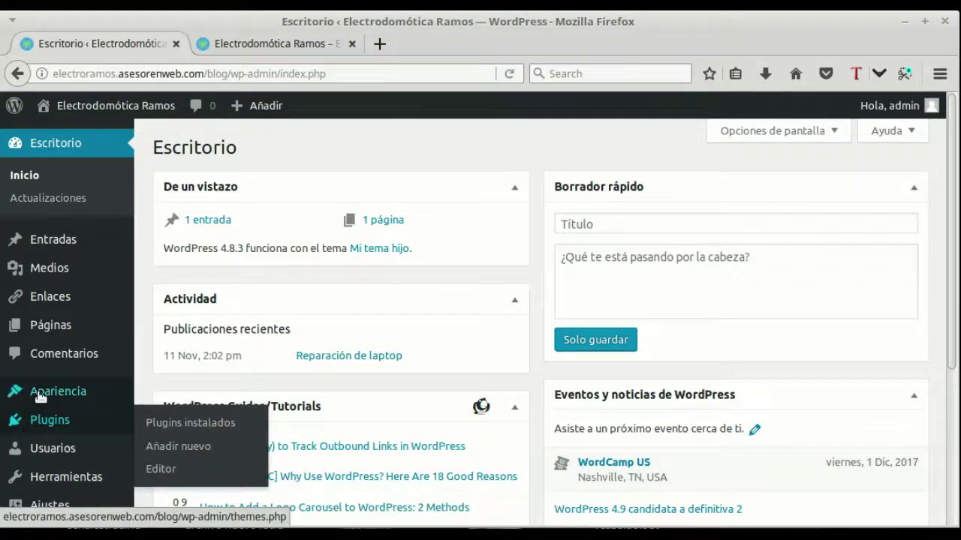
# Open the theme customizer from the appearance options in a new browser tab and switch to it.
pyautogui.moveTo(41, 387)
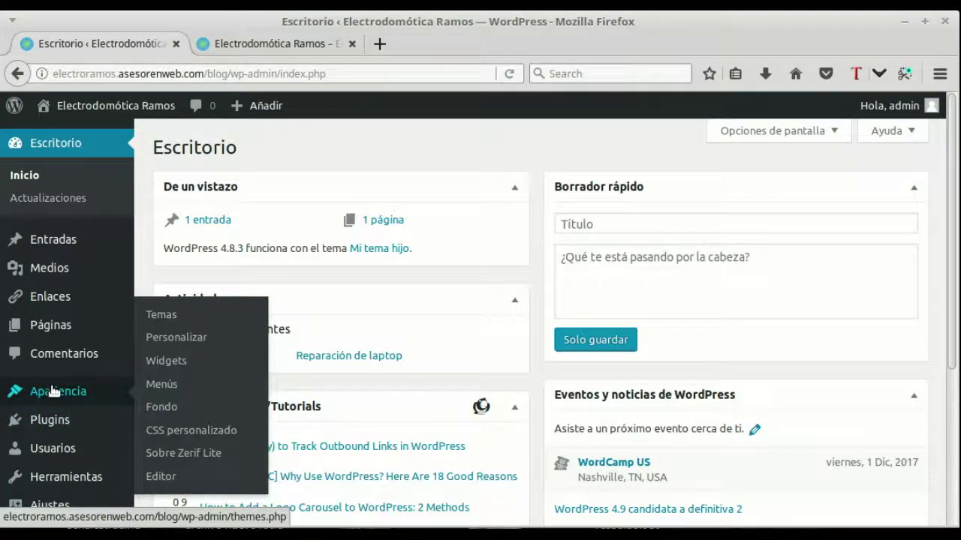
pyautogui.rightClick(172, 341)
pyautogui.click(247, 346)
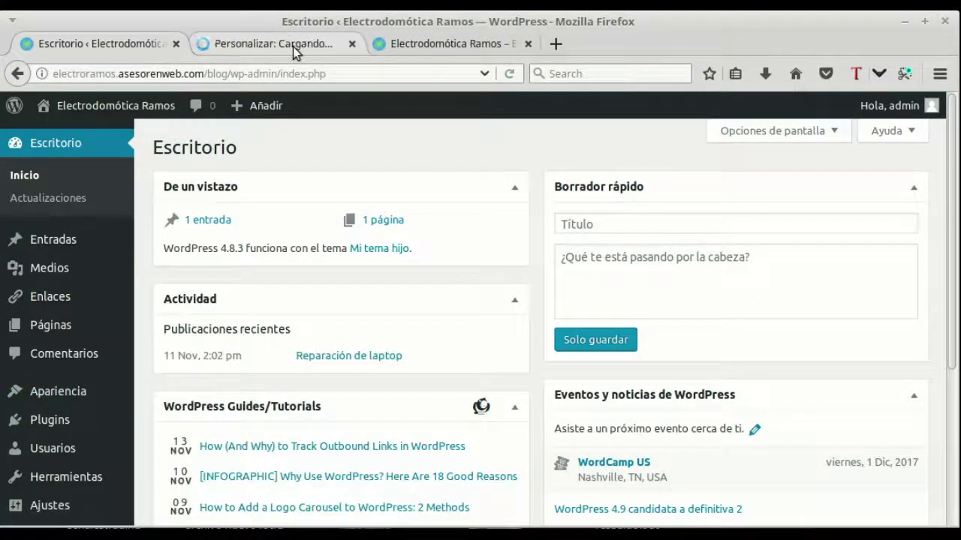
pyautogui.click(293, 47)
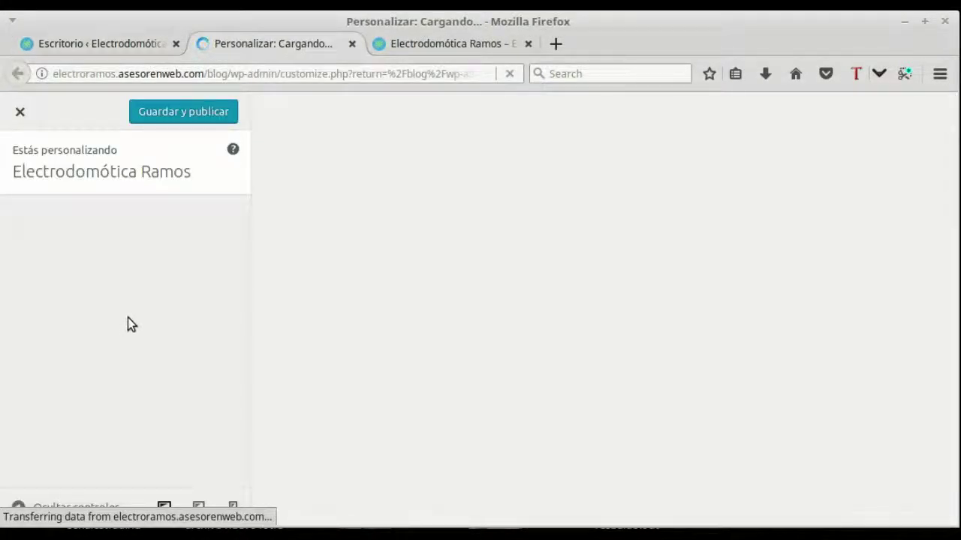
# Open the "Últimas noticias" section settings among the customizer's home page sections.
pyautogui.scroll(-2, 139, 301)
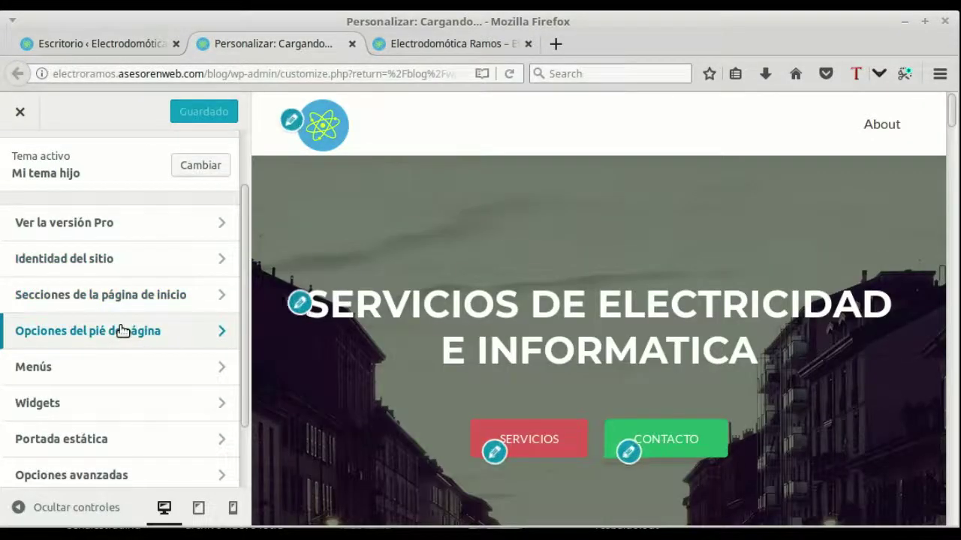
pyautogui.click(122, 331)
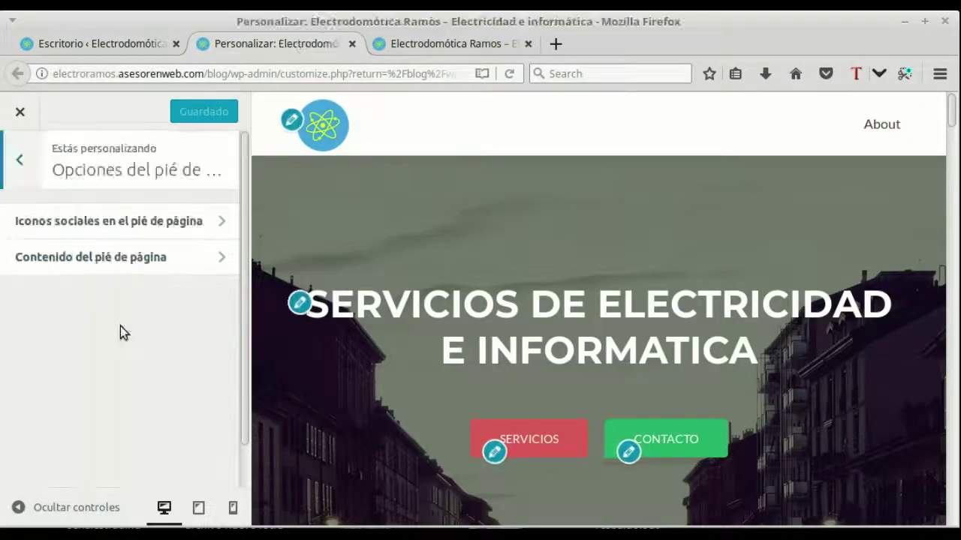
pyautogui.click(19, 160)
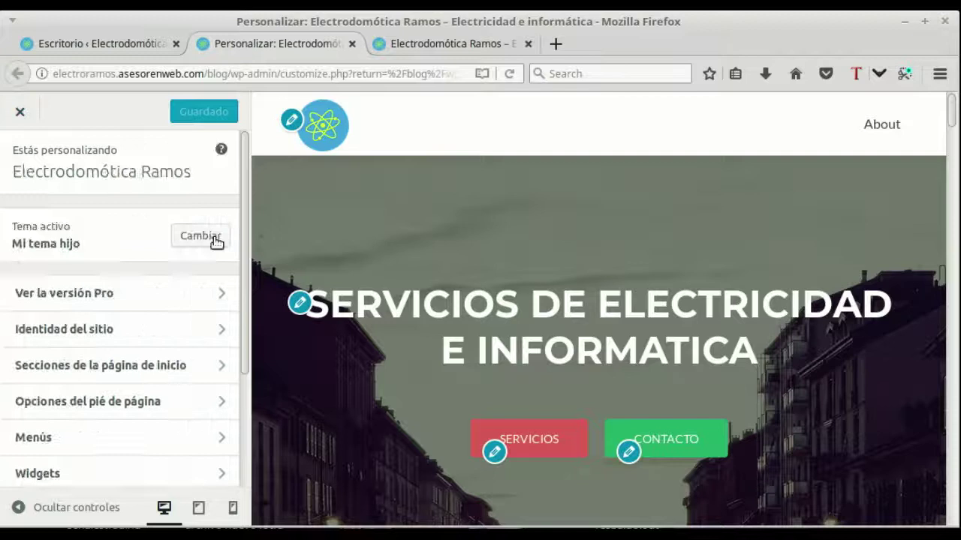
pyautogui.click(127, 373)
pyautogui.scroll(-2, 150, 337)
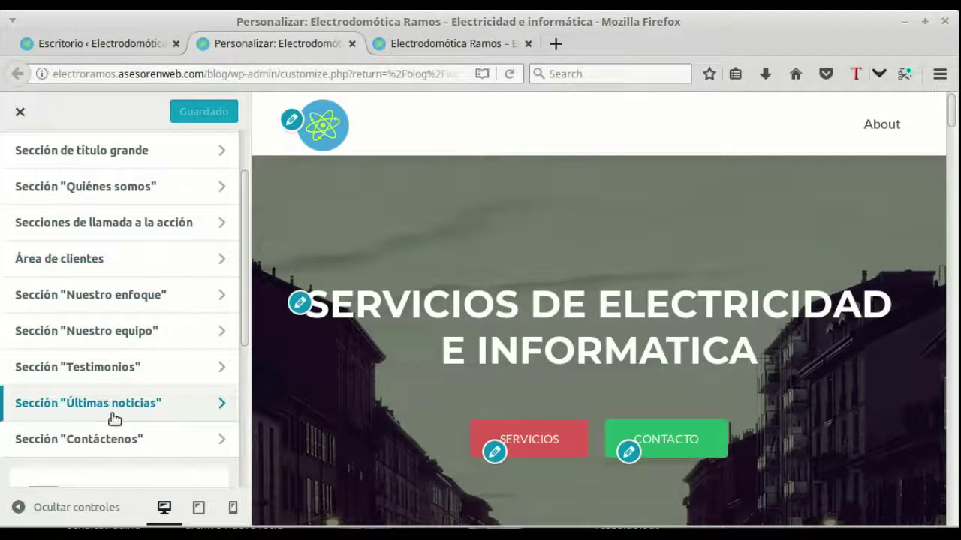
pyautogui.click(131, 408)
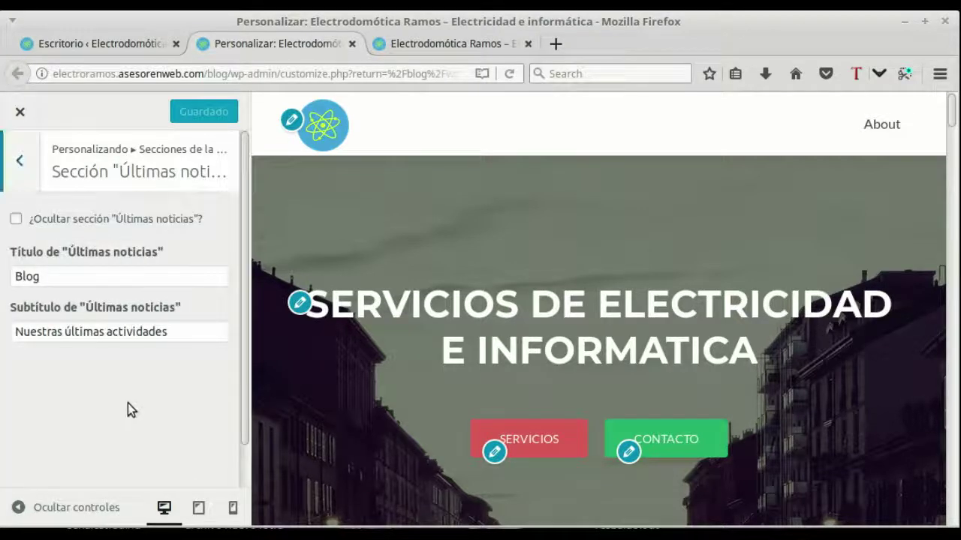
# Examine how the Blog section and its post are displayed on the published home page.
pyautogui.click(436, 44)
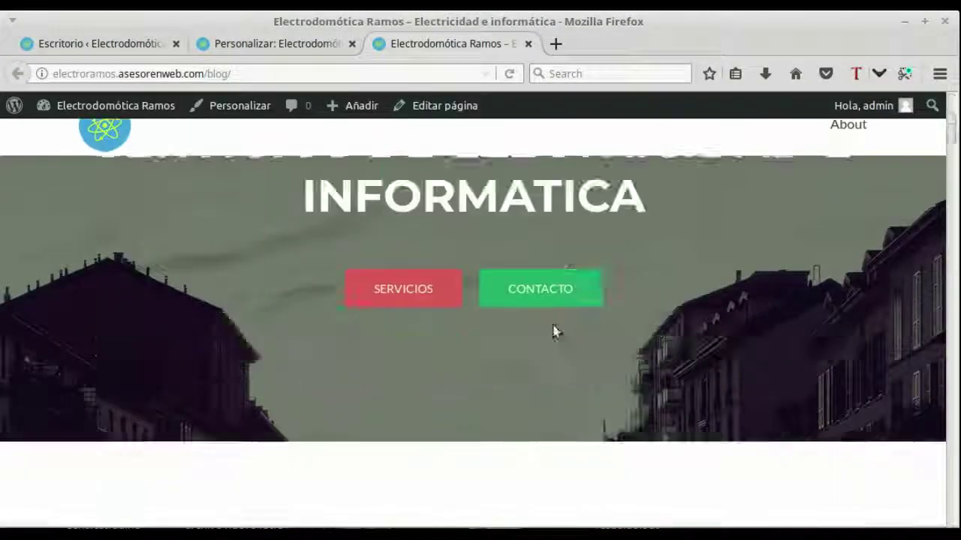
pyautogui.scroll(-15, 561, 304)
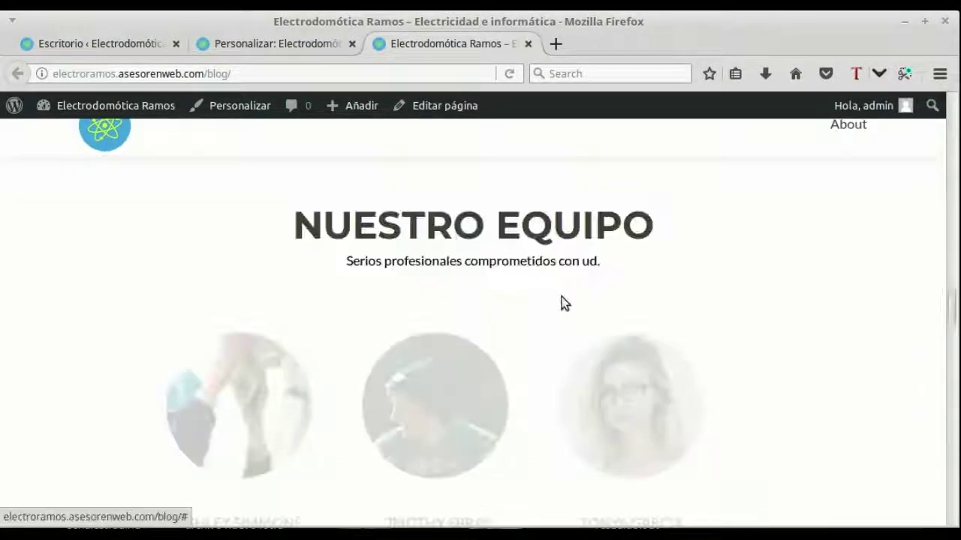
pyautogui.scroll(-10, 562, 297)
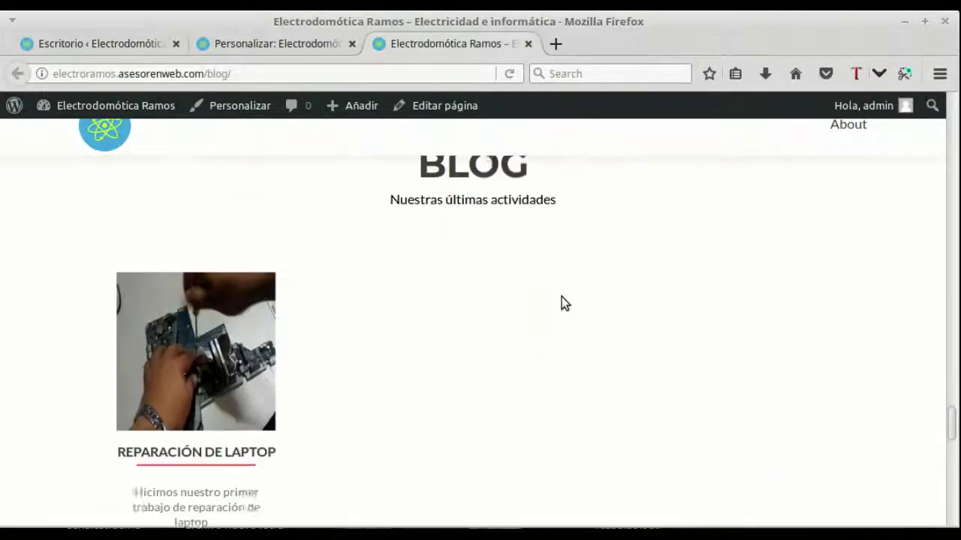
pyautogui.scroll(-1, 562, 300)
pyautogui.scroll(1, 561, 303)
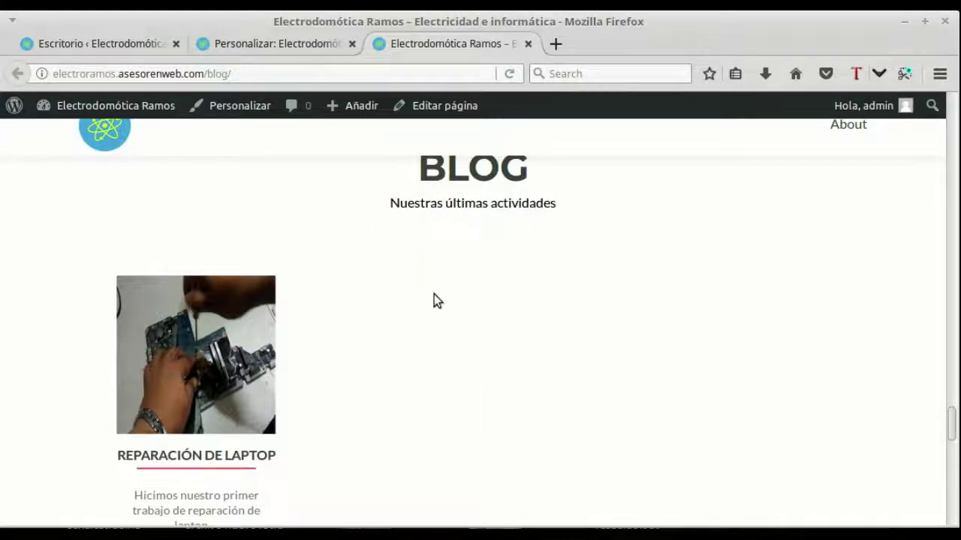
# Return to the WordPress dashboard and open the list of all posts.
pyautogui.click(93, 43)
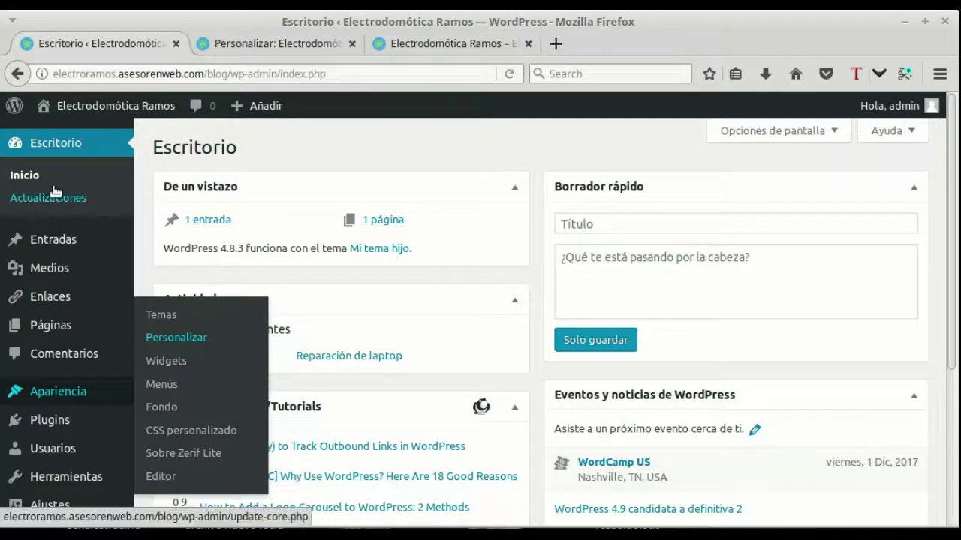
pyautogui.moveTo(64, 244)
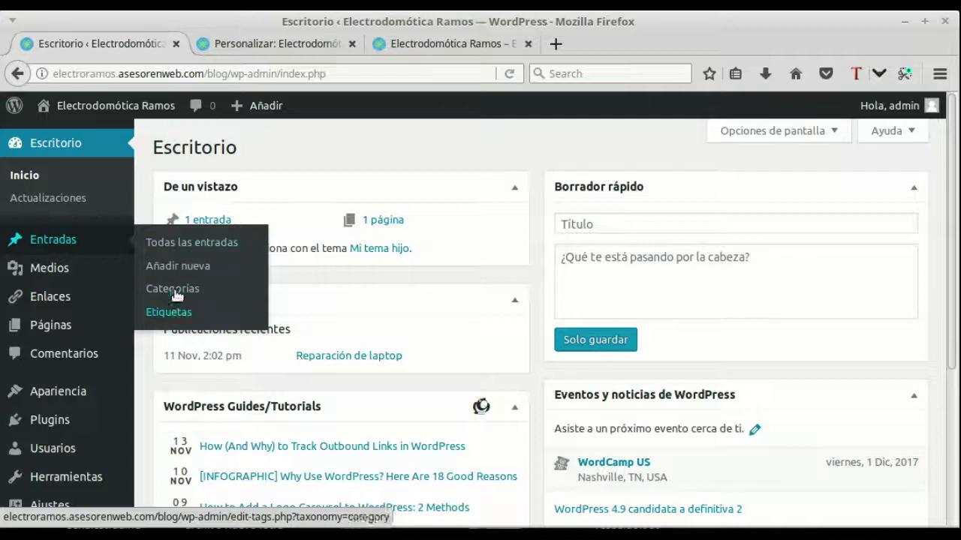
pyautogui.click(174, 246)
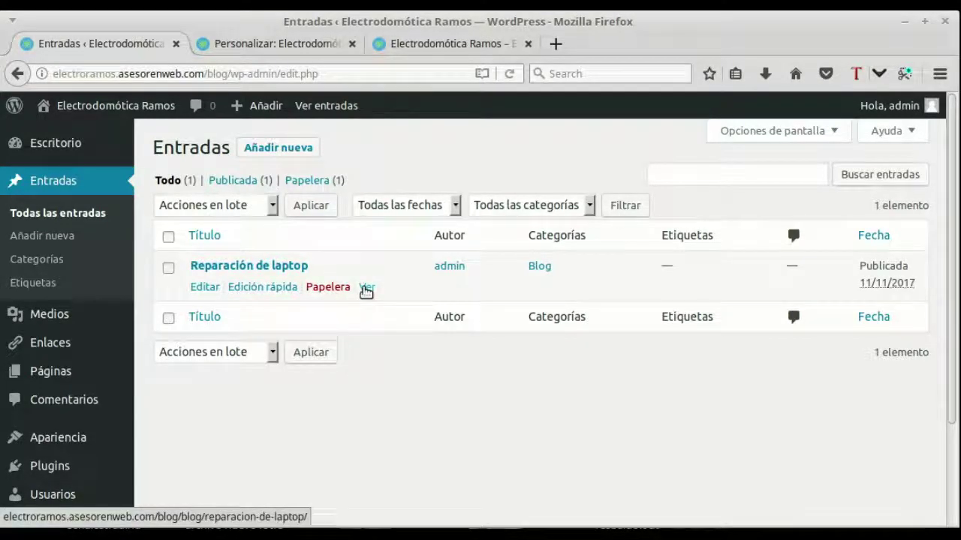
# View the published "Reparación de laptop" post in a new browser tab, examine the whole page, and close that tab.
pyautogui.rightClick(369, 288)
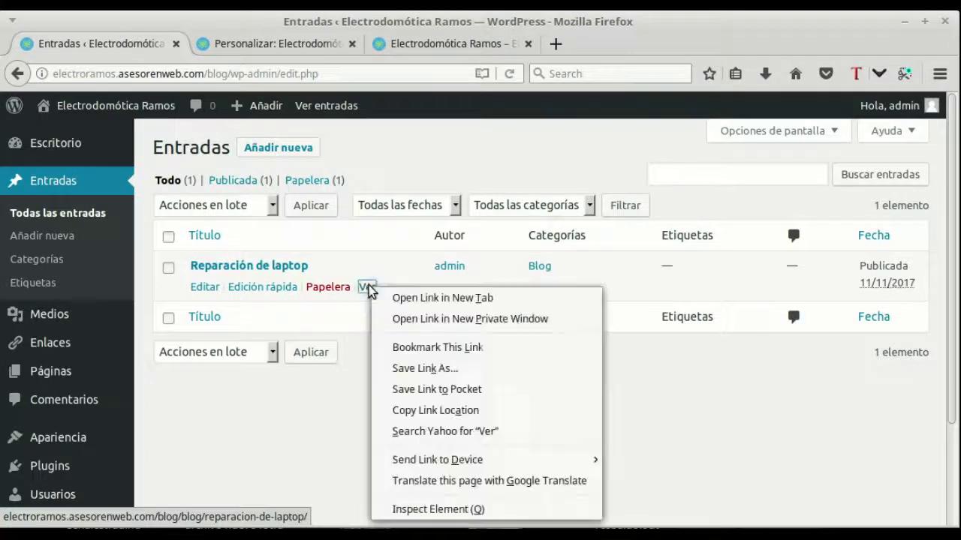
pyautogui.click(446, 298)
pyautogui.click(285, 44)
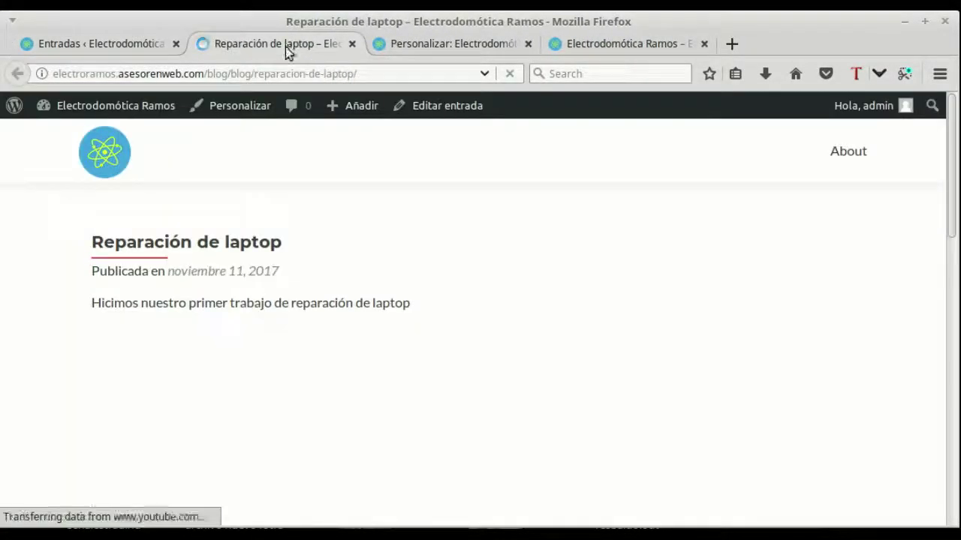
pyautogui.scroll(-2, 418, 260)
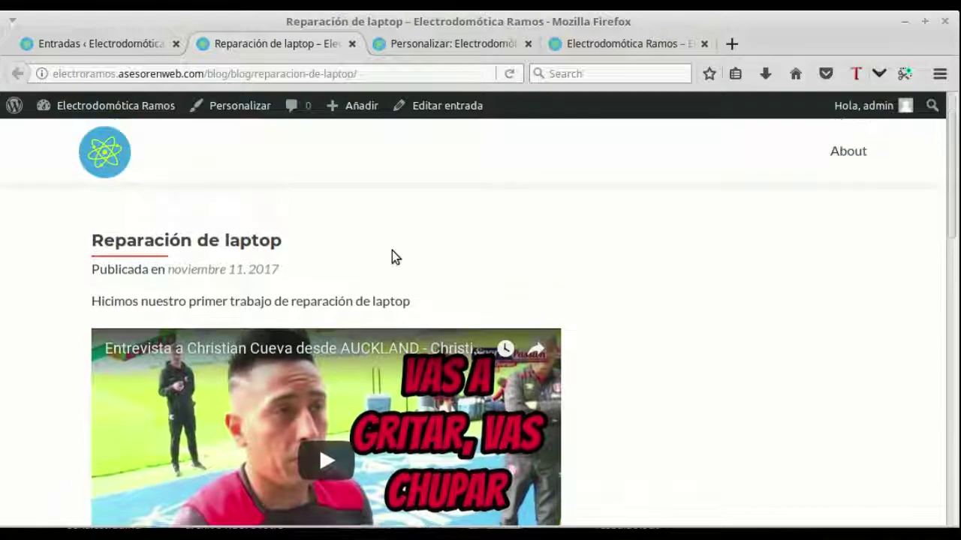
pyautogui.scroll(-10, 391, 257)
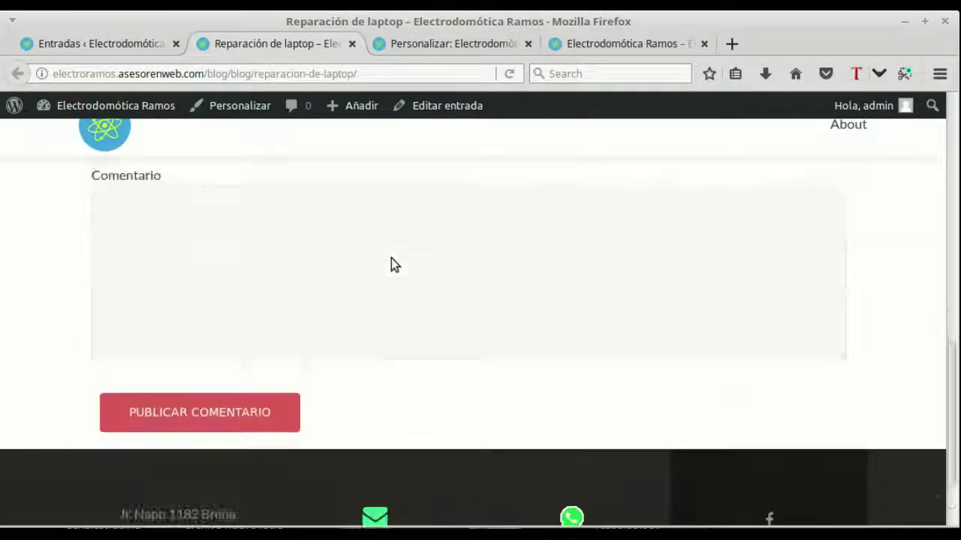
pyautogui.scroll(12, 391, 258)
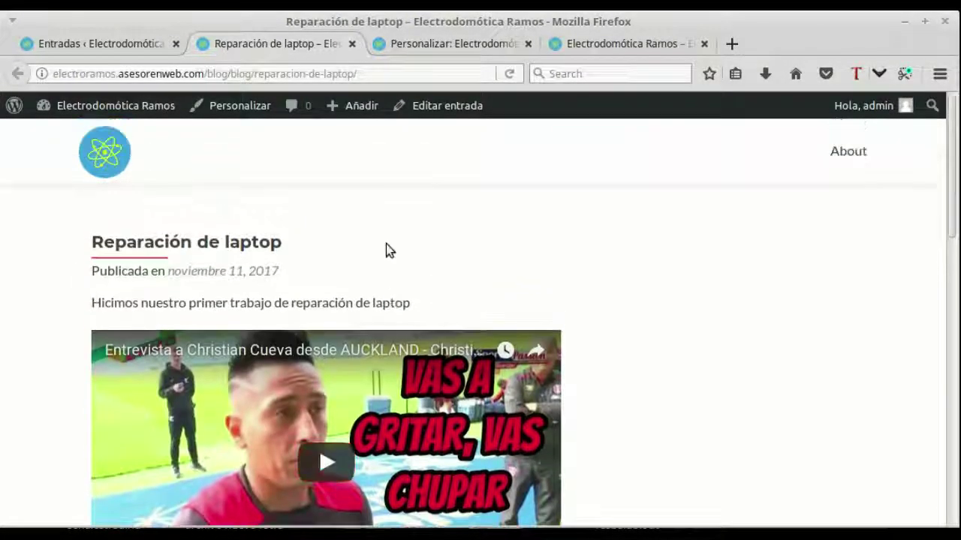
pyautogui.click(352, 44)
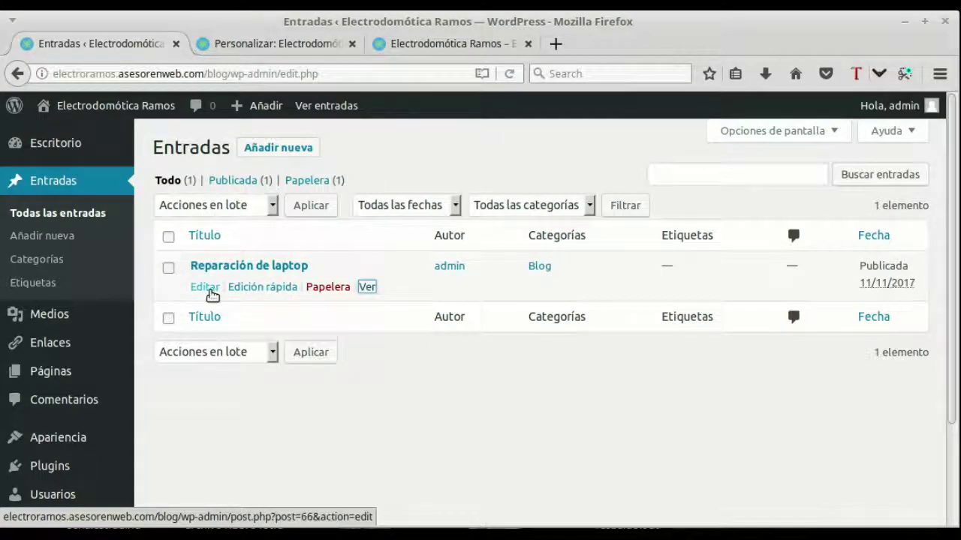
# Open quick edit for the "Reparación de laptop" post, review its fields, and leave it without saving.
pyautogui.click(258, 292)
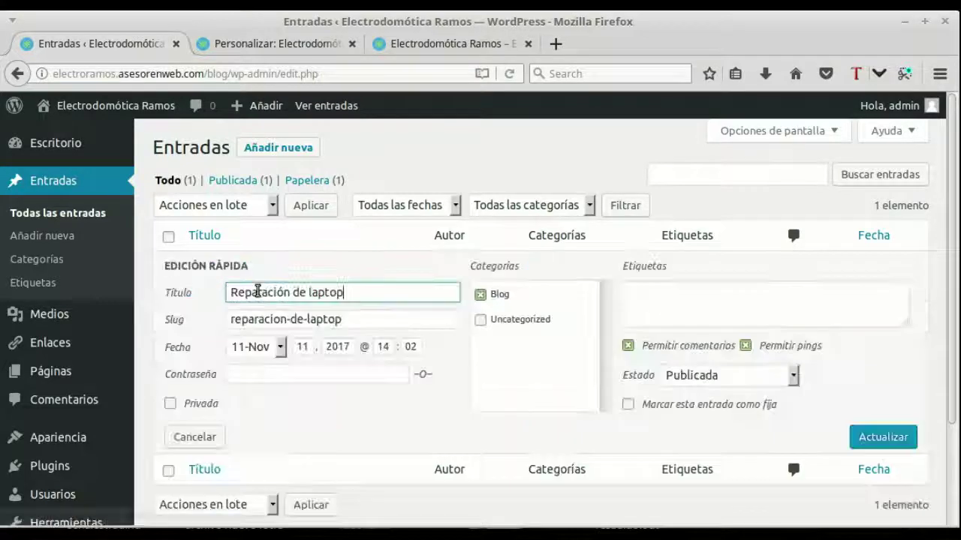
pyautogui.scroll(-1, 605, 315)
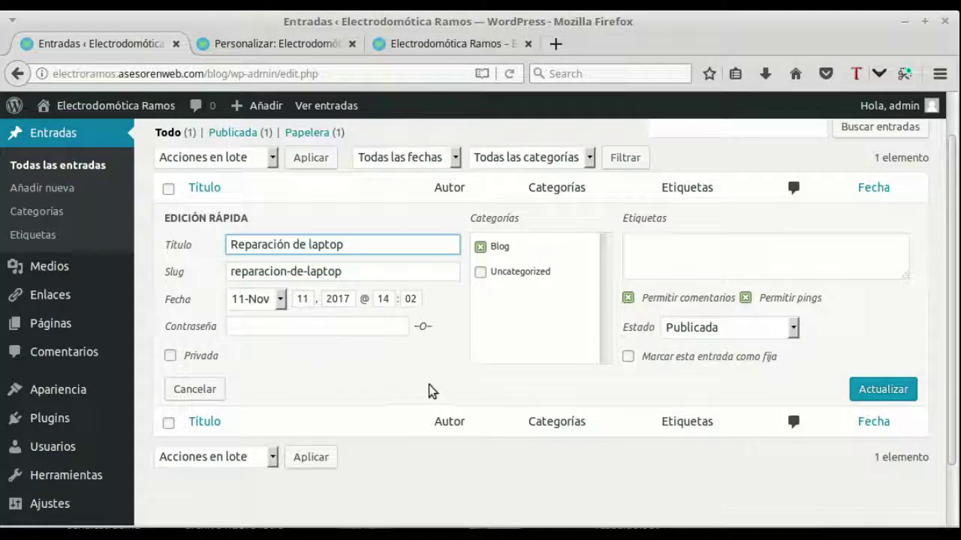
pyautogui.scroll(-1, 536, 438)
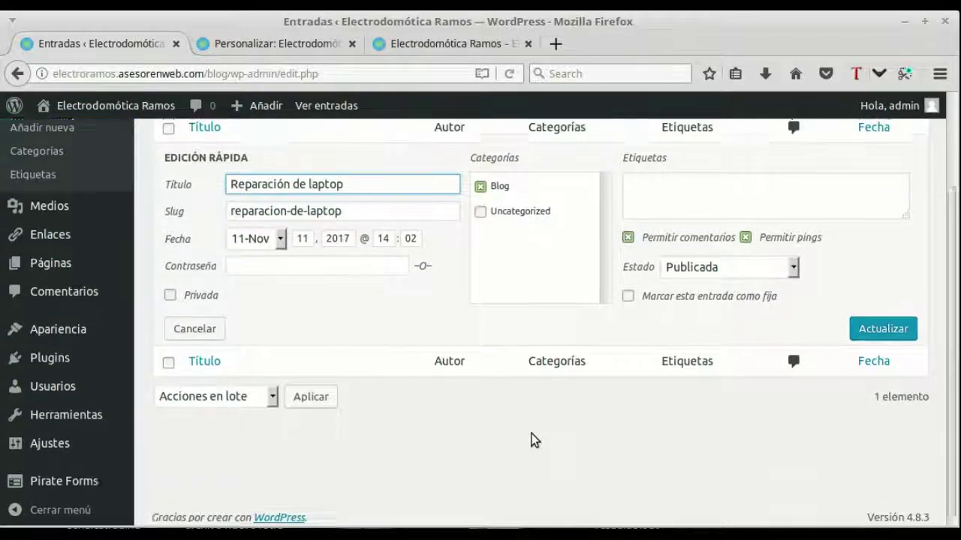
pyautogui.scroll(2, 532, 436)
pyautogui.scroll(1, 532, 442)
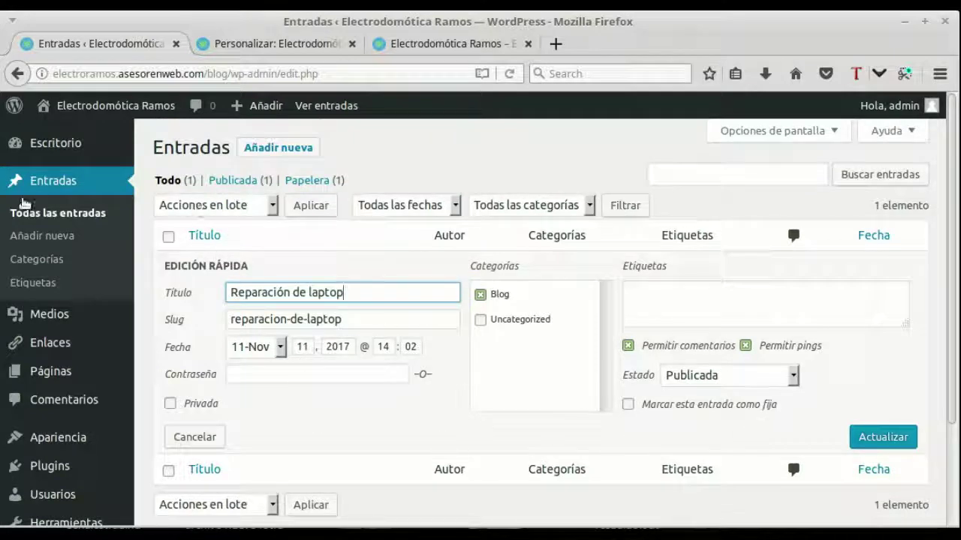
pyautogui.click(453, 233)
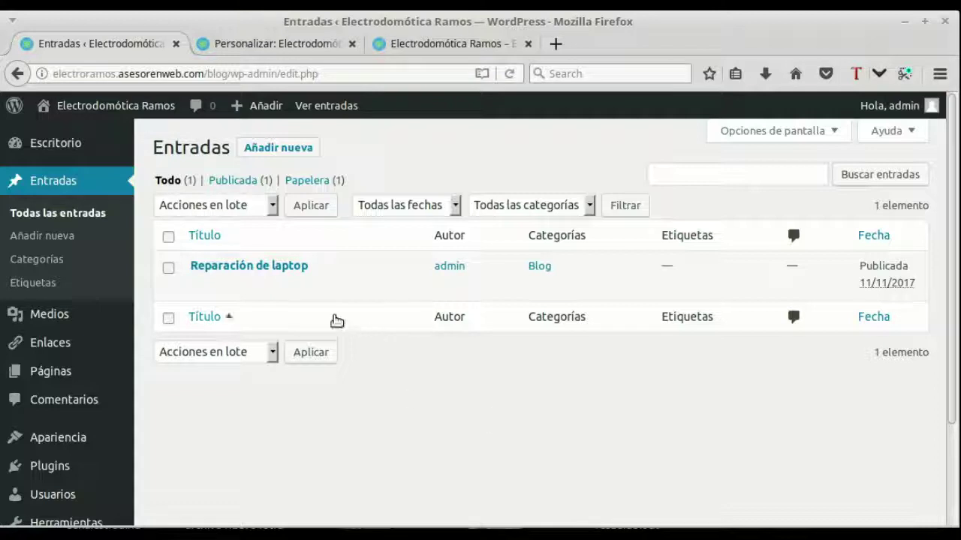
# Select the "Reparación de laptop" post and examine the available bulk actions without applying any.
pyautogui.click(272, 210)
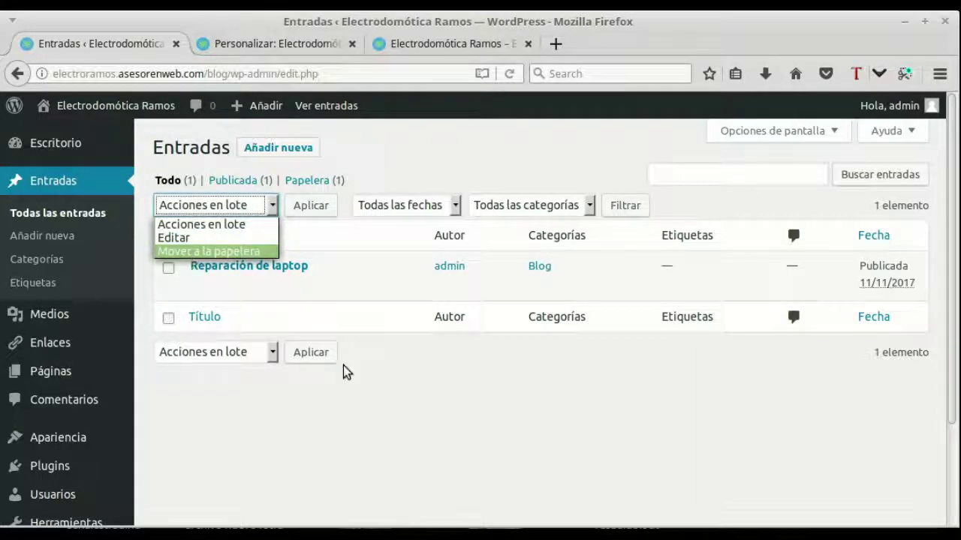
pyautogui.click(395, 418)
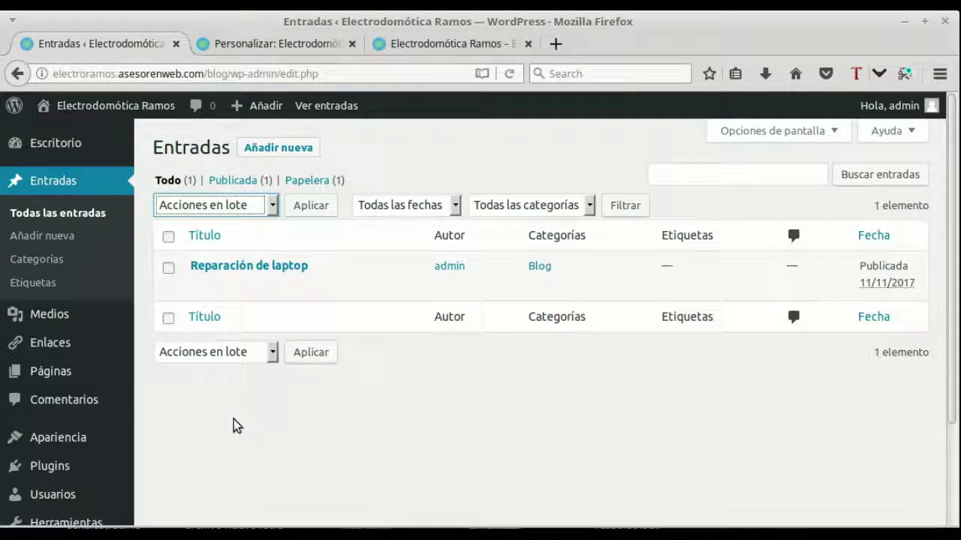
pyautogui.click(168, 268)
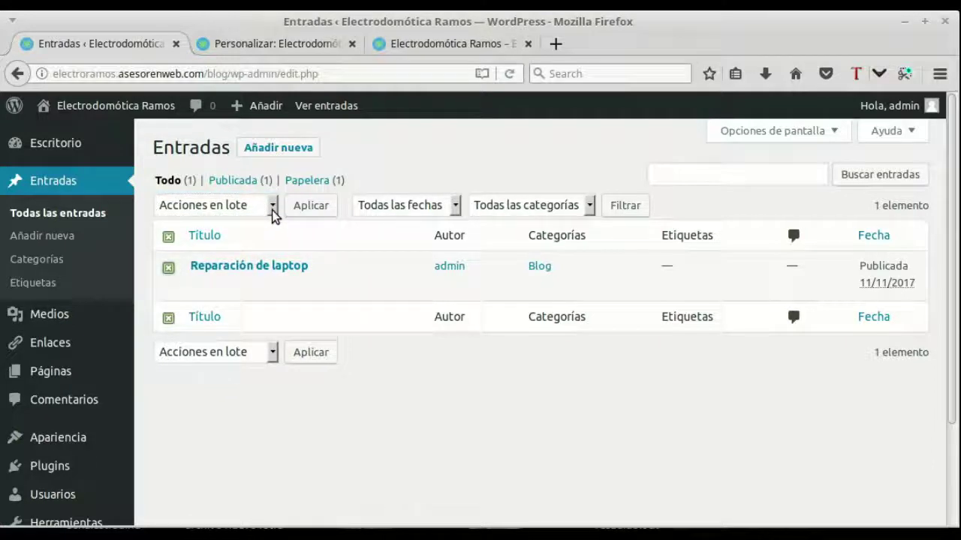
pyautogui.click(273, 212)
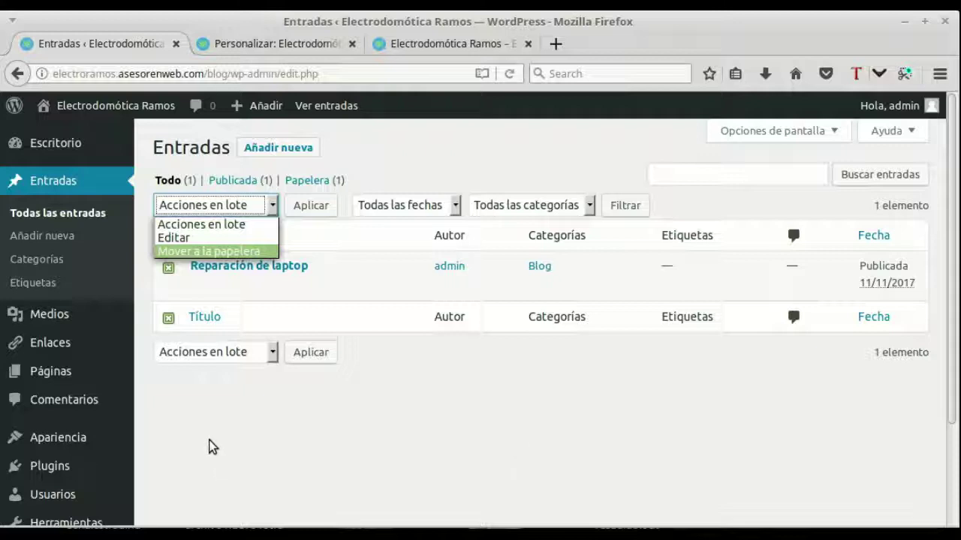
pyautogui.click(368, 403)
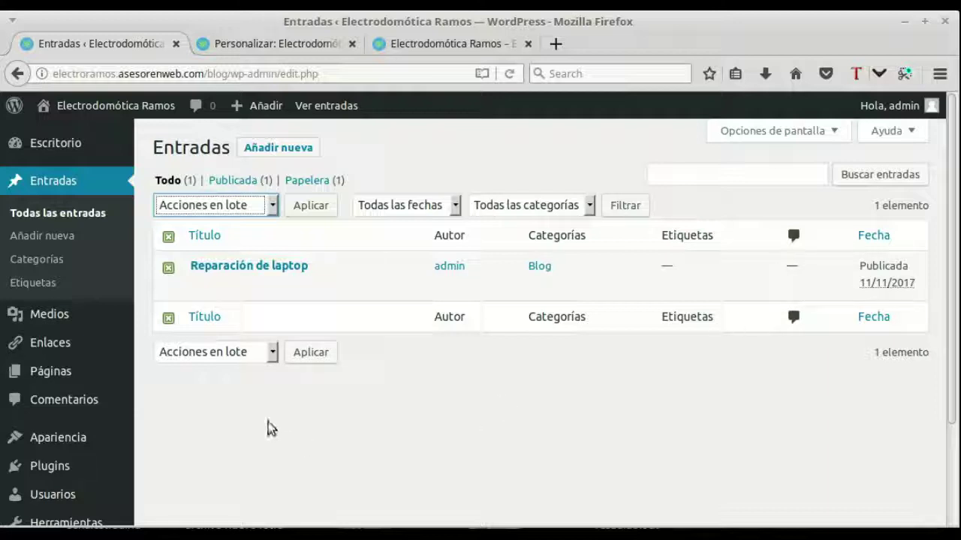
# Open the "Reparación de laptop" post in the full editor and review its content and publishing options.
pyautogui.click(205, 287)
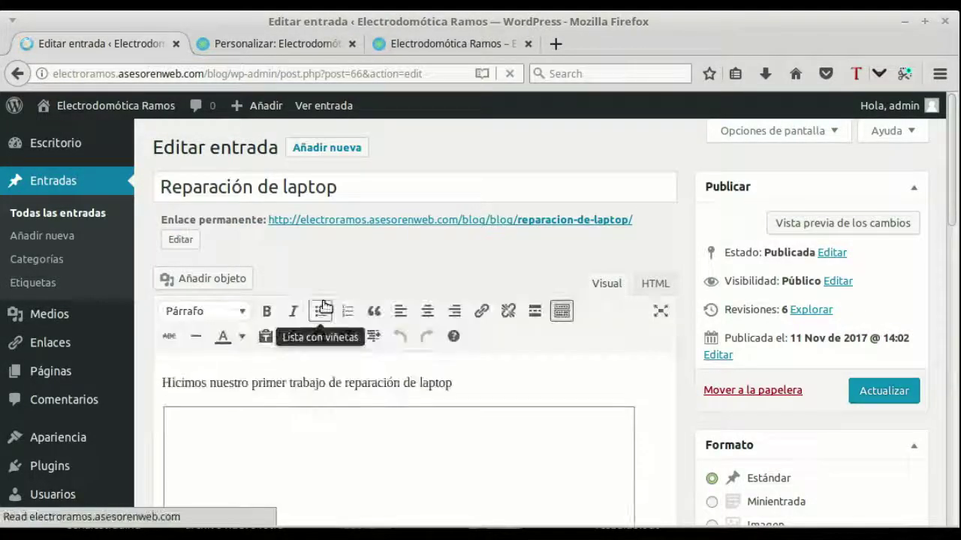
pyautogui.scroll(-5, 328, 299)
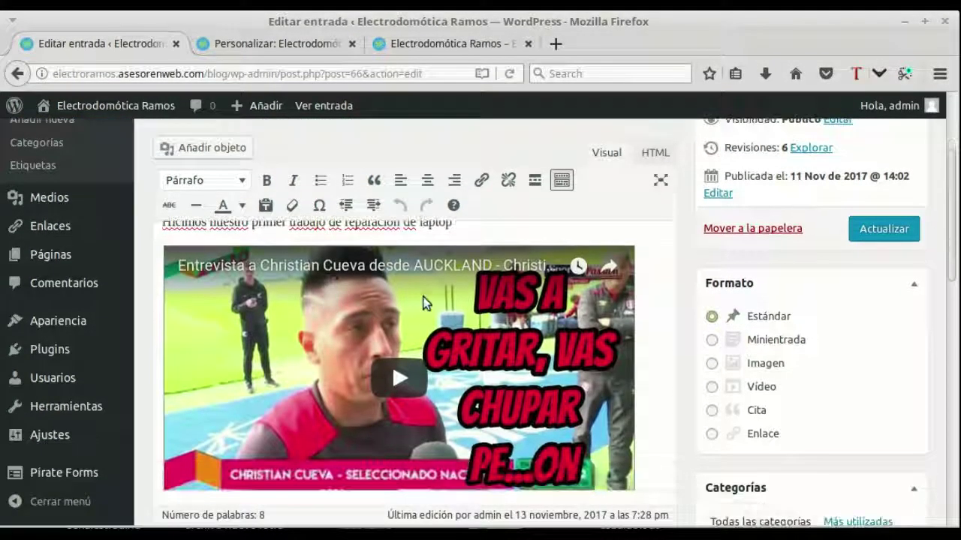
pyautogui.scroll(-5, 435, 301)
pyautogui.scroll(8, 435, 301)
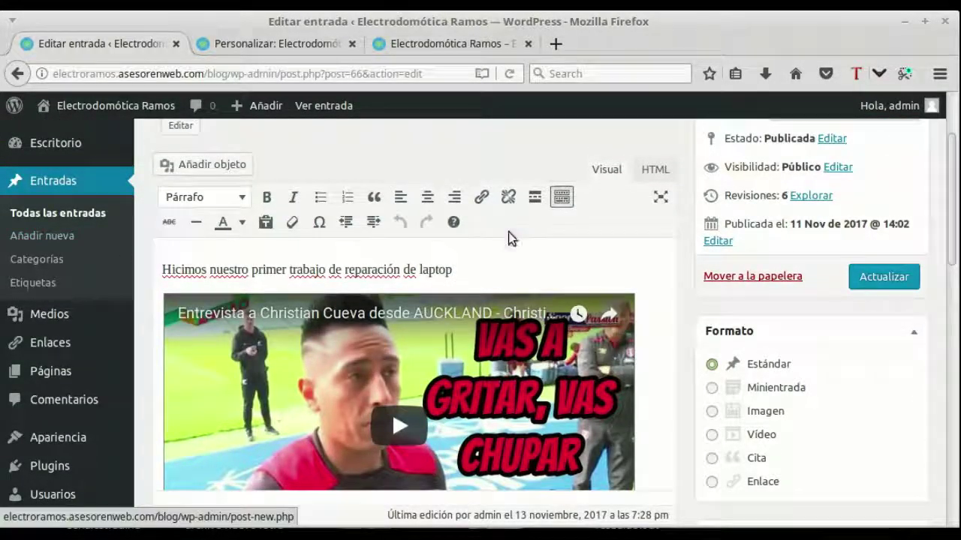
pyautogui.scroll(3, 495, 232)
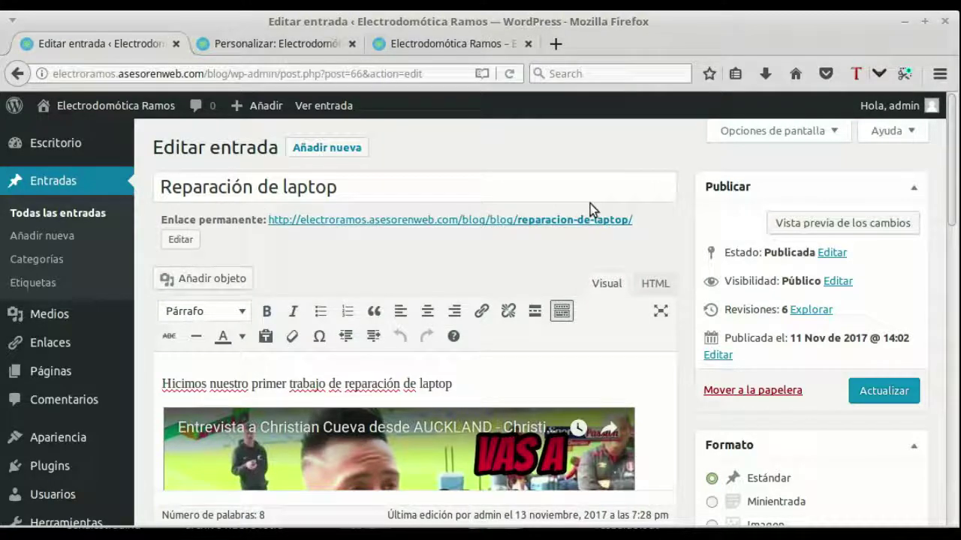
# Insert the testimonio1.png image from the media library at the beginning of the post content.
pyautogui.click(214, 280)
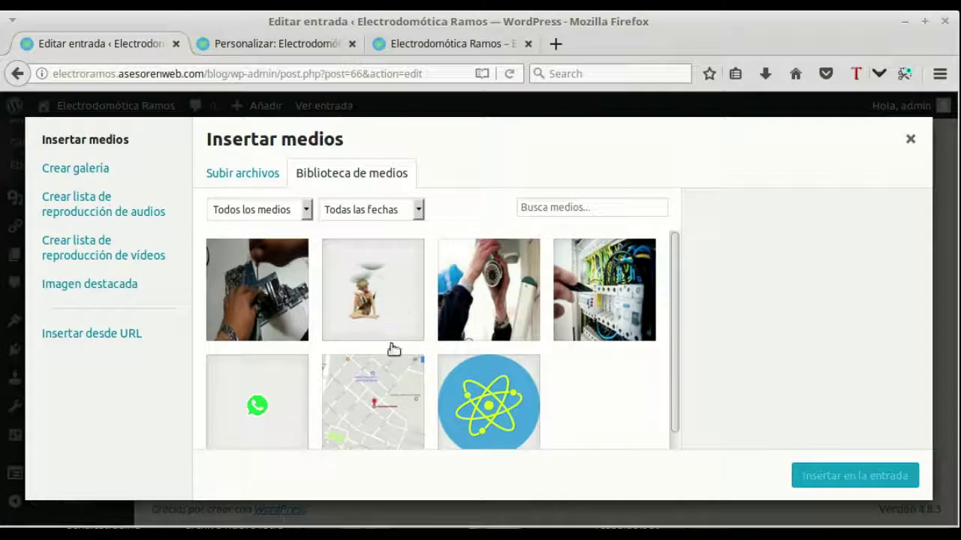
pyautogui.click(383, 295)
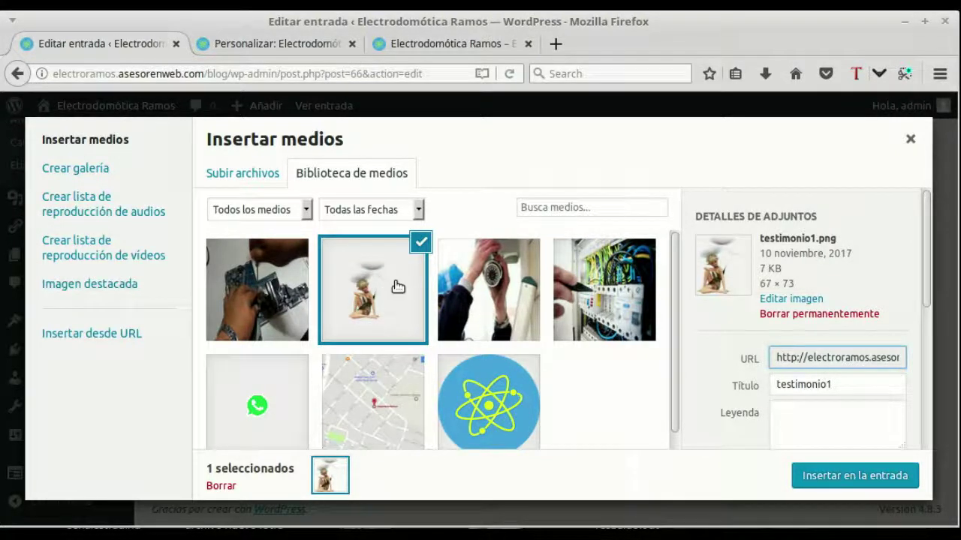
pyautogui.click(855, 481)
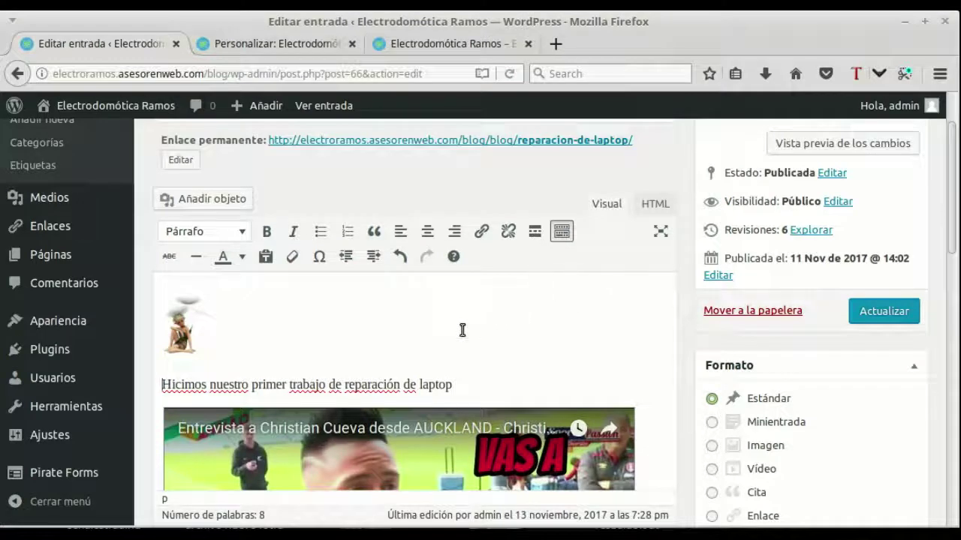
# Add a new line reading "Titulo" between the inserted image and the first sentence of the post.
pyautogui.press('Return')
pyautogui.click(181, 360)
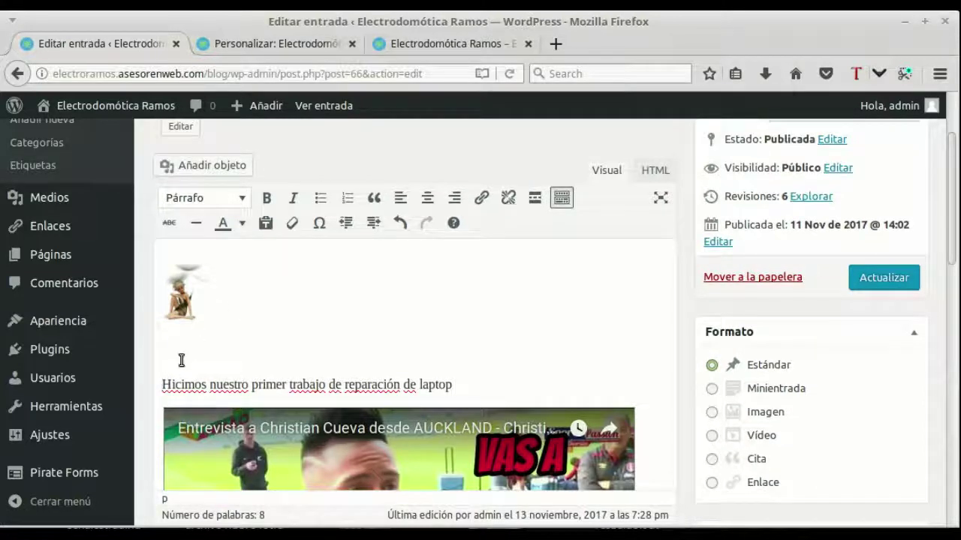
pyautogui.write('Titulo')
# Examine the paragraph styles available for the "Titulo" line without applying any.
pyautogui.moveTo(199, 349); pyautogui.dragTo(159, 350)
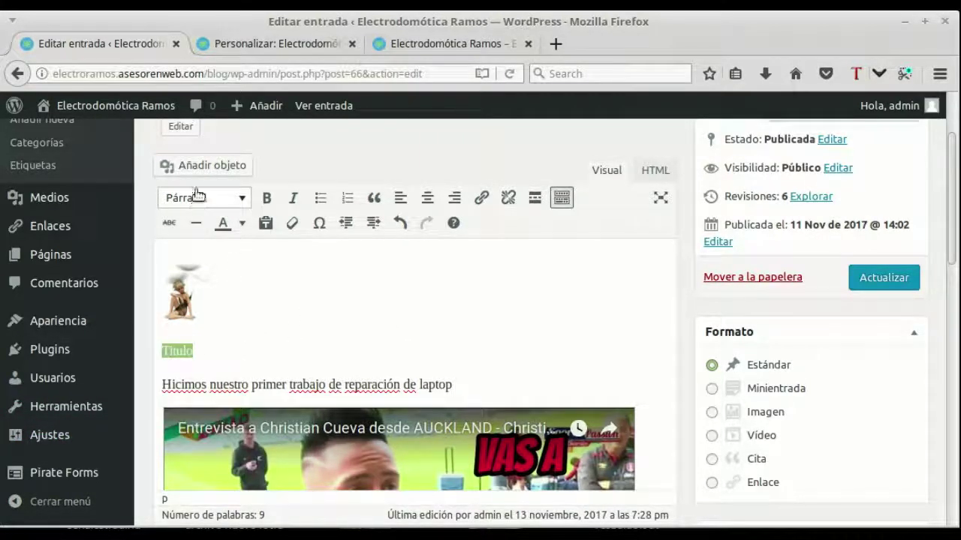
pyautogui.click(243, 201)
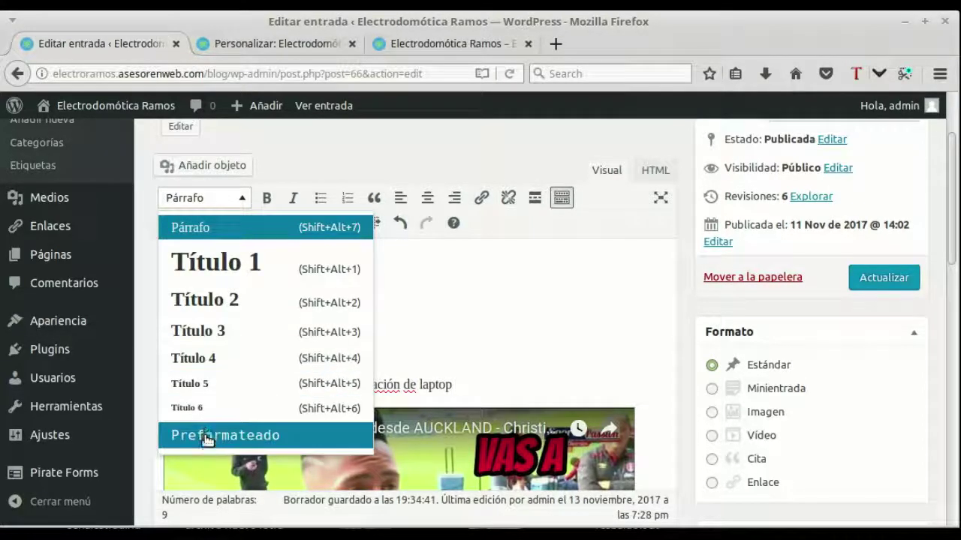
pyautogui.click(448, 322)
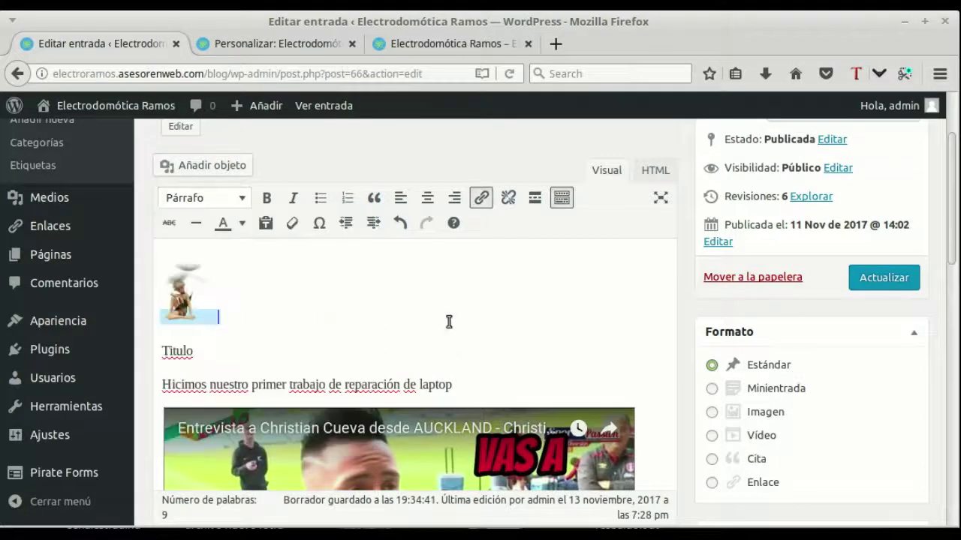
pyautogui.moveTo(455, 386); pyautogui.dragTo(160, 384)
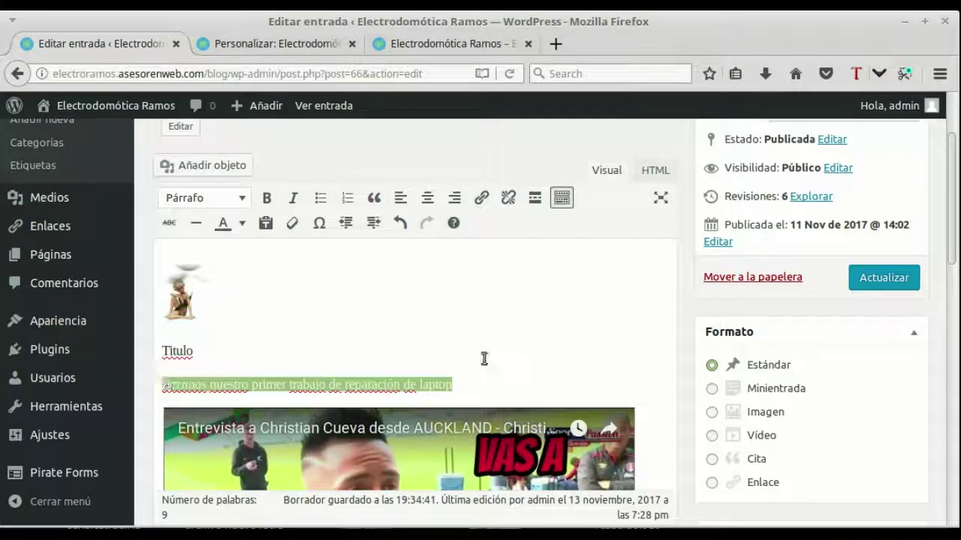
pyautogui.click(506, 376)
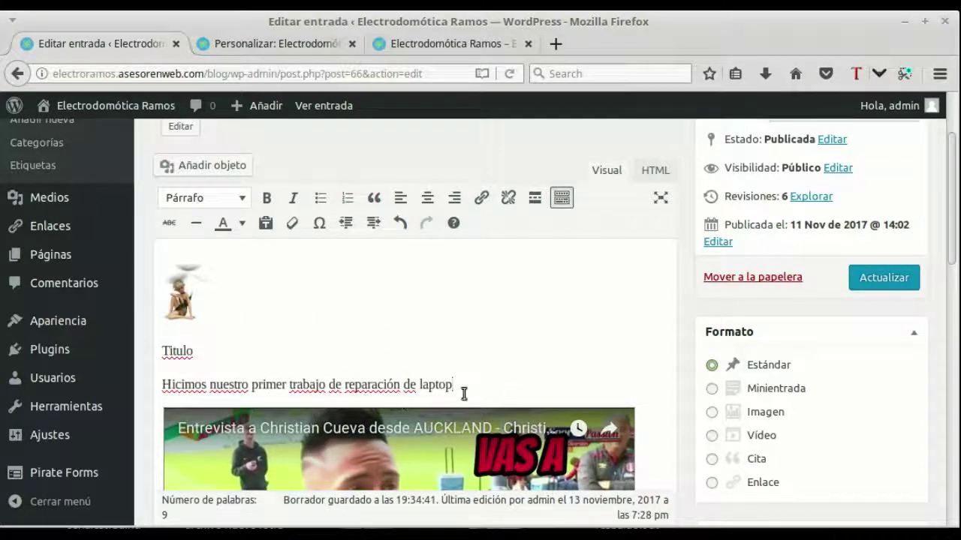
# Format the "Titulo" line with the Título 1 heading style.
pyautogui.moveTo(195, 350); pyautogui.dragTo(163, 350)
pyautogui.click(241, 200)
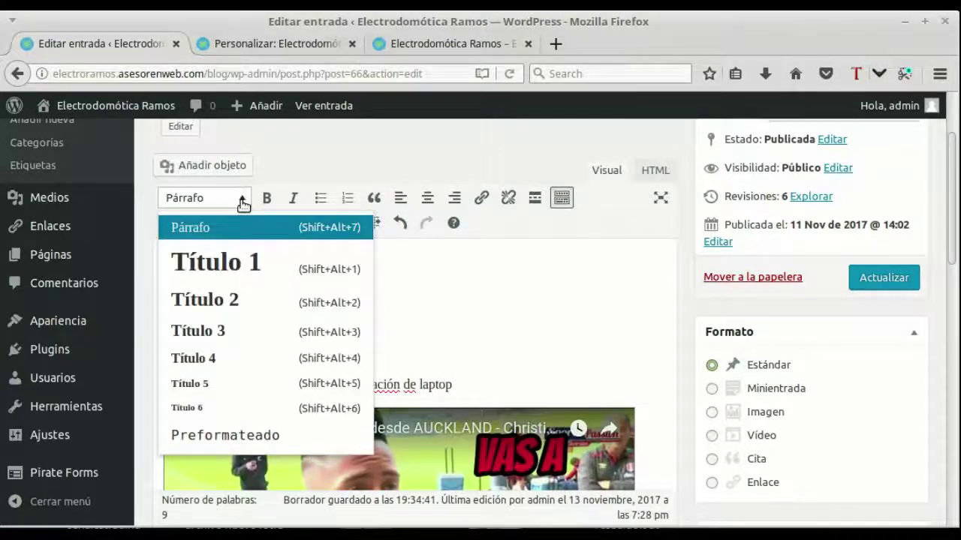
pyautogui.click(213, 262)
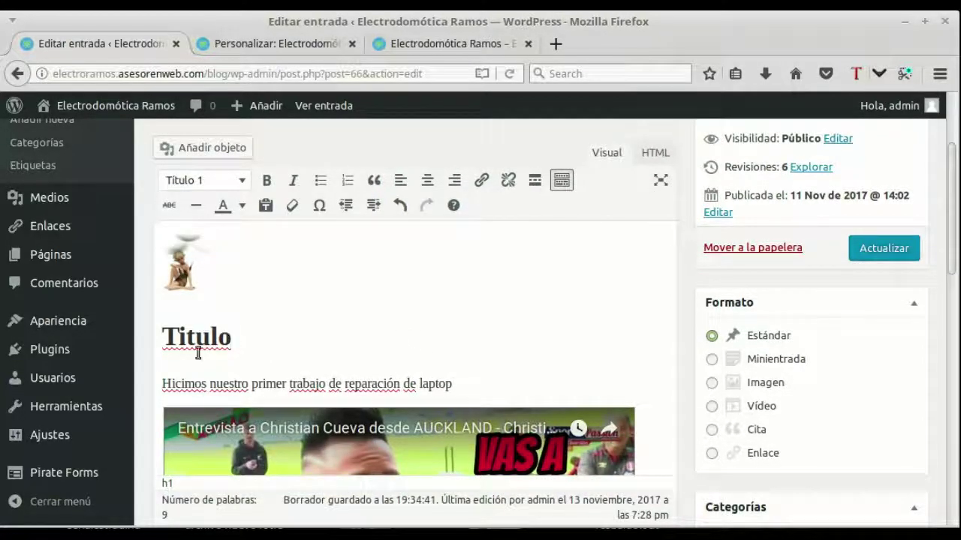
# Correct the heading's spelling to "Título" and add an empty paragraph below it.
pyautogui.click(189, 338)
pyautogui.press('Delete')
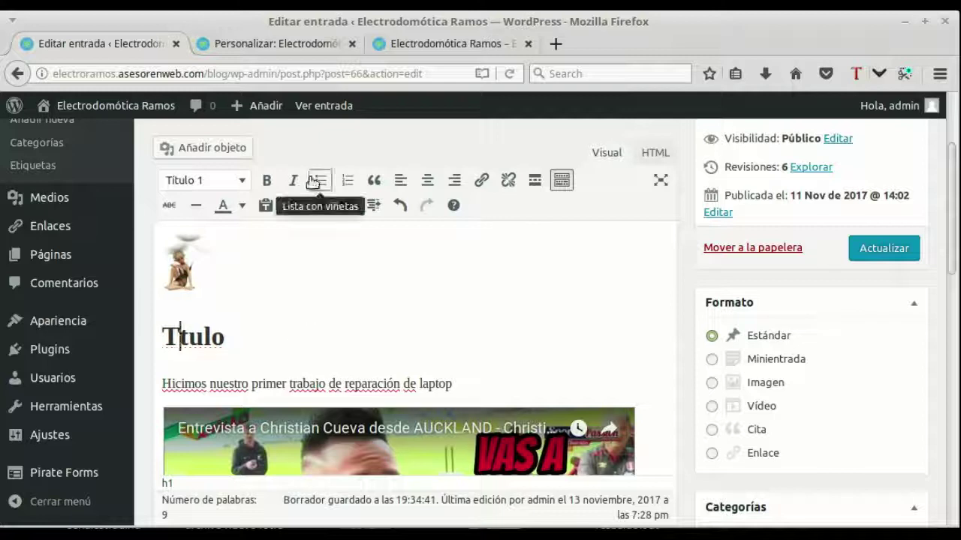
pyautogui.write('í')
pyautogui.click(316, 328)
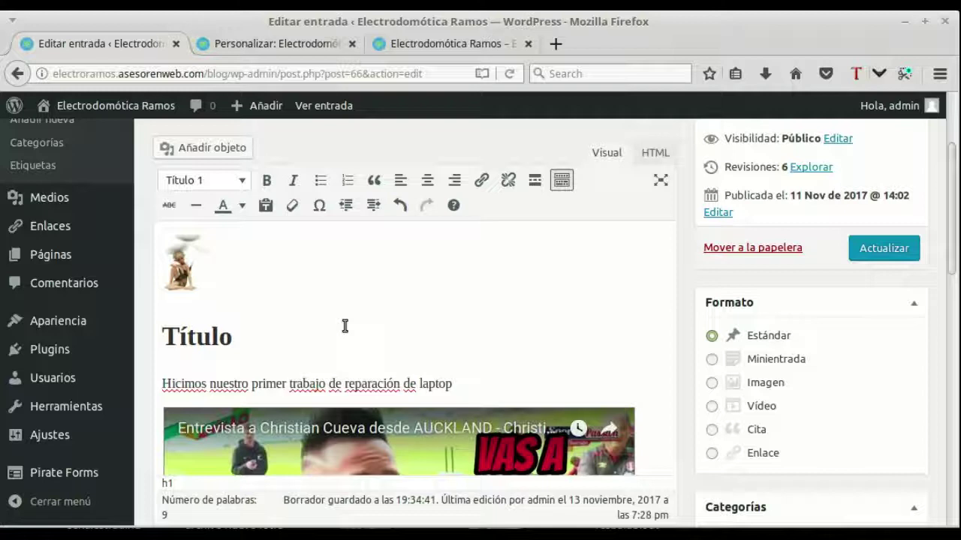
pyautogui.press('Return')
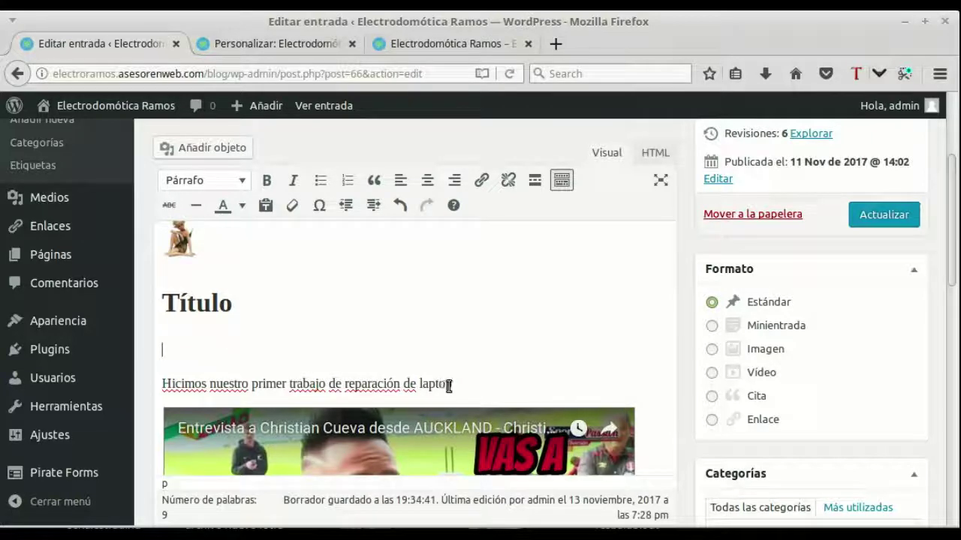
# Make the sentence "Hicimos nuestro primer trabajo de reparación de laptop" bold and italic.
pyautogui.moveTo(455, 385); pyautogui.dragTo(156, 383)
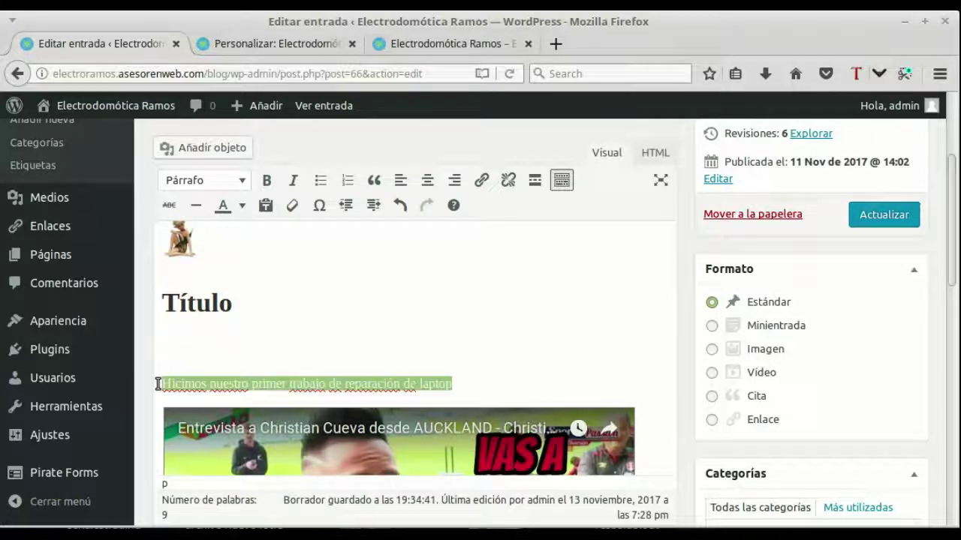
pyautogui.click(266, 181)
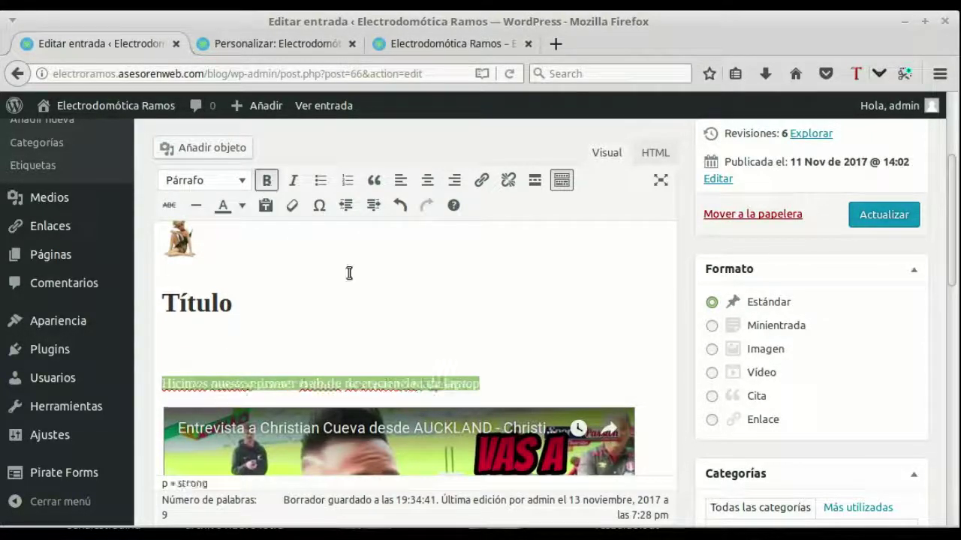
pyautogui.click(292, 180)
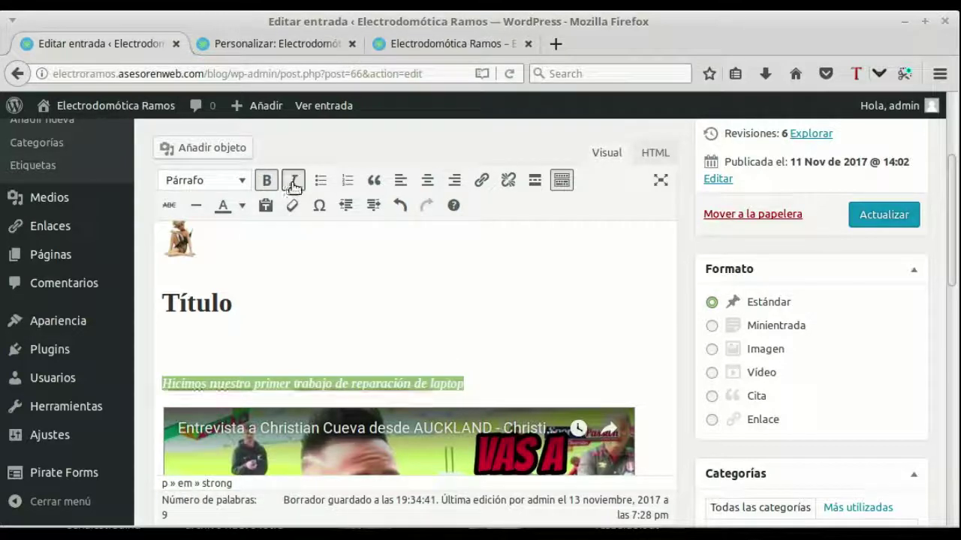
pyautogui.click(473, 389)
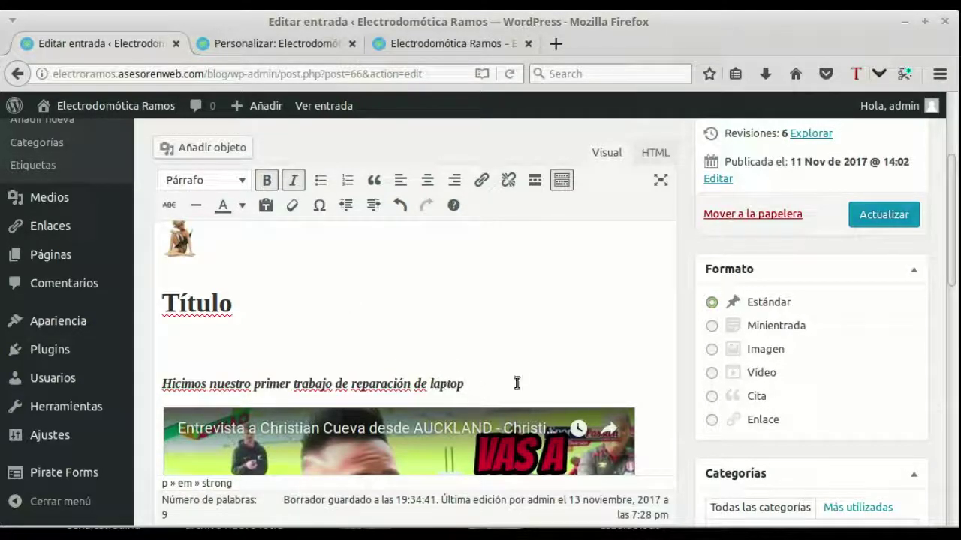
# Add a bulleted list with the items "viñeta 1" and "viñeta 2" between the bold italic sentence and the video.
pyautogui.press('Return')
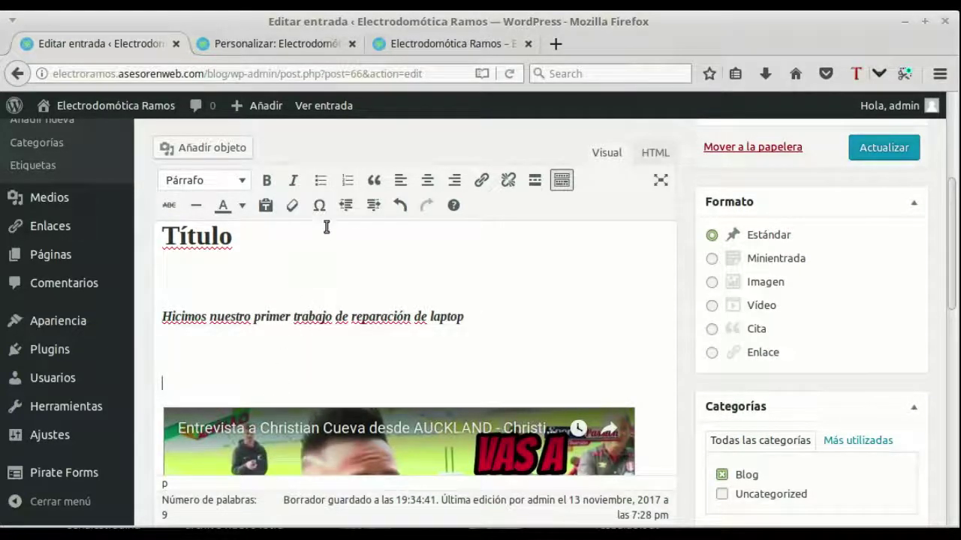
pyautogui.click(321, 181)
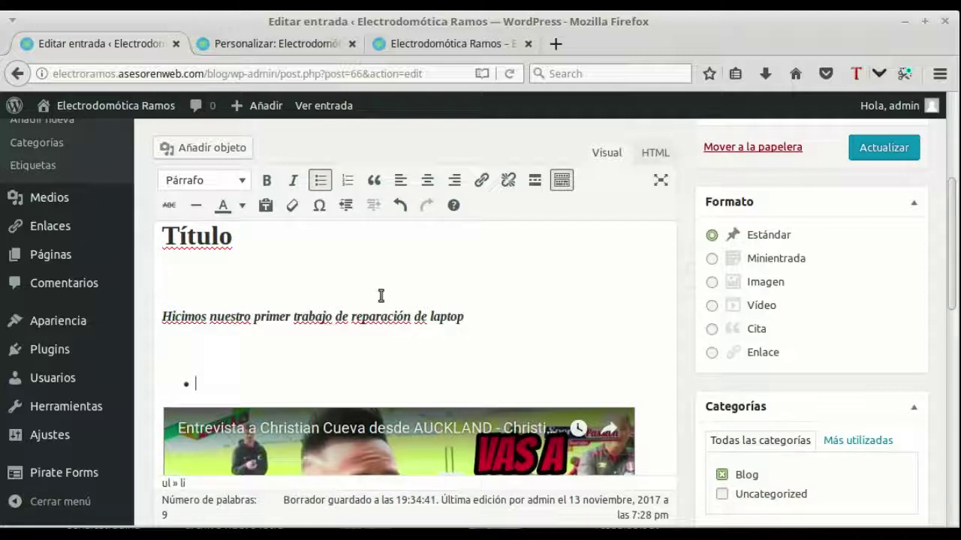
pyautogui.press('BackSpace')
pyautogui.write('viñeta 1')
pyautogui.press('Return')
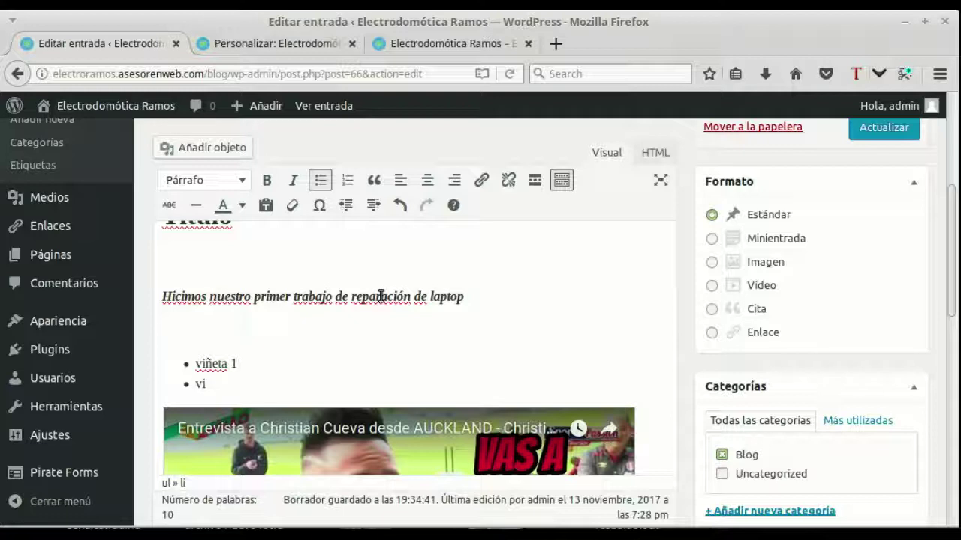
pyautogui.write('viñeta 2')
pyautogui.press('Return')
pyautogui.press('Return')
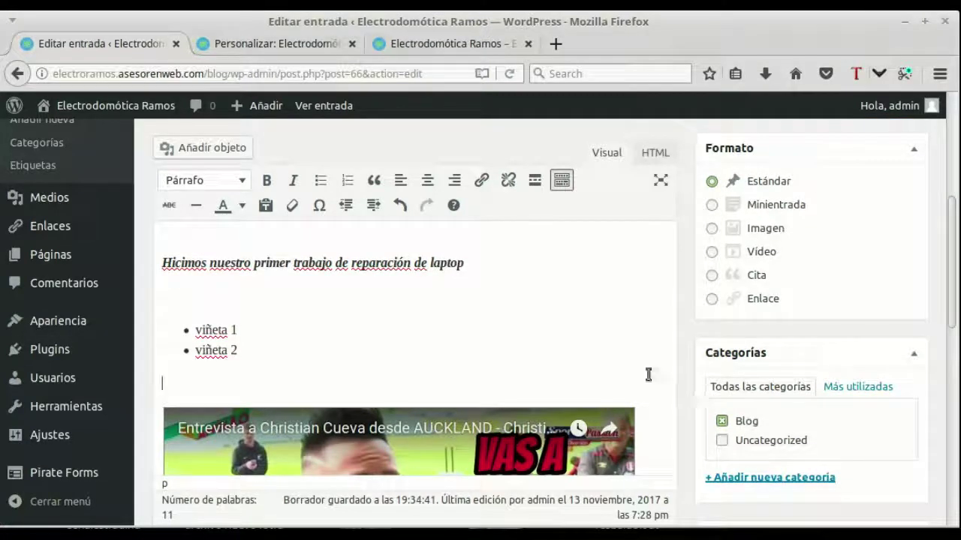
# Center the bold italic sentence "Hicimos nuestro primer trabajo de reparación de laptop".
pyautogui.scroll(4, 570, 357)
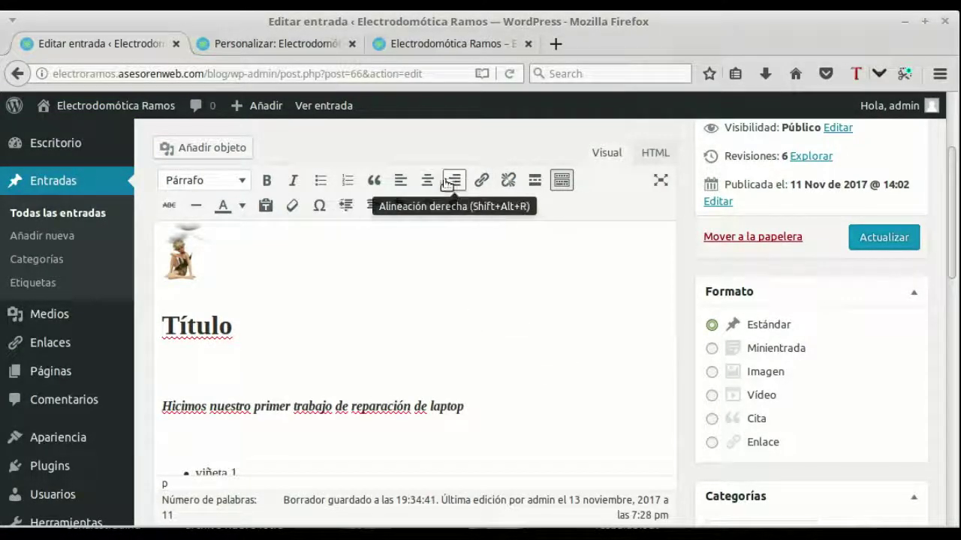
pyautogui.click(470, 408)
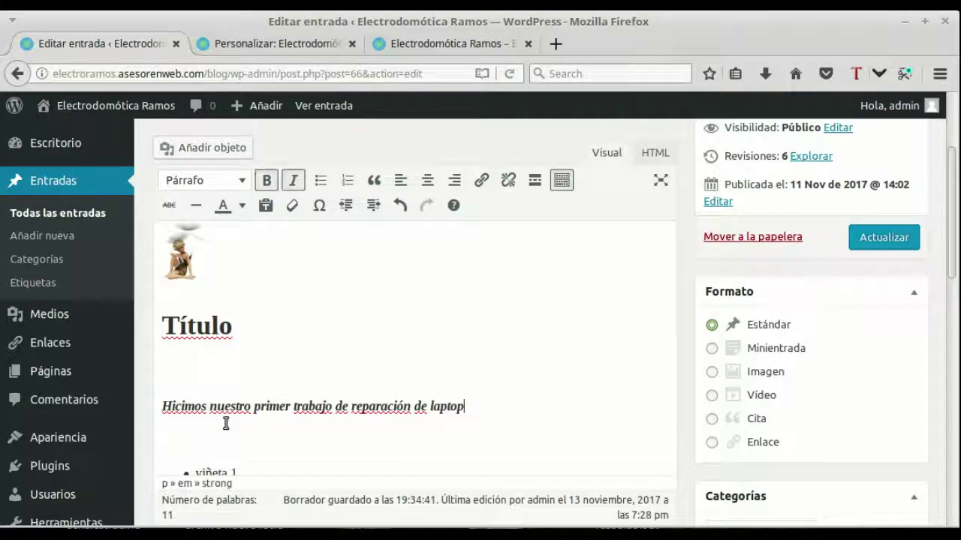
pyautogui.keyDown('shift'); pyautogui.click(163, 405); pyautogui.keyUp('shift')
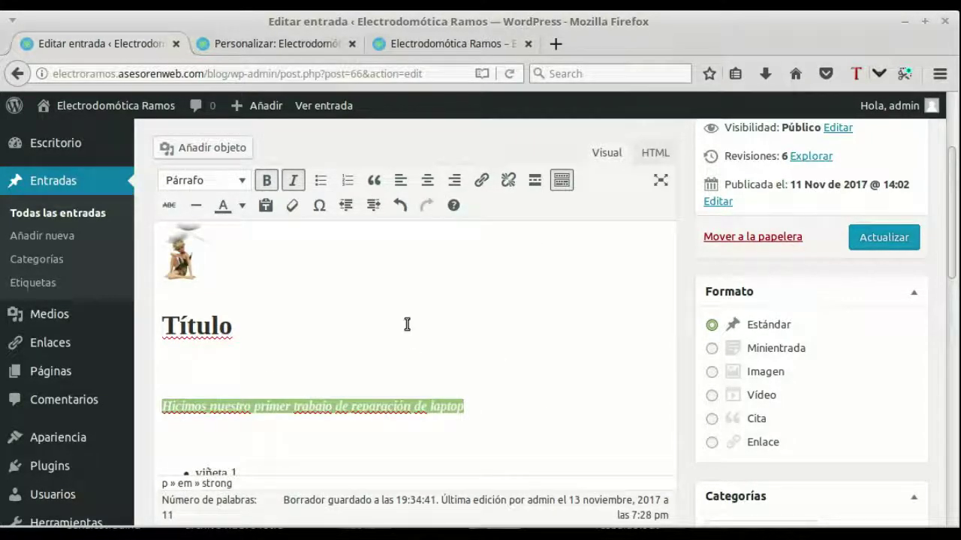
pyautogui.click(426, 180)
pyautogui.click(521, 315)
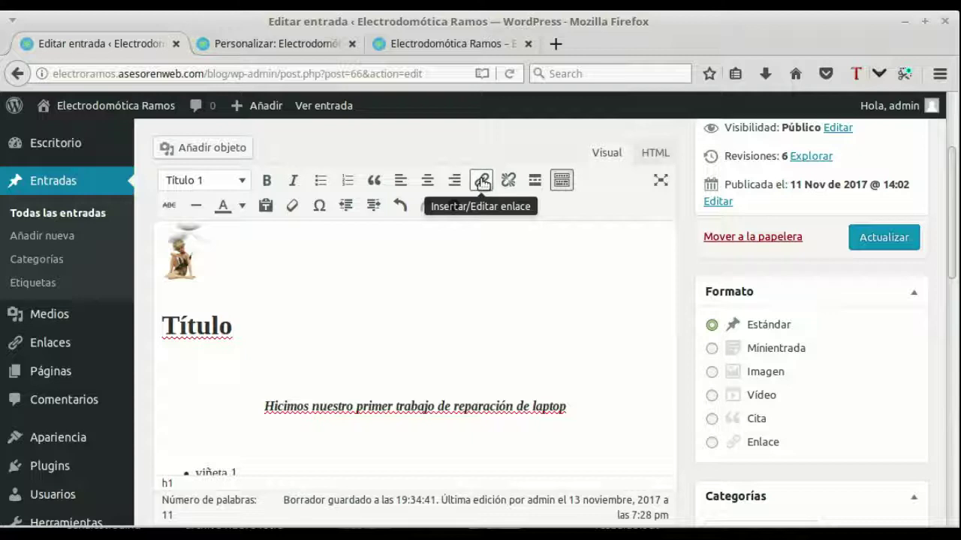
# Examine the link settings for the "Título" heading, including opening in a new tab, and leave without adding a link.
pyautogui.moveTo(232, 328); pyautogui.dragTo(166, 328)
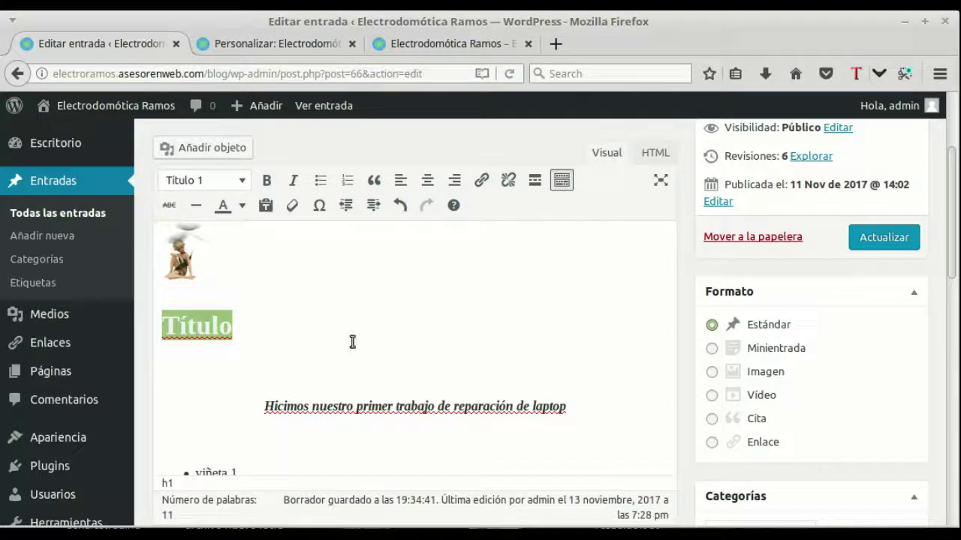
pyautogui.click(483, 182)
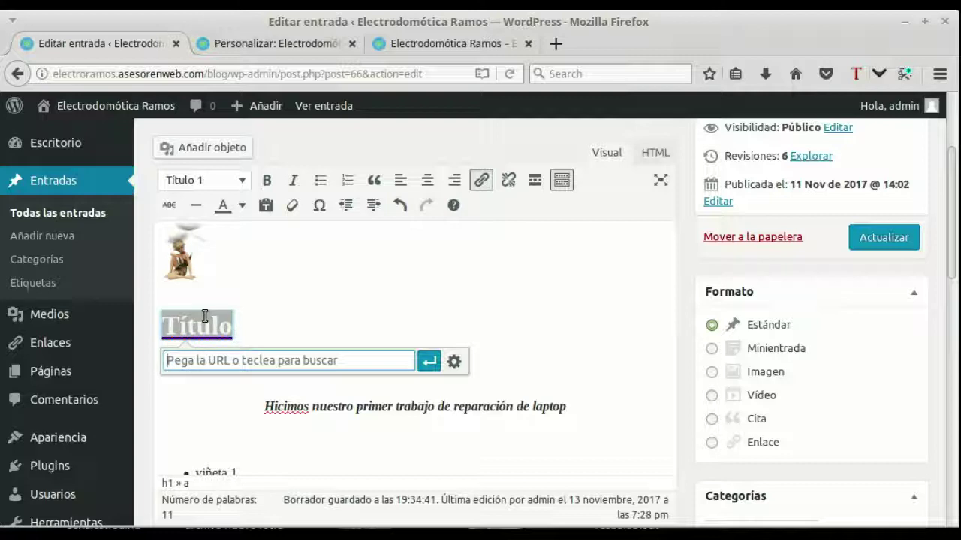
pyautogui.click(455, 364)
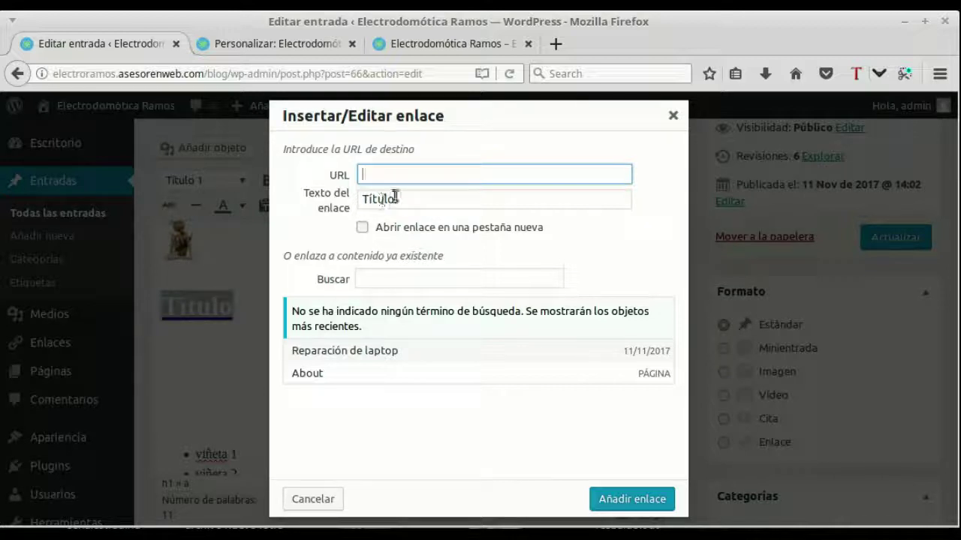
pyautogui.moveTo(403, 199); pyautogui.dragTo(367, 197)
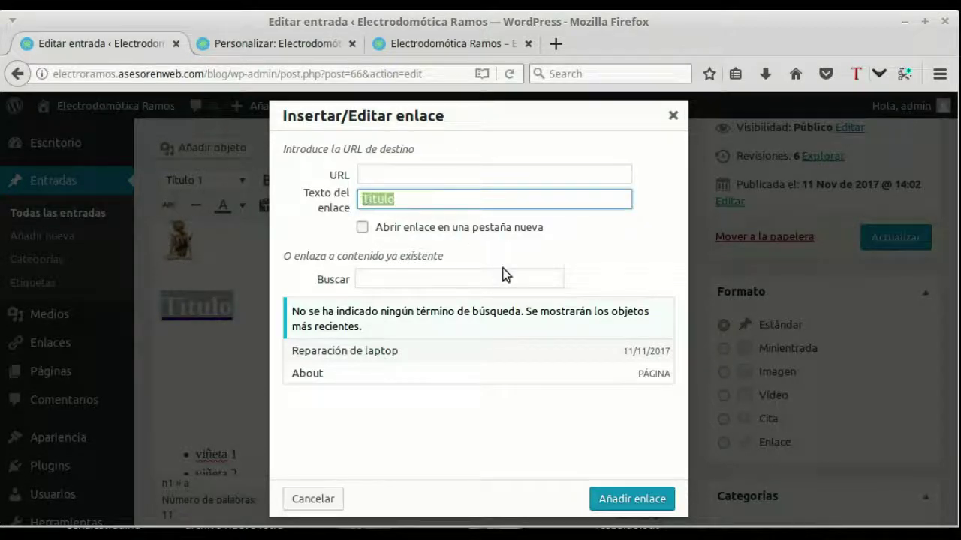
pyautogui.click(362, 227)
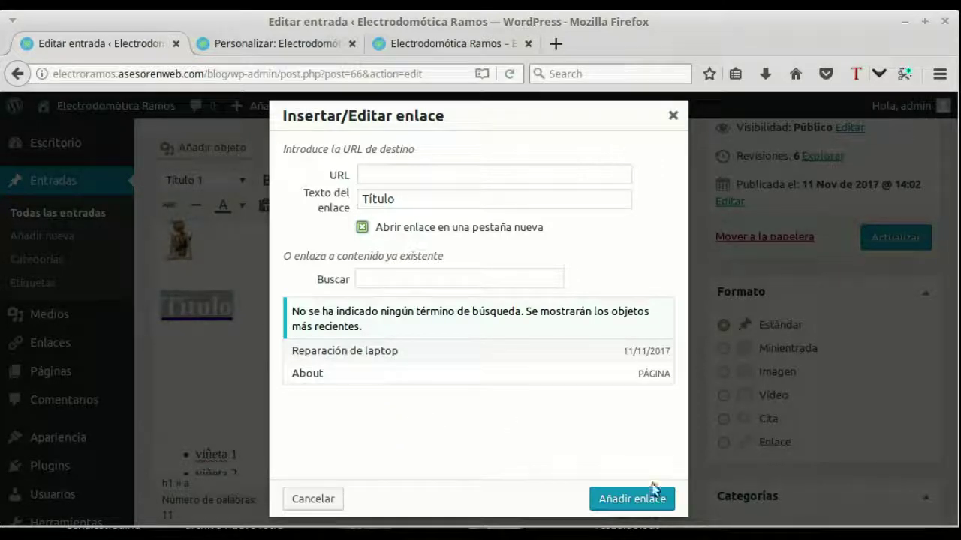
pyautogui.click(673, 117)
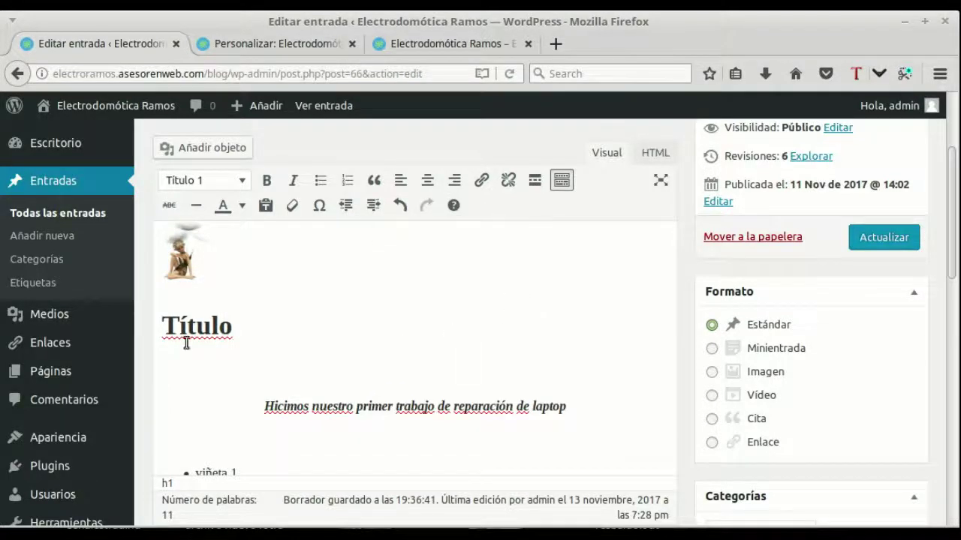
pyautogui.moveTo(234, 325); pyautogui.dragTo(157, 328)
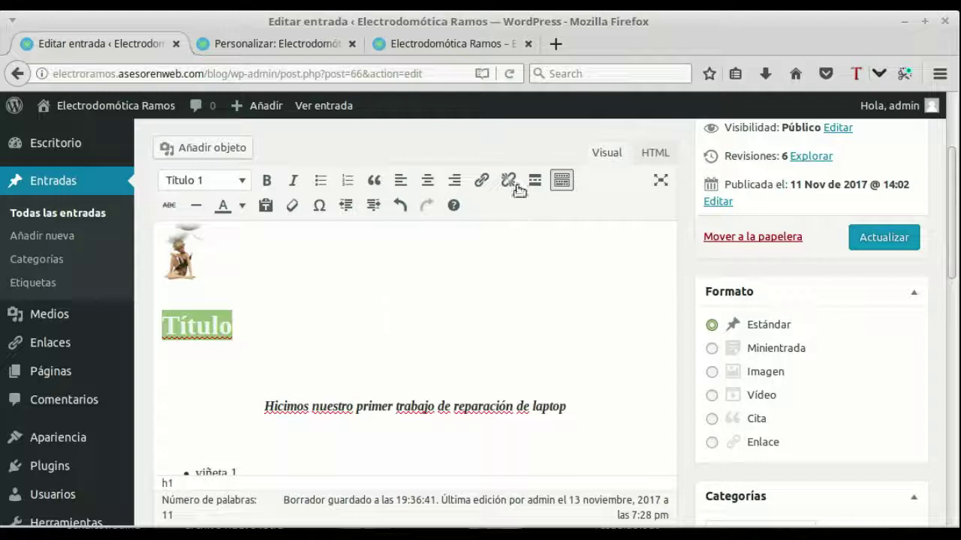
pyautogui.click(234, 328)
pyautogui.doubleClick(194, 327)
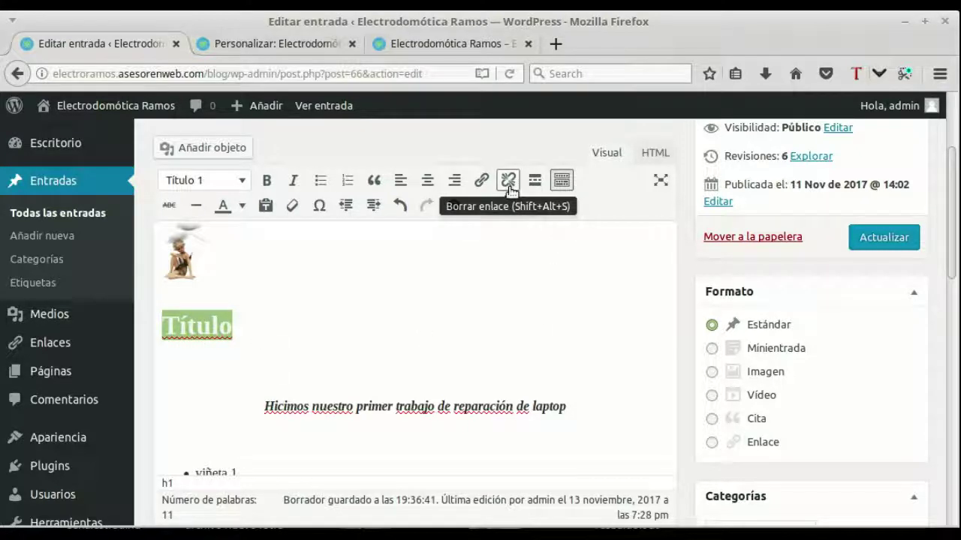
pyautogui.click(414, 295)
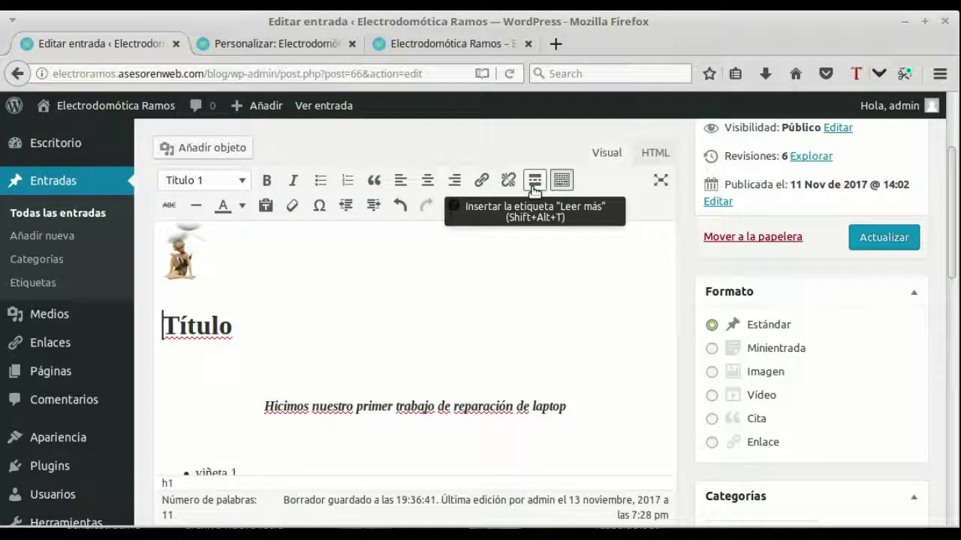
# Insert a "Leer más" tag on the empty line between the centered bold italic sentence and the bulleted list.
pyautogui.scroll(-4, 352, 437)
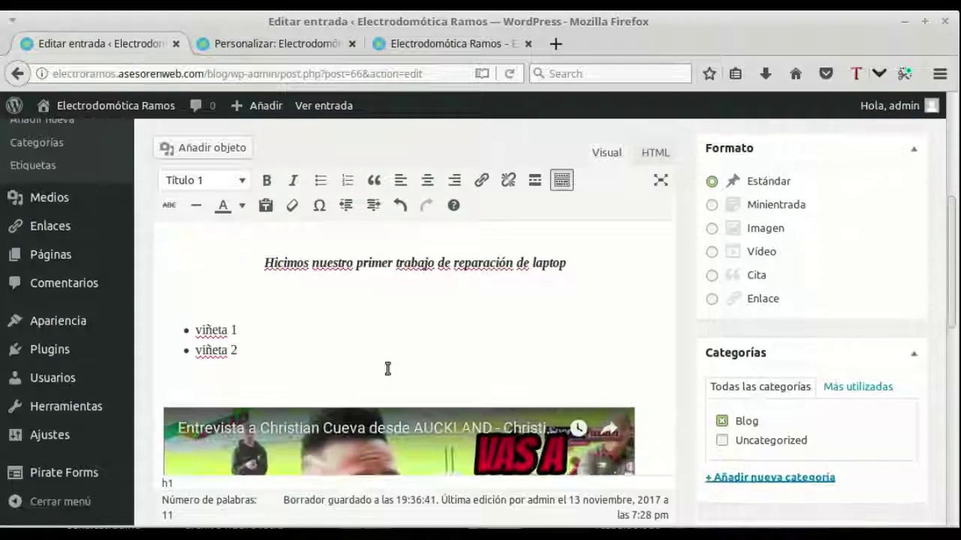
pyautogui.scroll(5, 387, 369)
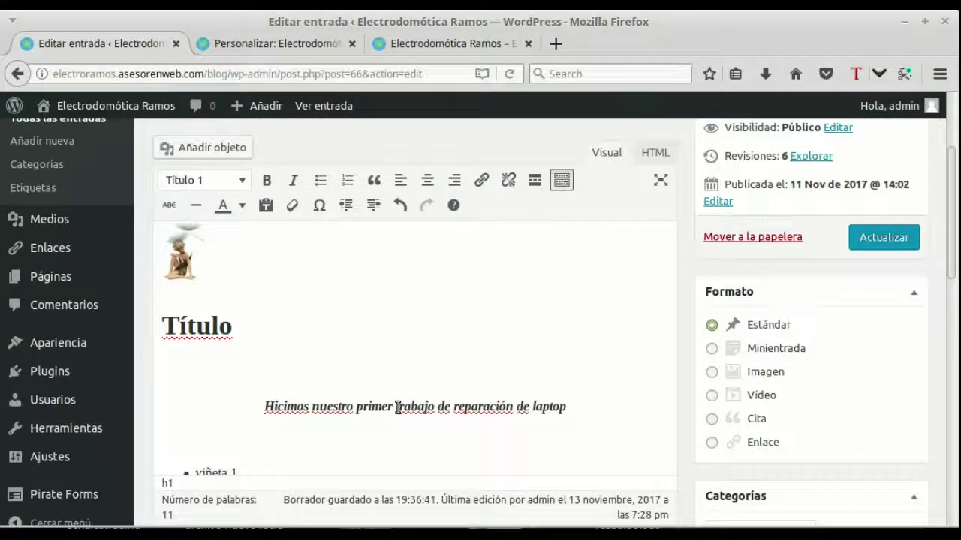
pyautogui.scroll(-3, 398, 406)
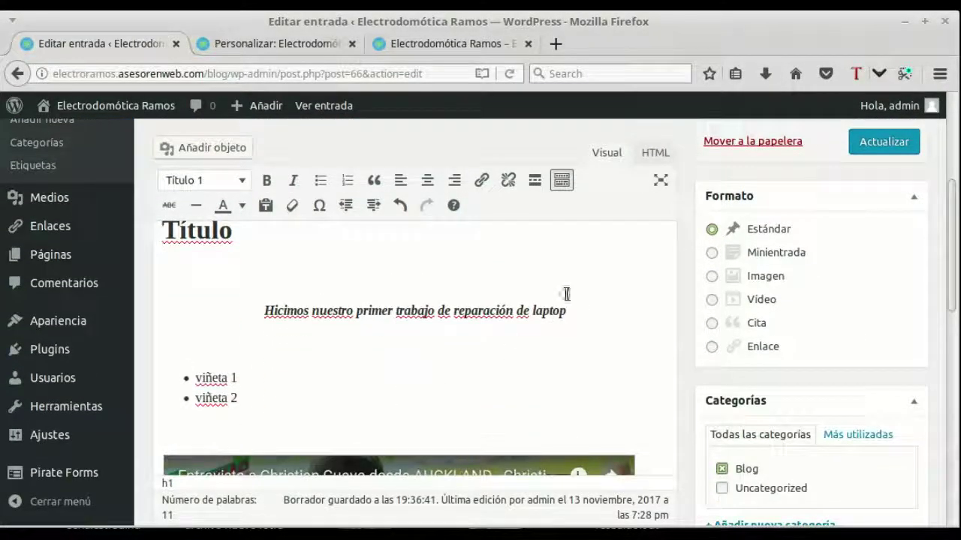
pyautogui.click(446, 335)
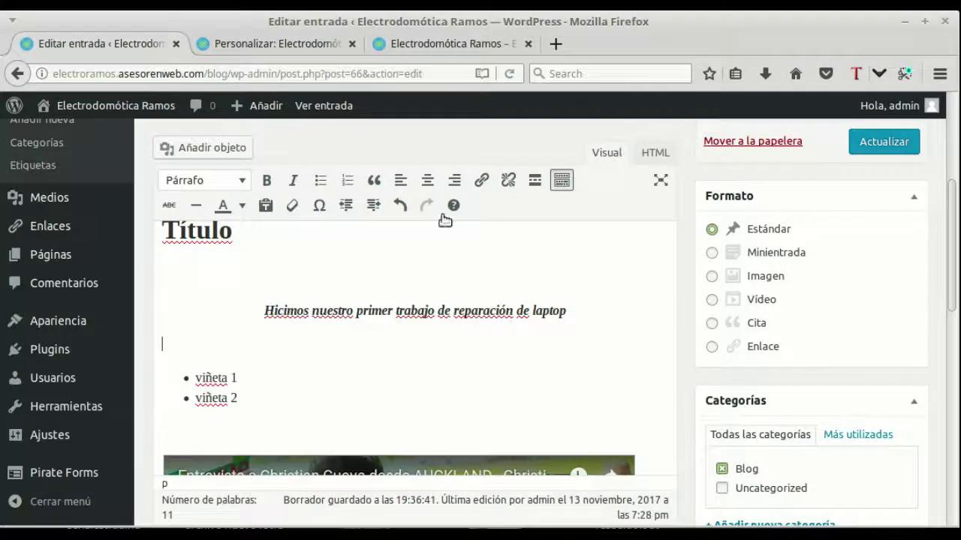
pyautogui.click(535, 181)
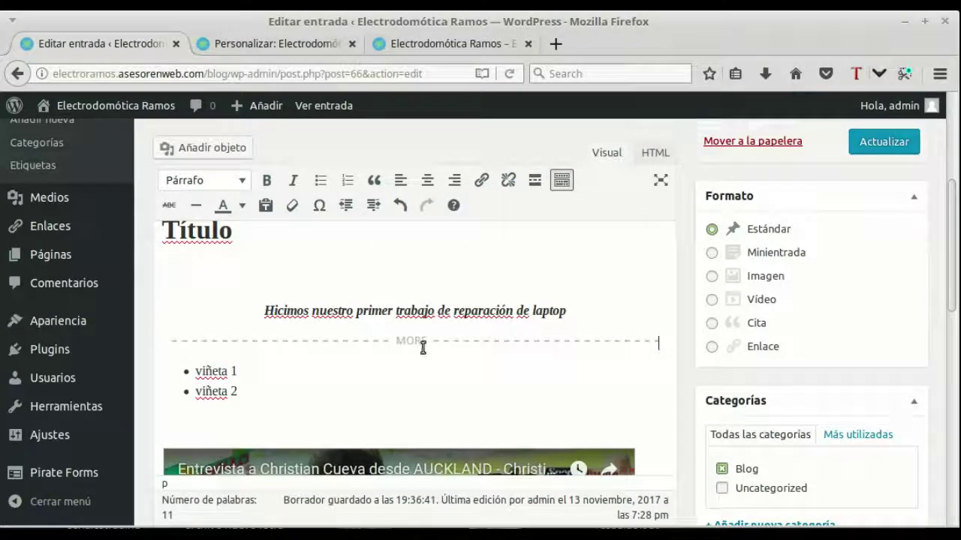
pyautogui.click(427, 344)
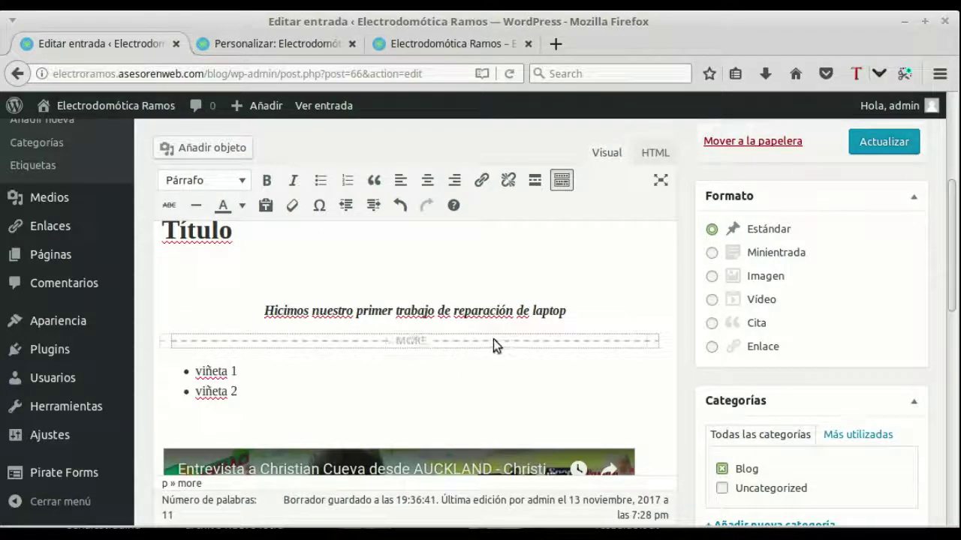
# Hide the second row of formatting tools in the editor and show it again.
pyautogui.click(564, 180)
pyautogui.click(565, 181)
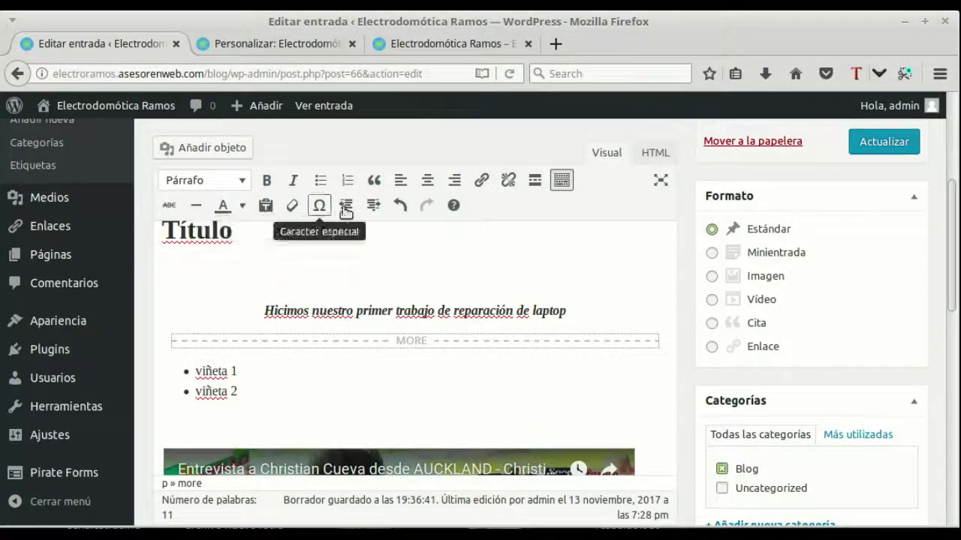
pyautogui.click(561, 180)
pyautogui.click(563, 180)
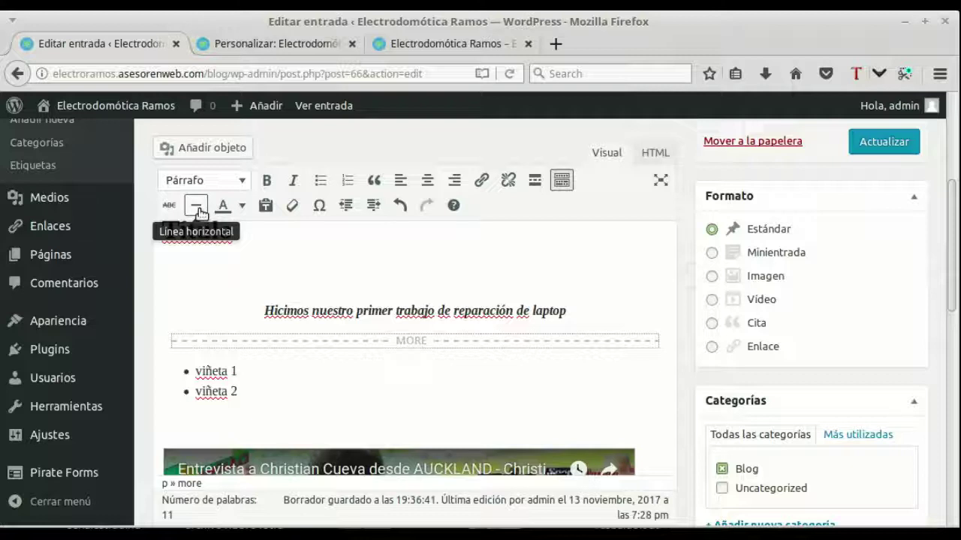
# Insert a horizontal line between the bulleted list and the video, and color the text "viñeta 1" red.
pyautogui.click(193, 412)
pyautogui.click(196, 205)
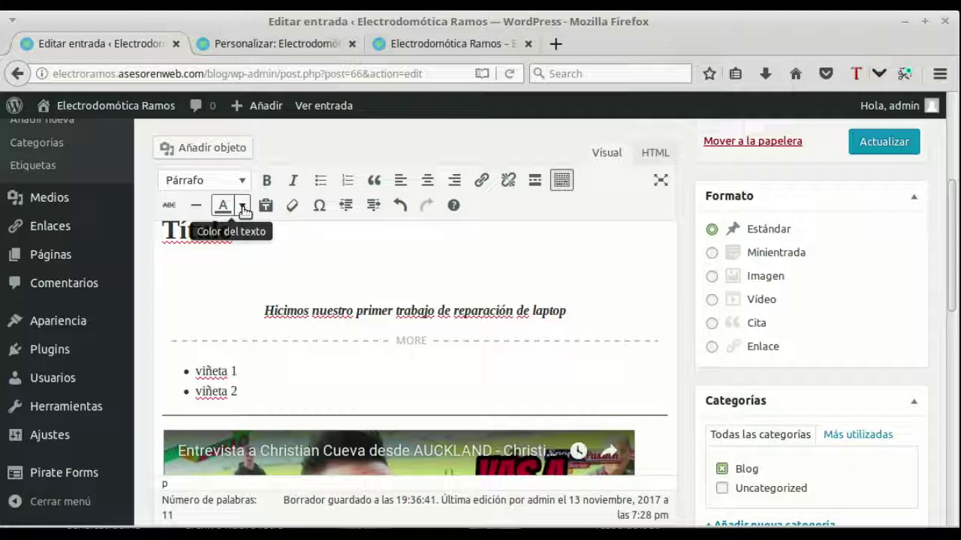
pyautogui.moveTo(237, 370); pyautogui.dragTo(199, 373)
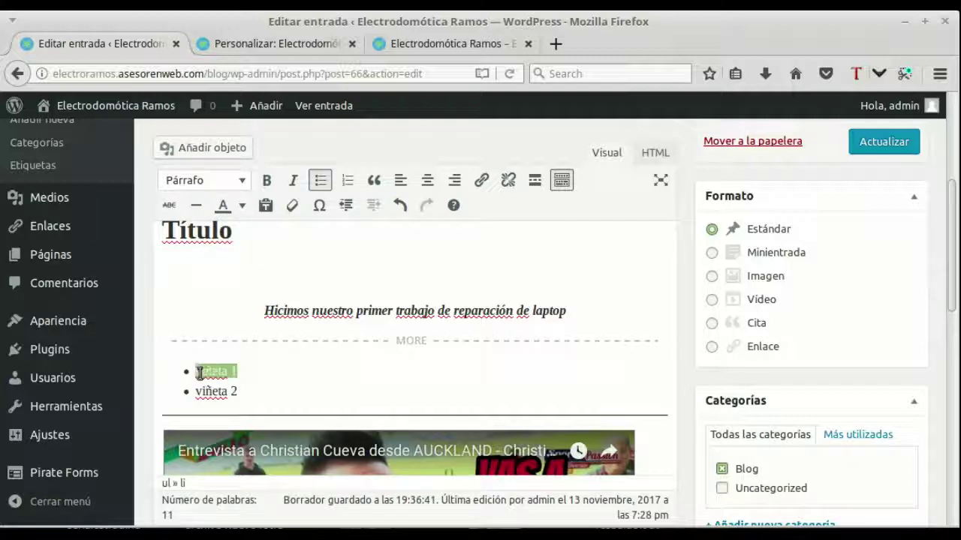
pyautogui.click(242, 205)
pyautogui.click(226, 262)
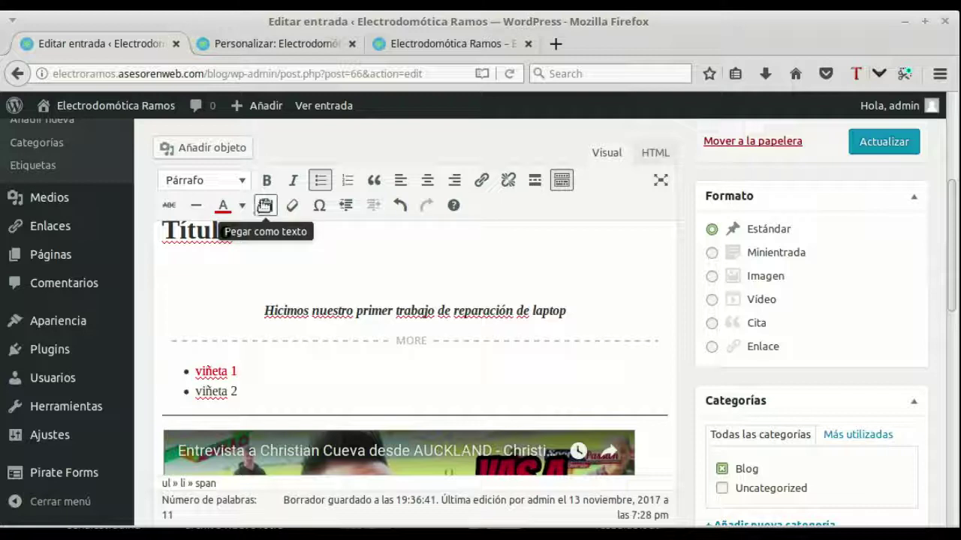
# Examine the special characters available for the post and leave without inserting one.
pyautogui.click(319, 205)
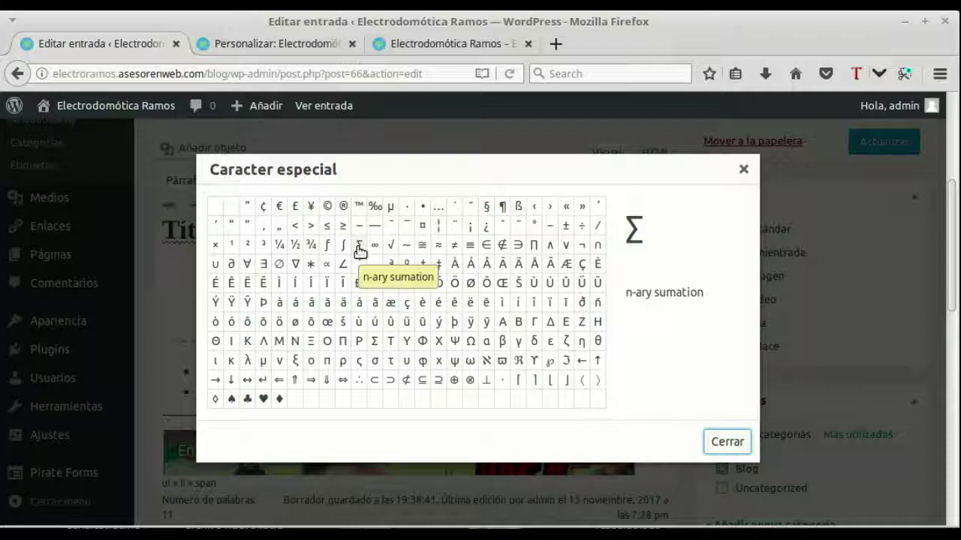
pyautogui.click(726, 444)
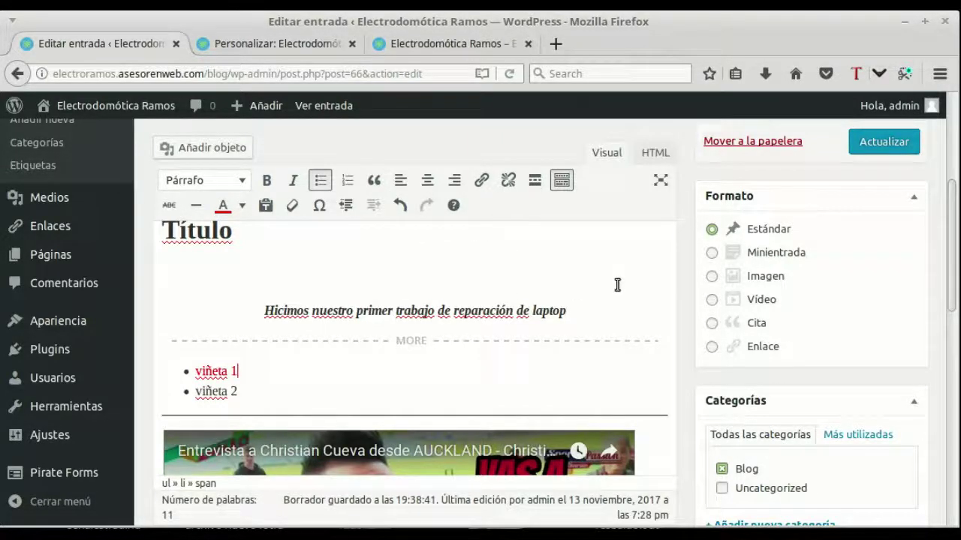
pyautogui.scroll(4, 617, 285)
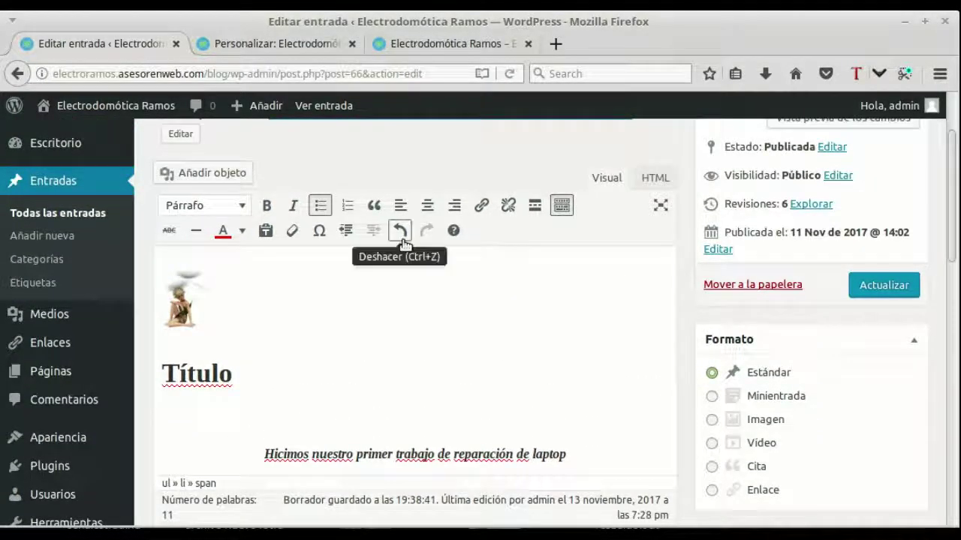
pyautogui.scroll(-1, 455, 377)
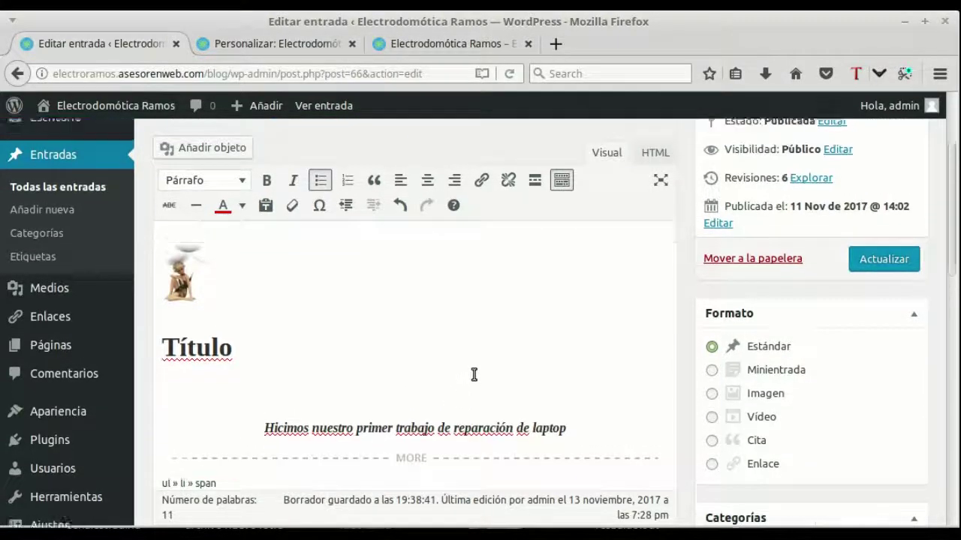
# Open the screen options and compare the enabled boxes Formato, Categorías, Etiquetas and Imagen destacada with those beside the editor.
pyautogui.scroll(4, 473, 375)
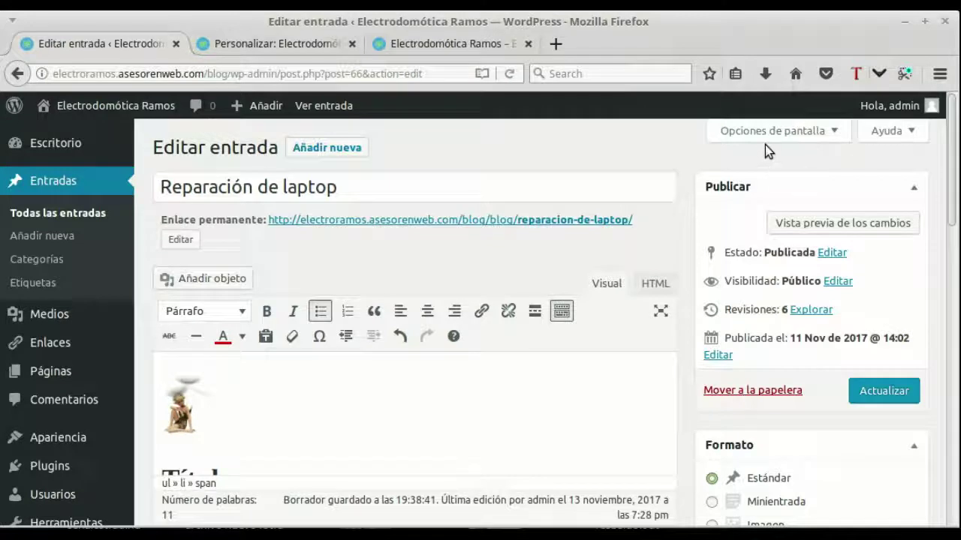
pyautogui.click(832, 133)
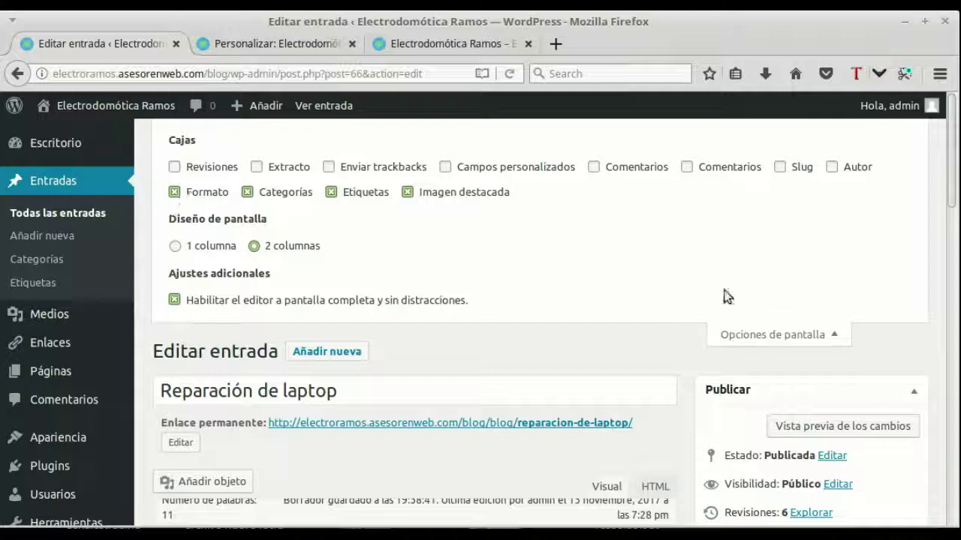
pyautogui.scroll(-5, 804, 351)
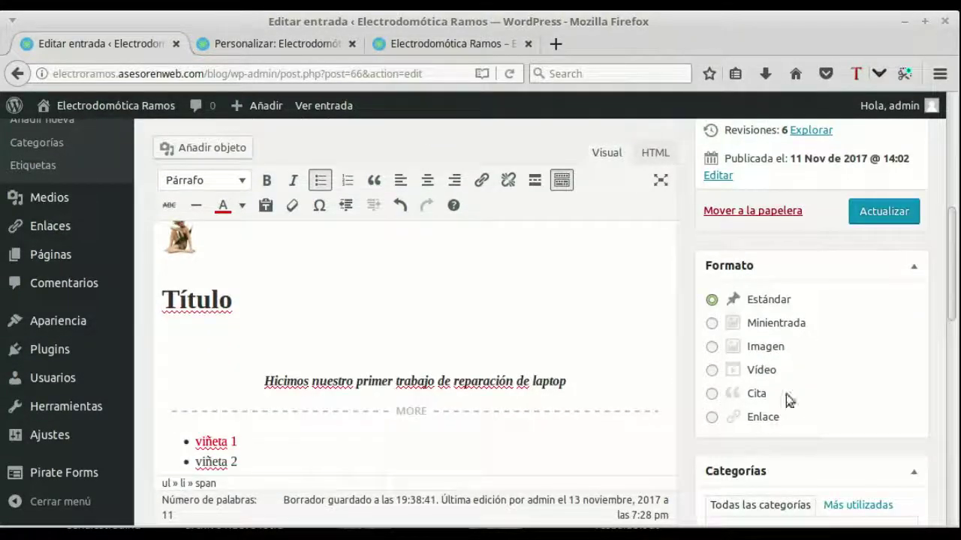
pyautogui.scroll(5, 815, 315)
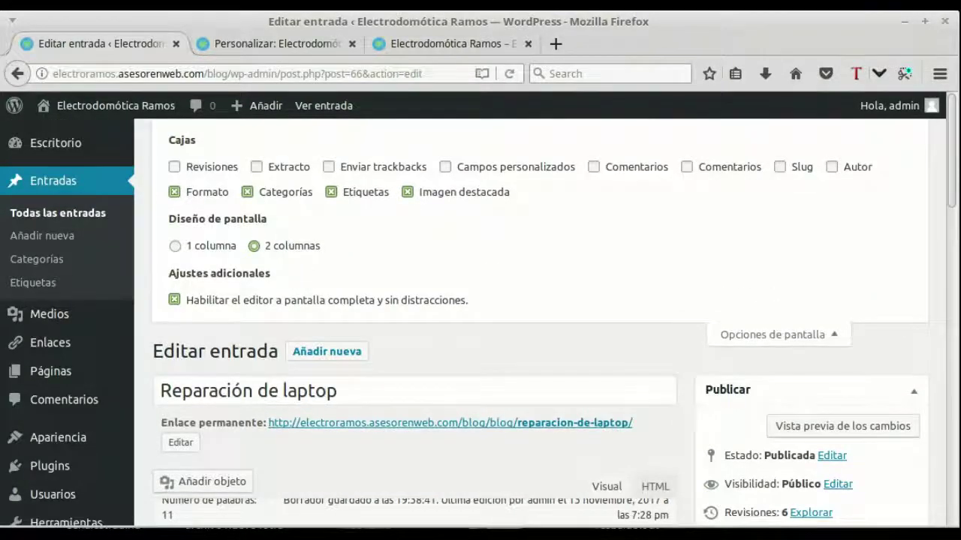
pyautogui.scroll(-5, 797, 388)
pyautogui.scroll(-2, 799, 388)
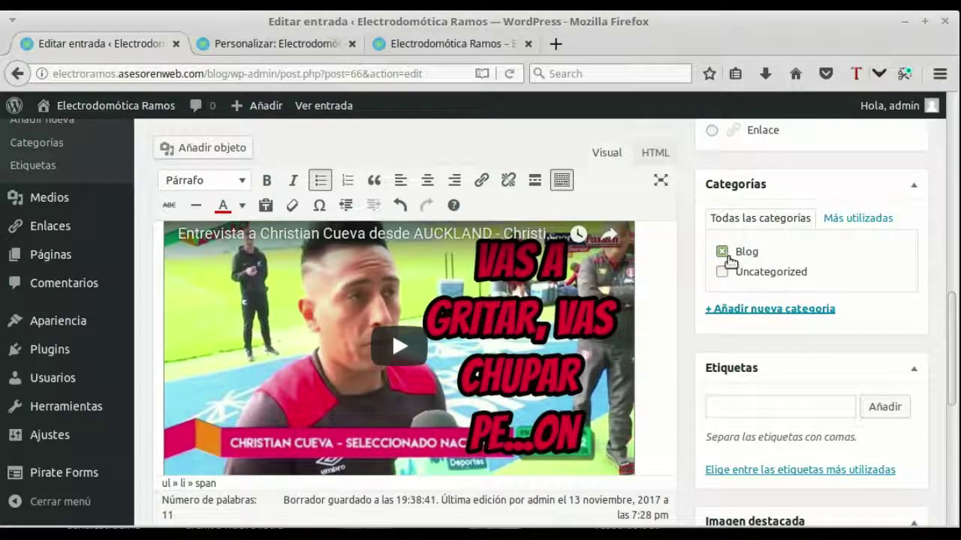
pyautogui.scroll(3, 535, 375)
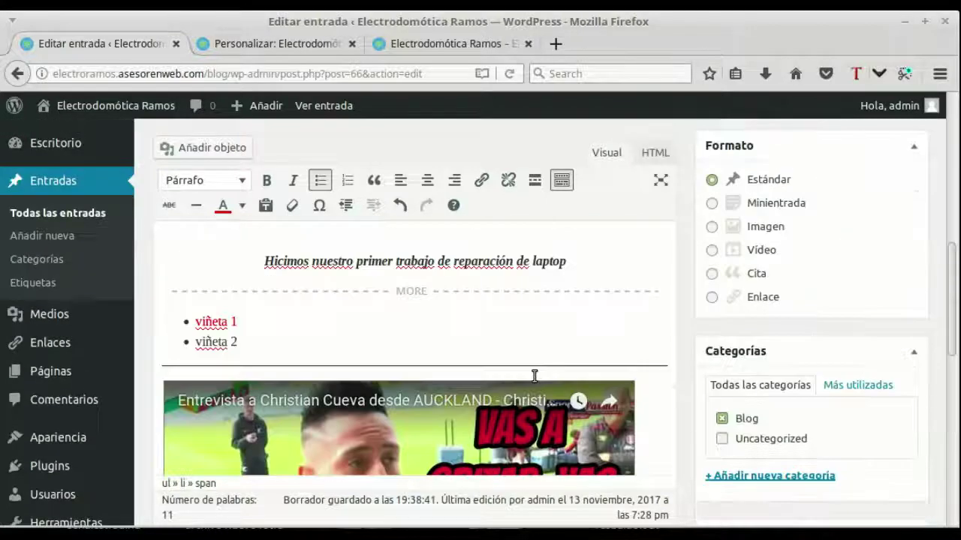
pyautogui.scroll(6, 535, 375)
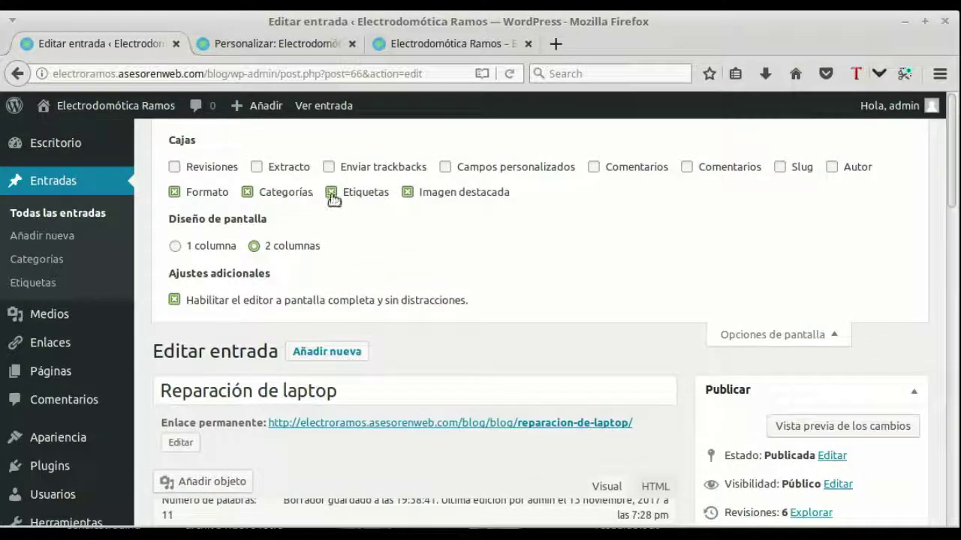
pyautogui.scroll(-10, 829, 418)
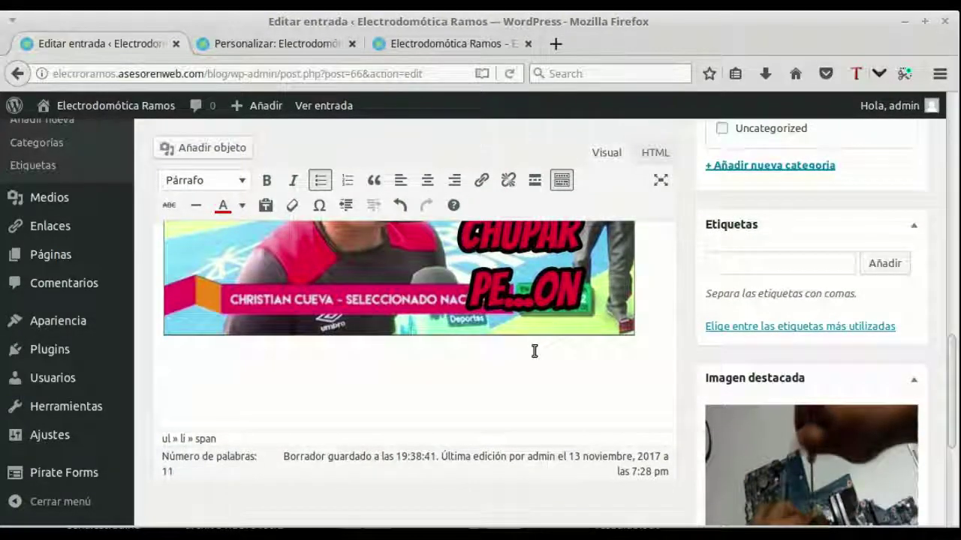
pyautogui.scroll(6, 534, 349)
pyautogui.scroll(8, 578, 348)
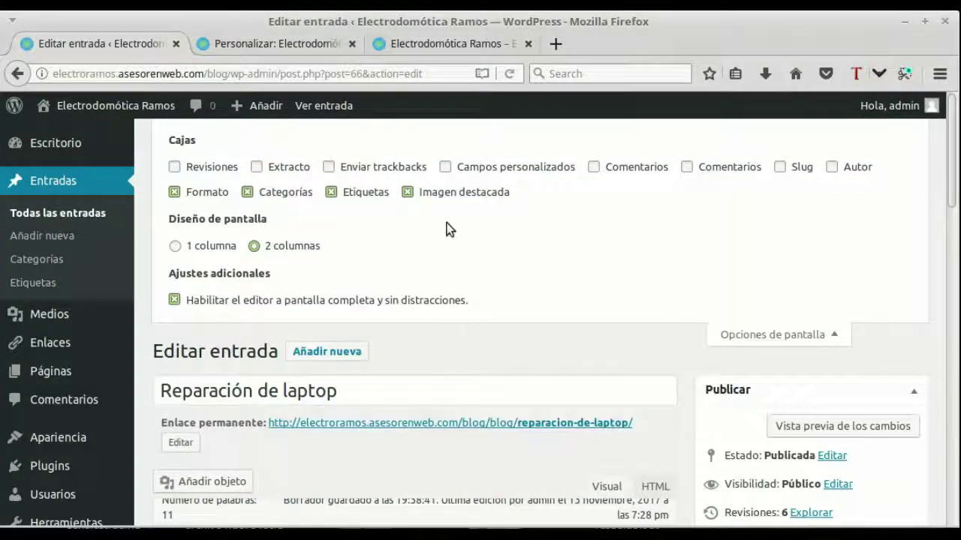
pyautogui.scroll(-10, 833, 441)
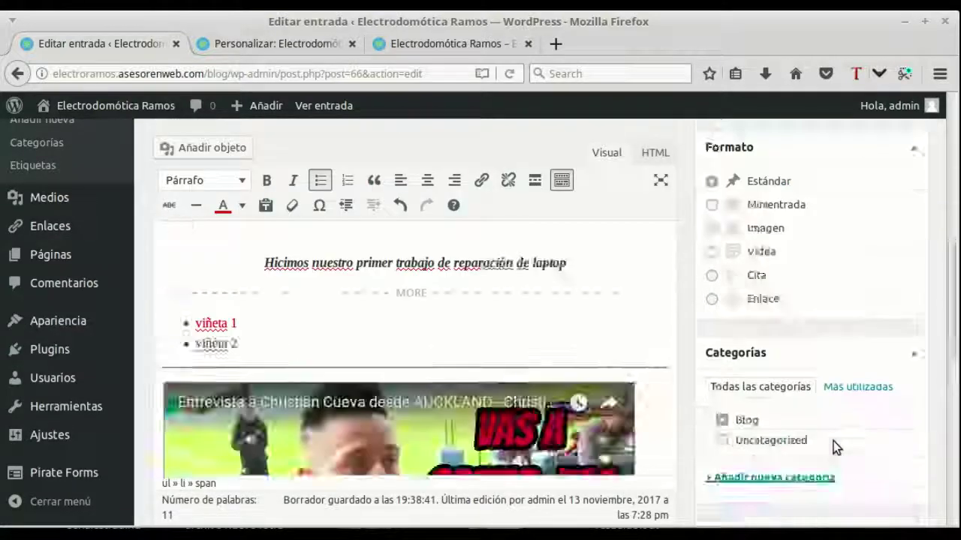
pyautogui.scroll(-3, 833, 446)
pyautogui.scroll(2, 828, 443)
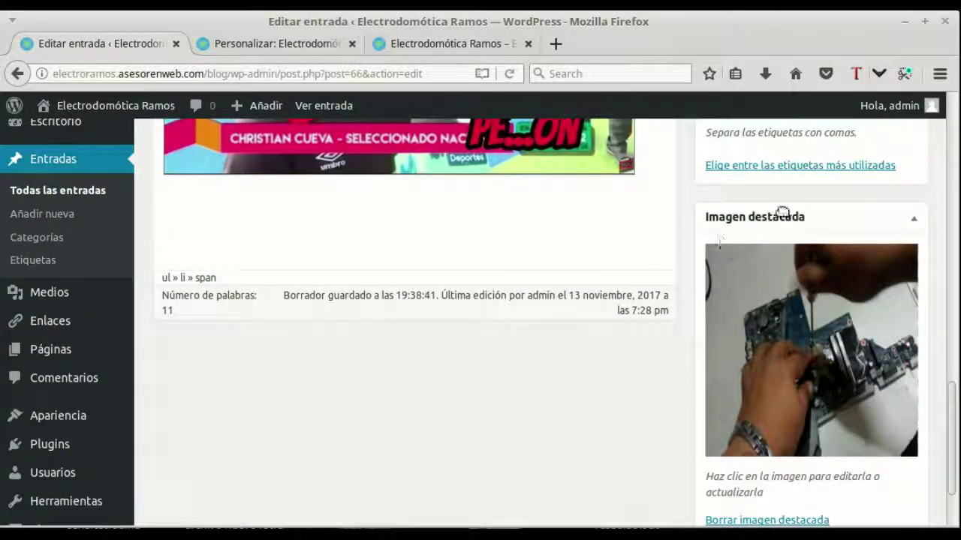
pyautogui.scroll(5, 677, 347)
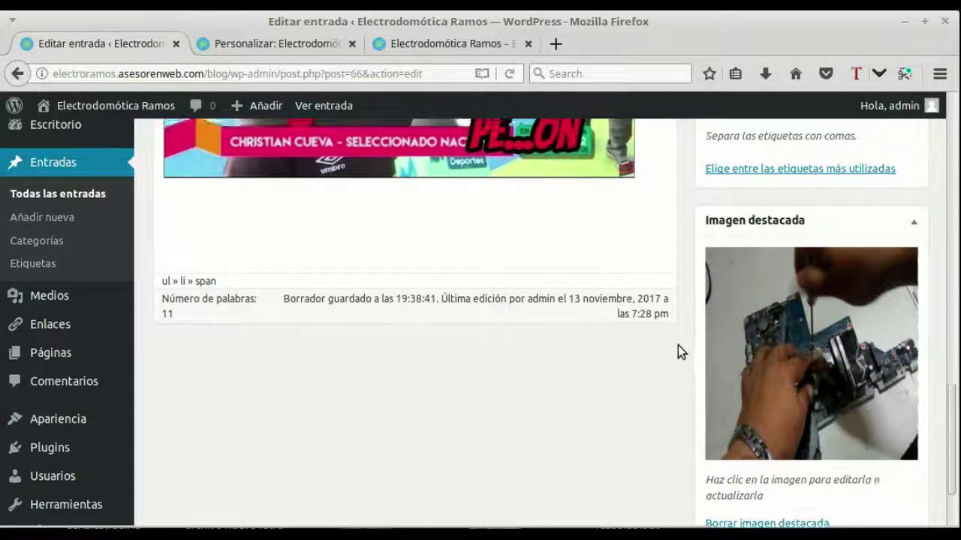
pyautogui.scroll(8, 691, 350)
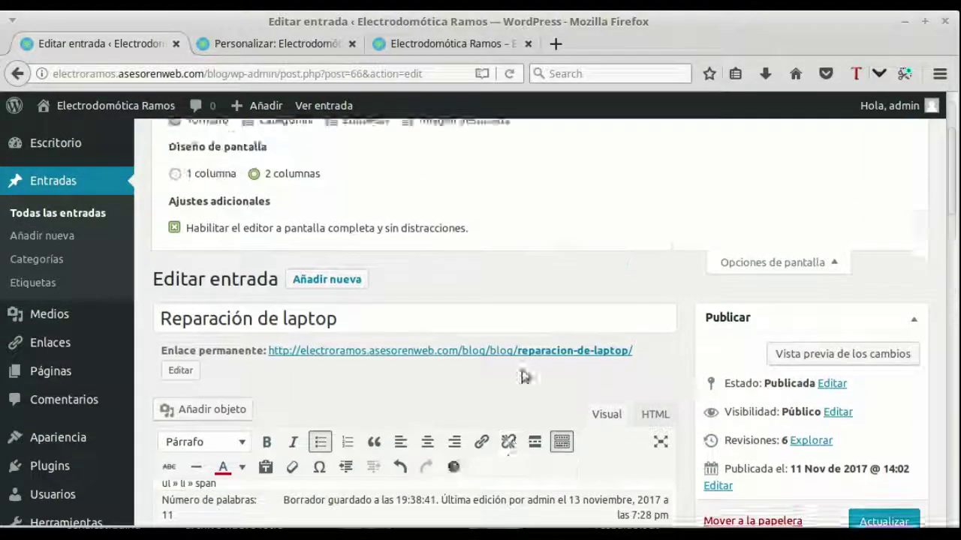
# Enable the Revisiones box in the screen options, review the revision list below the editor, and disable the box again.
pyautogui.click(173, 167)
pyautogui.scroll(-8, 354, 257)
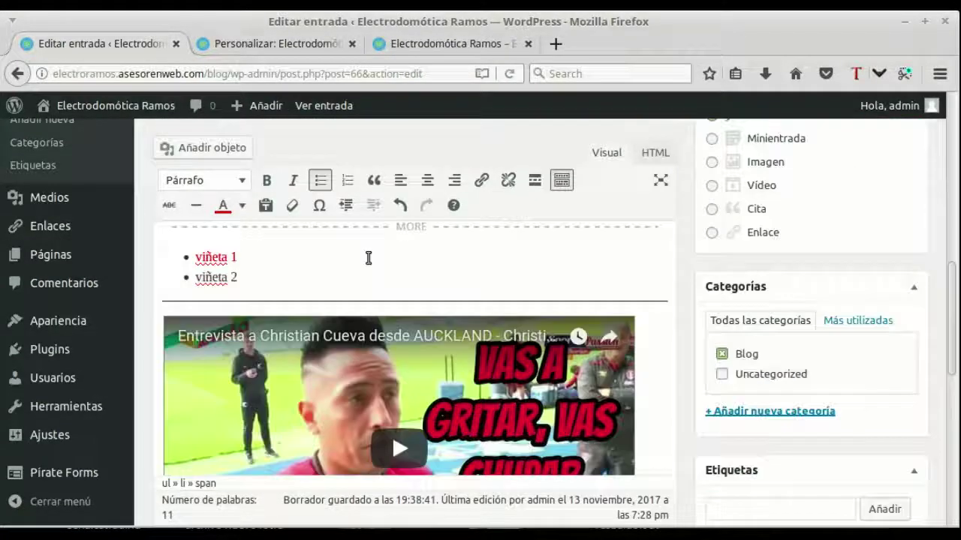
pyautogui.scroll(-7, 368, 258)
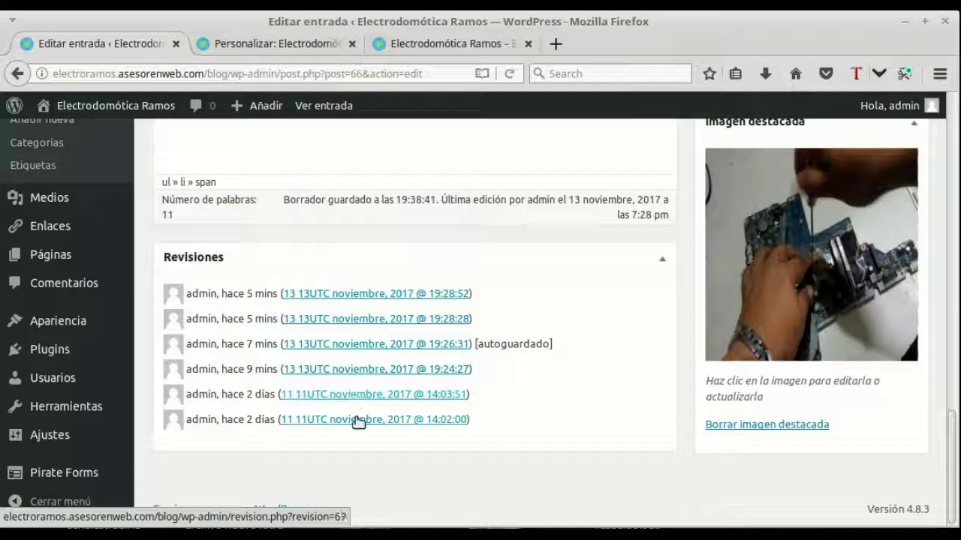
pyautogui.scroll(15, 481, 379)
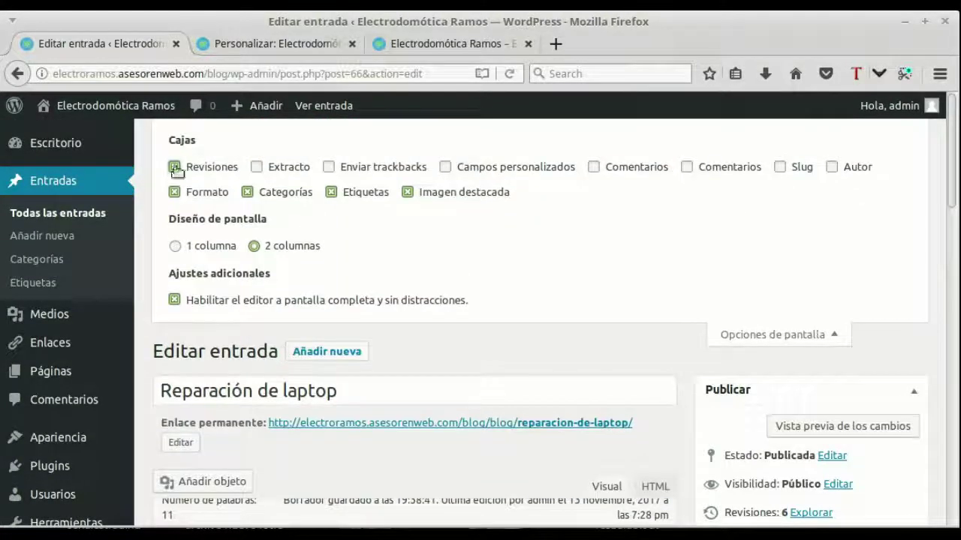
pyautogui.click(175, 168)
# Enable the Extracto box in the screen options, inspect its empty field below the editor, and disable the box again.
pyautogui.click(257, 167)
pyautogui.scroll(-10, 496, 391)
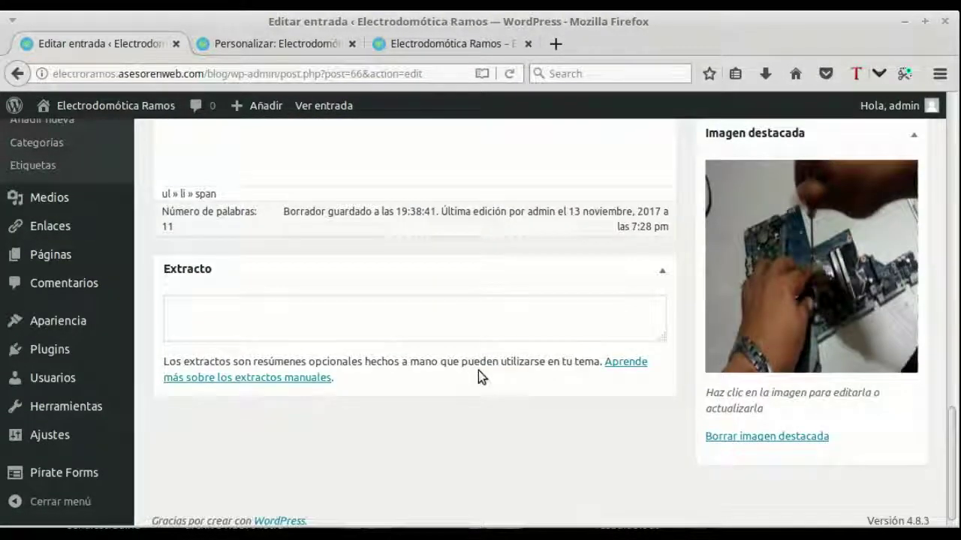
pyautogui.click(240, 311)
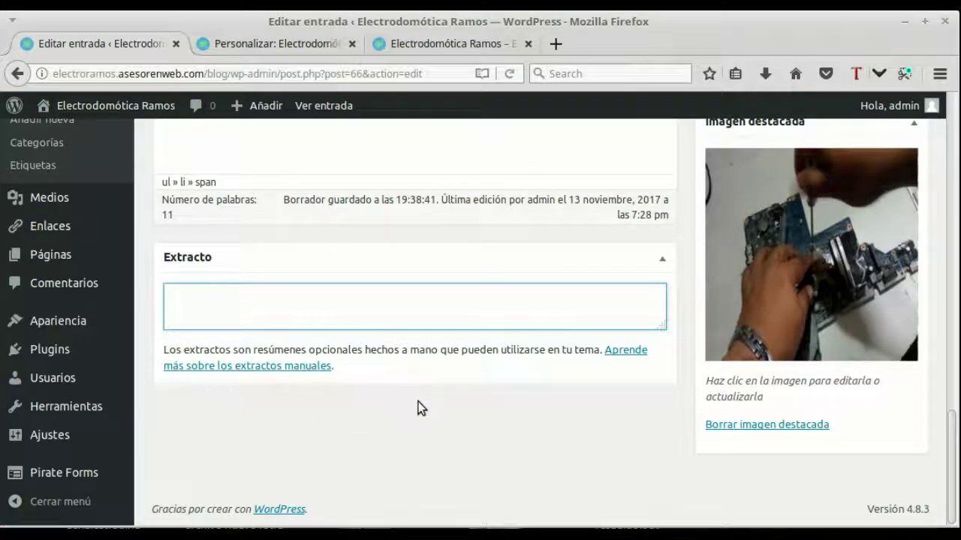
pyautogui.scroll(10, 418, 401)
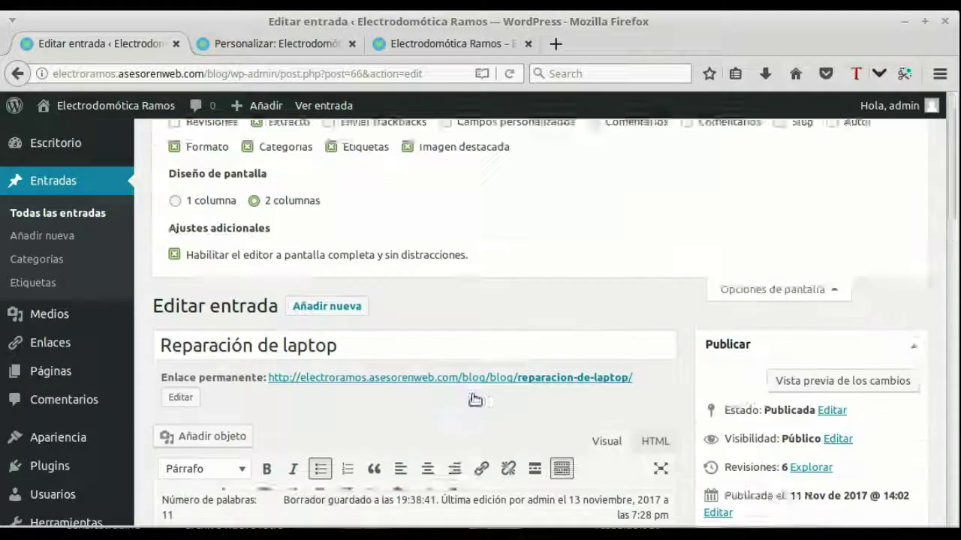
pyautogui.scroll(1, 475, 399)
pyautogui.click(256, 168)
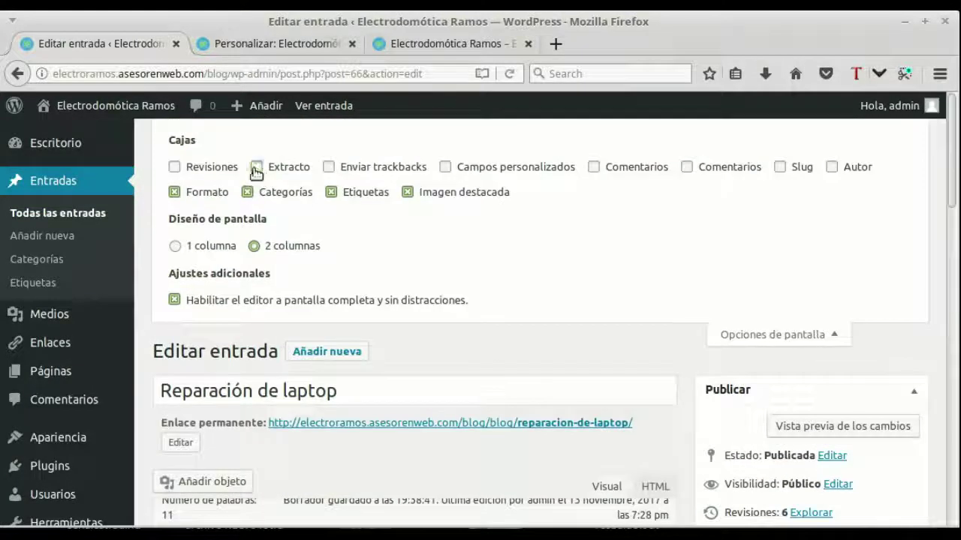
# Enable the Enviar trackbacks box in the screen options, inspect its field below the editor, and disable the box again.
pyautogui.click(328, 166)
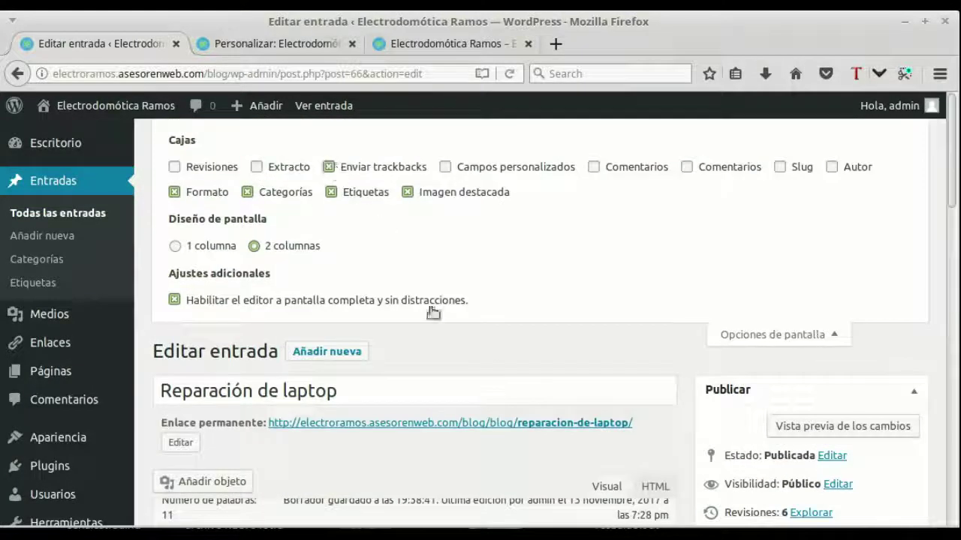
pyautogui.scroll(-15, 434, 312)
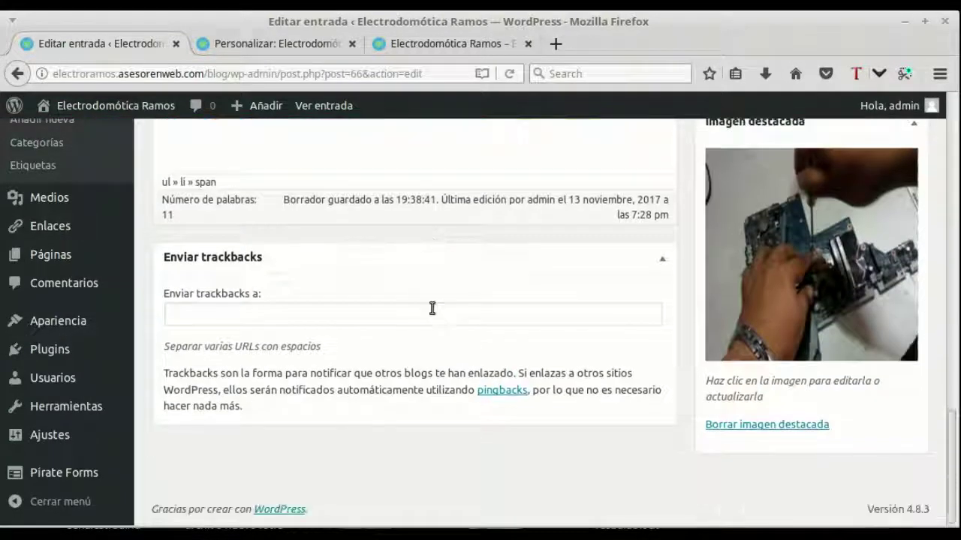
pyautogui.click(259, 316)
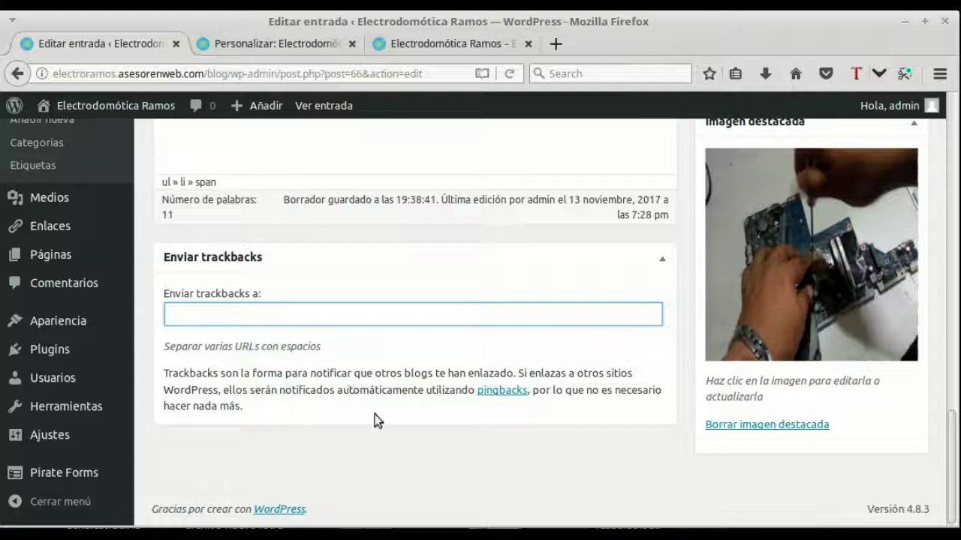
pyautogui.scroll(10, 407, 401)
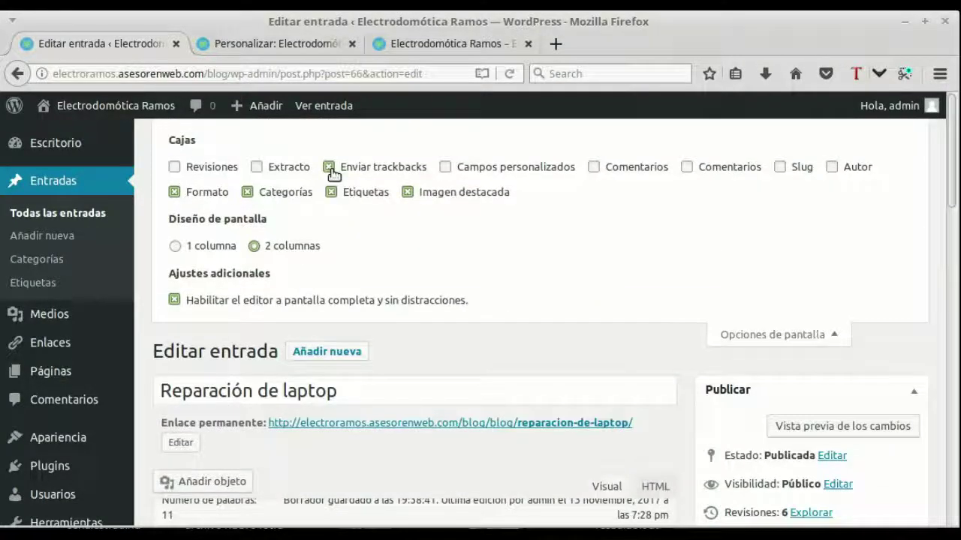
pyautogui.click(328, 166)
# Enable the Campos personalizados box in the screen options, inspect its name and value fields, and disable the box again.
pyautogui.click(447, 167)
pyautogui.scroll(-10, 434, 271)
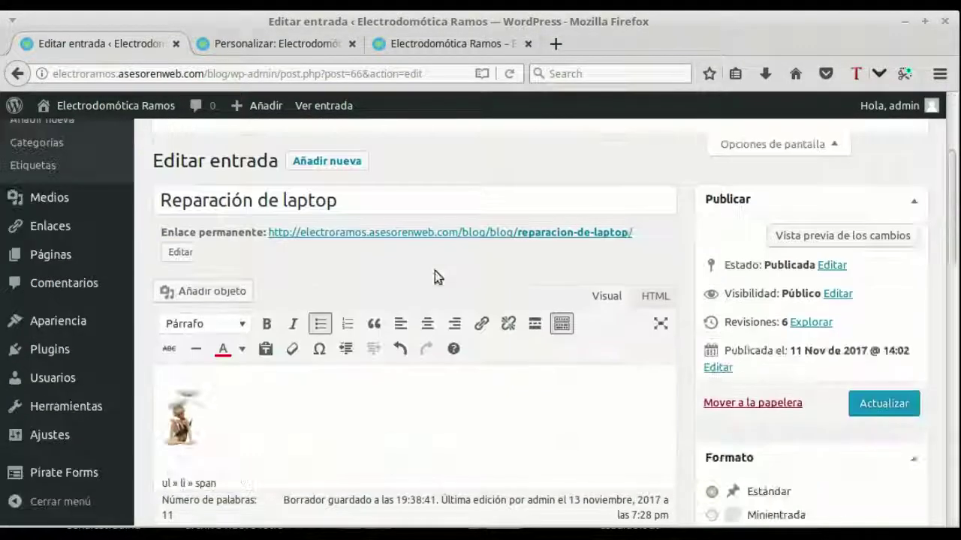
pyautogui.scroll(-3, 442, 279)
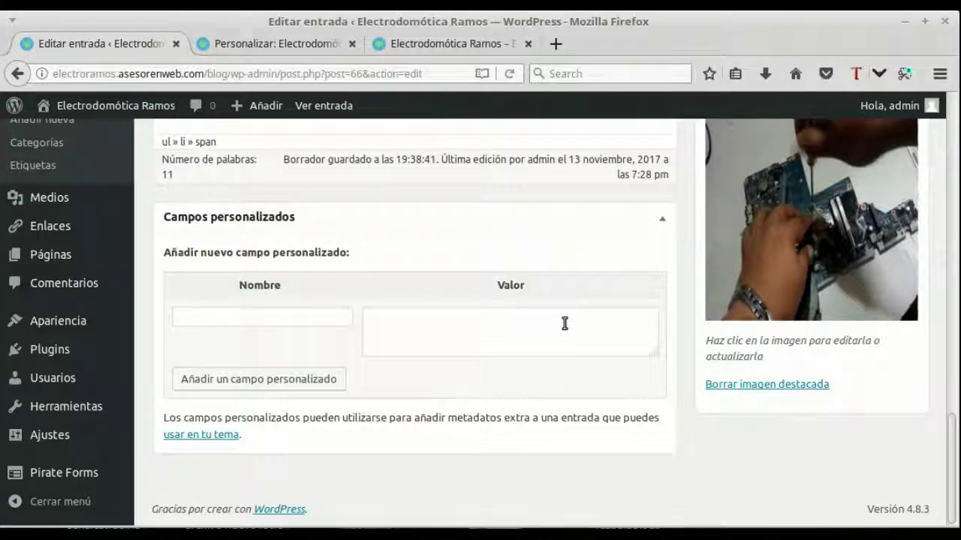
pyautogui.scroll(10, 565, 325)
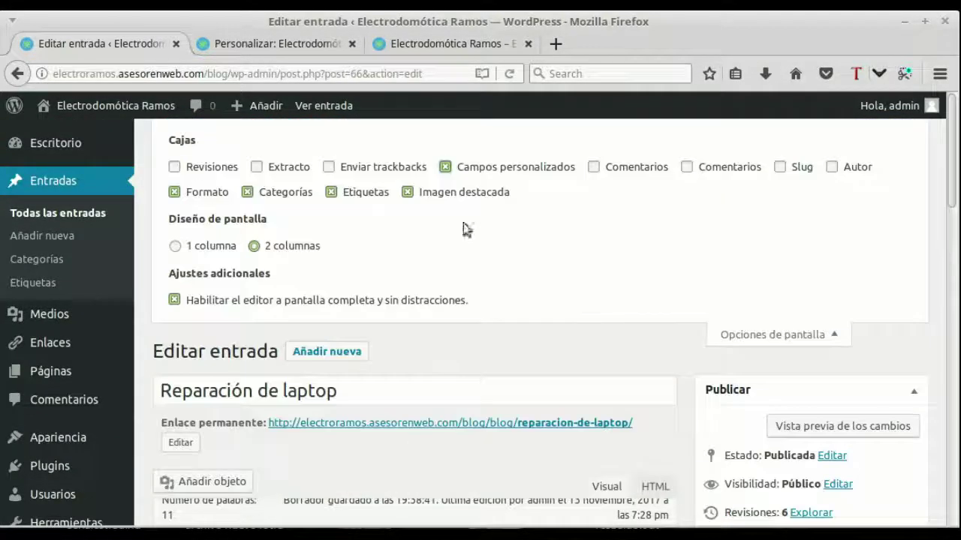
pyautogui.click(445, 167)
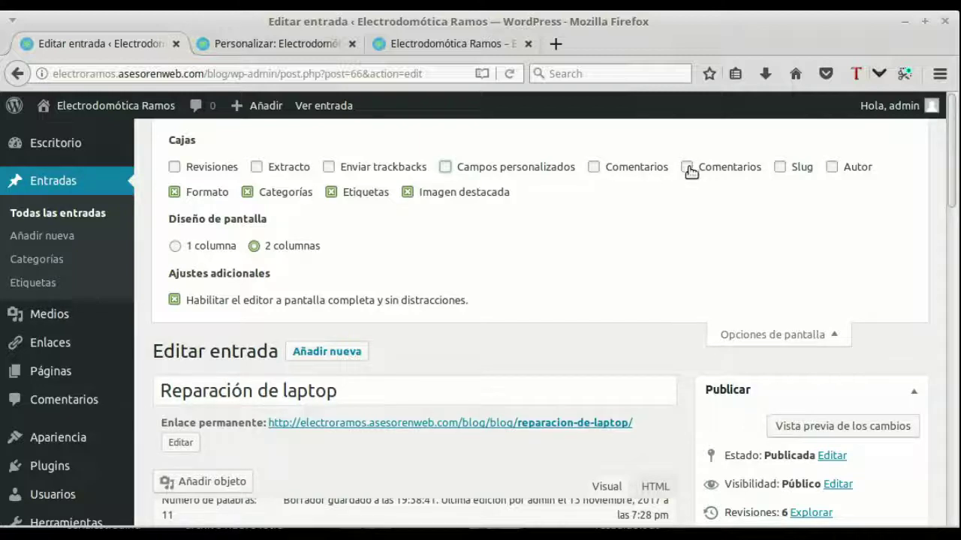
# Enable the first Comentarios box in the screen options and review its comment permissions below the editor.
pyautogui.click(591, 167)
pyautogui.scroll(-12, 530, 275)
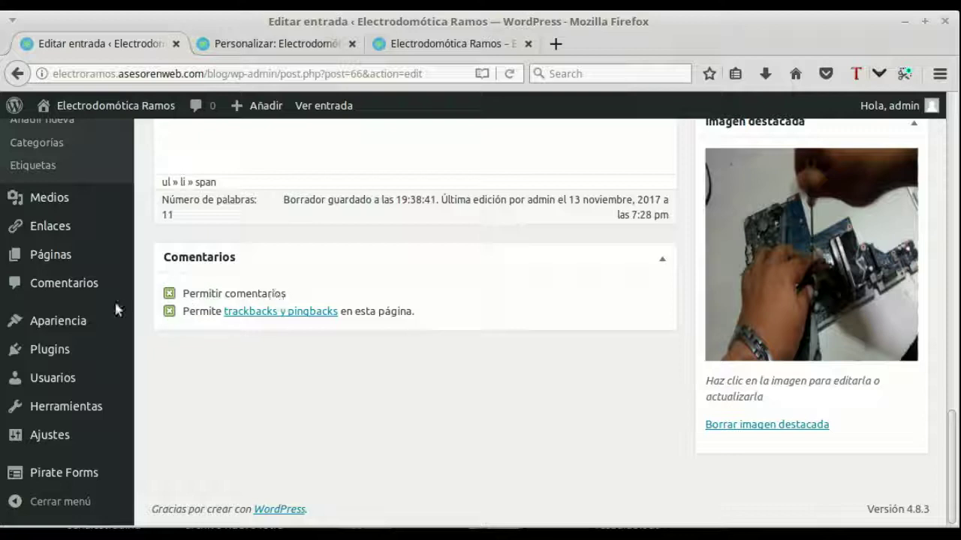
# Open the published Reparación de laptop post from the site's home page and examine its comment form.
pyautogui.click(435, 38)
pyautogui.scroll(-10, 365, 350)
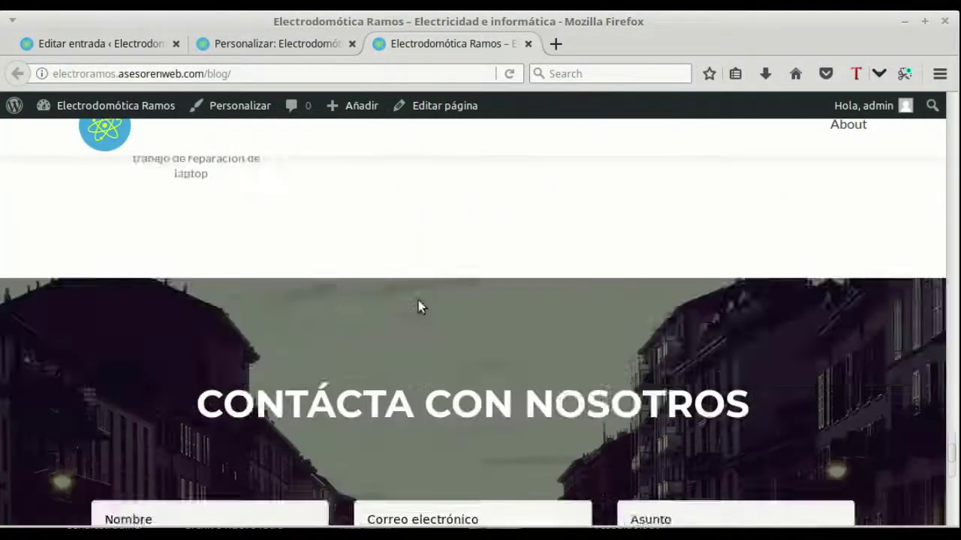
pyautogui.scroll(4, 420, 292)
pyautogui.scroll(3, 405, 160)
pyautogui.click(318, 44)
pyautogui.click(391, 43)
pyautogui.scroll(2, 199, 180)
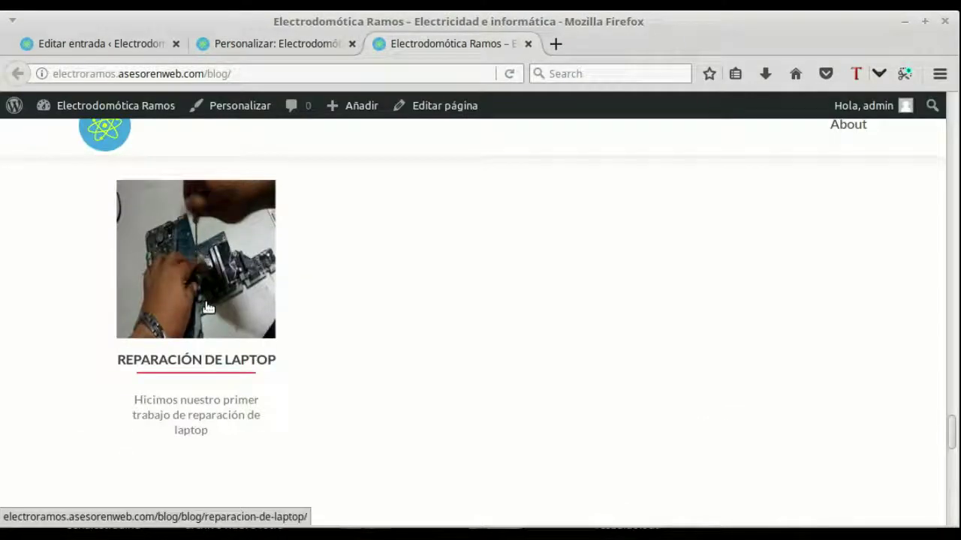
pyautogui.click(208, 307)
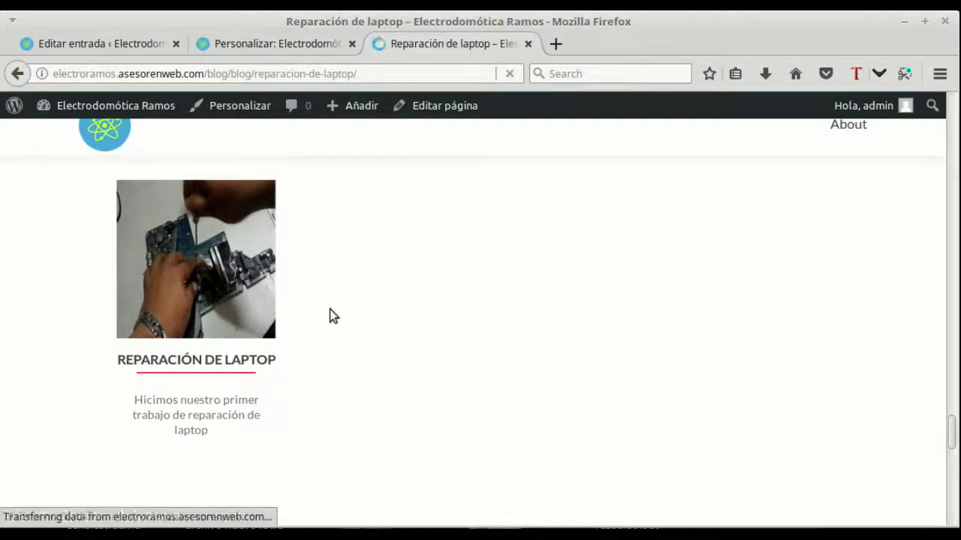
pyautogui.scroll(-5, 343, 309)
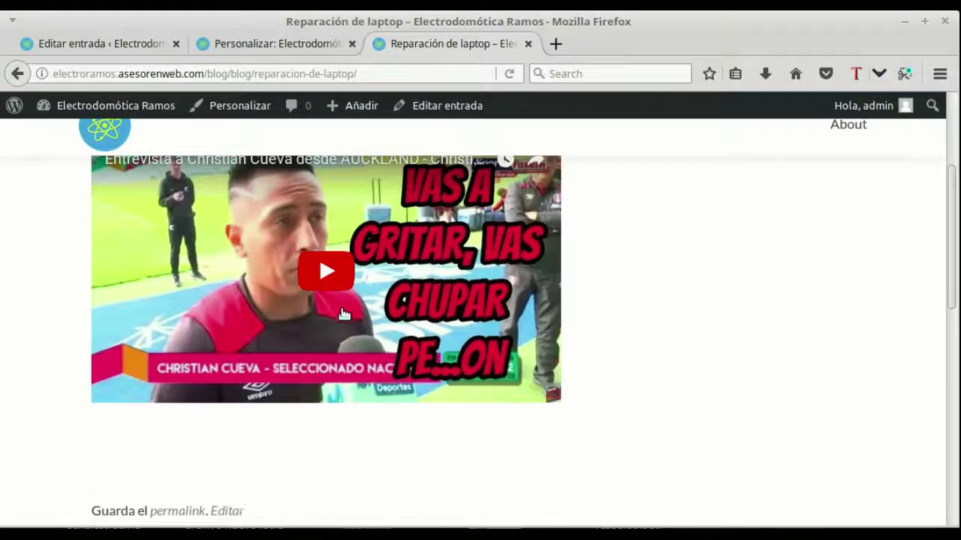
pyautogui.scroll(-5, 349, 309)
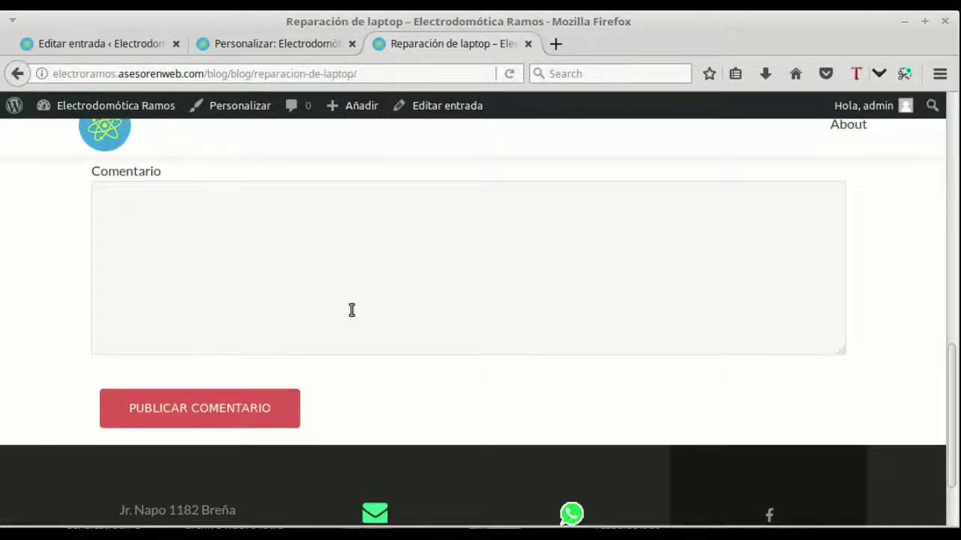
pyautogui.scroll(1, 272, 295)
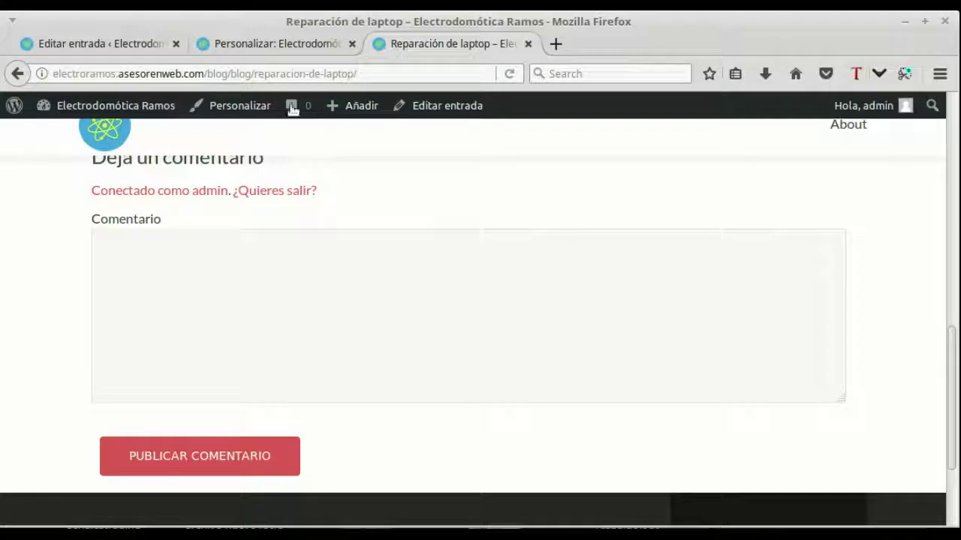
# Disable Permitir comentarios for the post in the editor and update the post.
pyautogui.click(282, 47)
pyautogui.click(133, 44)
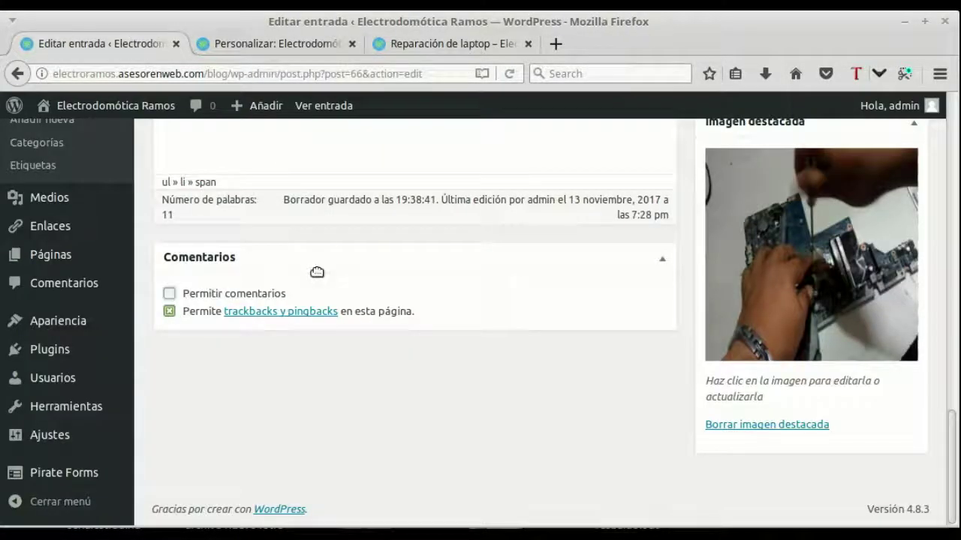
pyautogui.scroll(7, 852, 337)
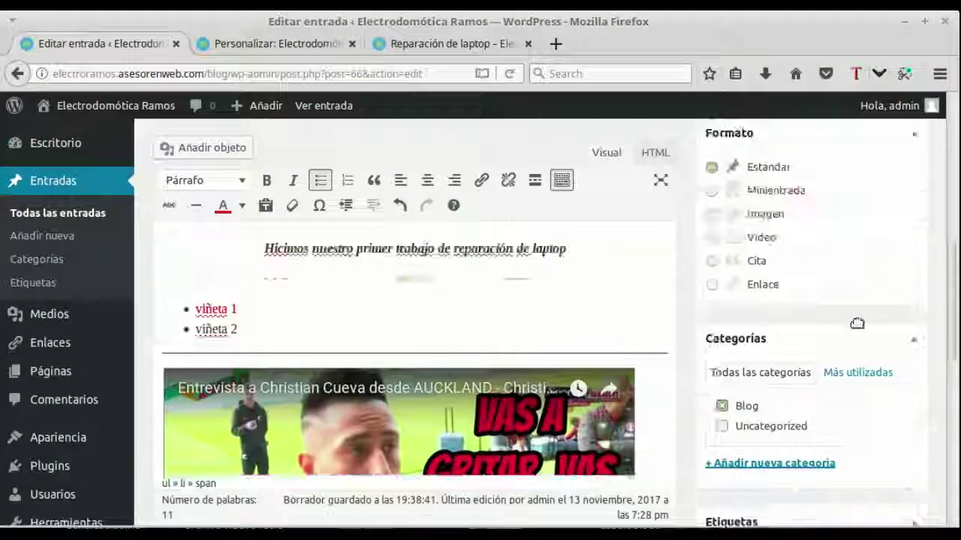
pyautogui.click(885, 195)
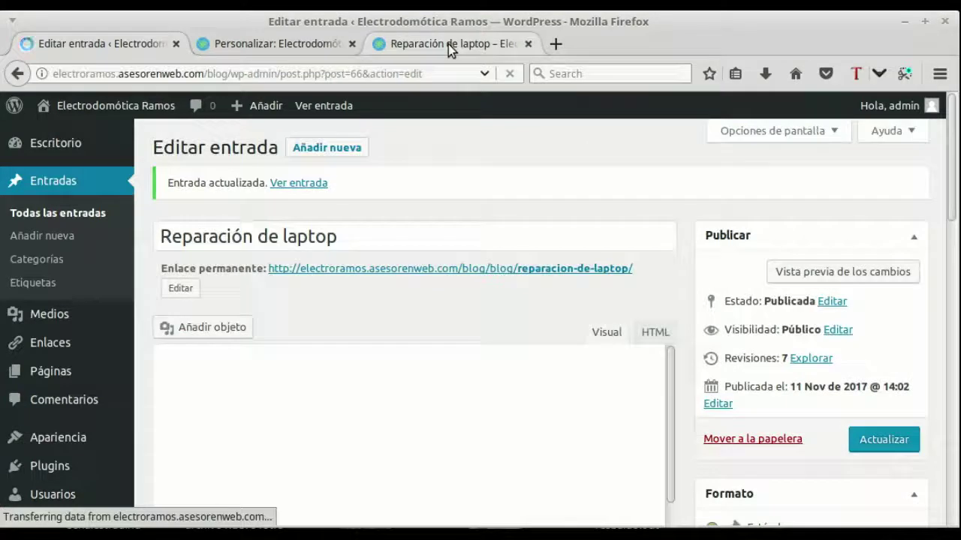
# Reload the published post and check the area below the video for the comment form.
pyautogui.click(449, 44)
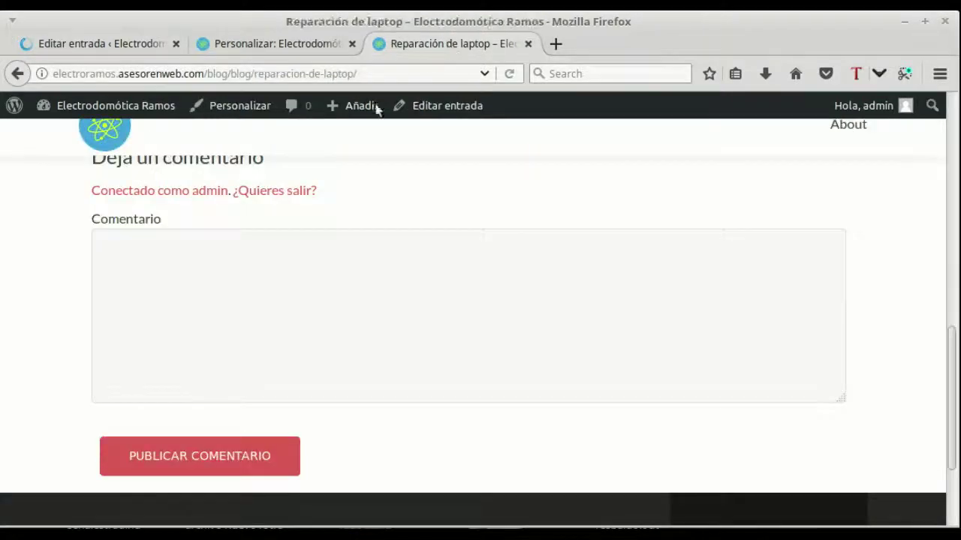
pyautogui.click(508, 75)
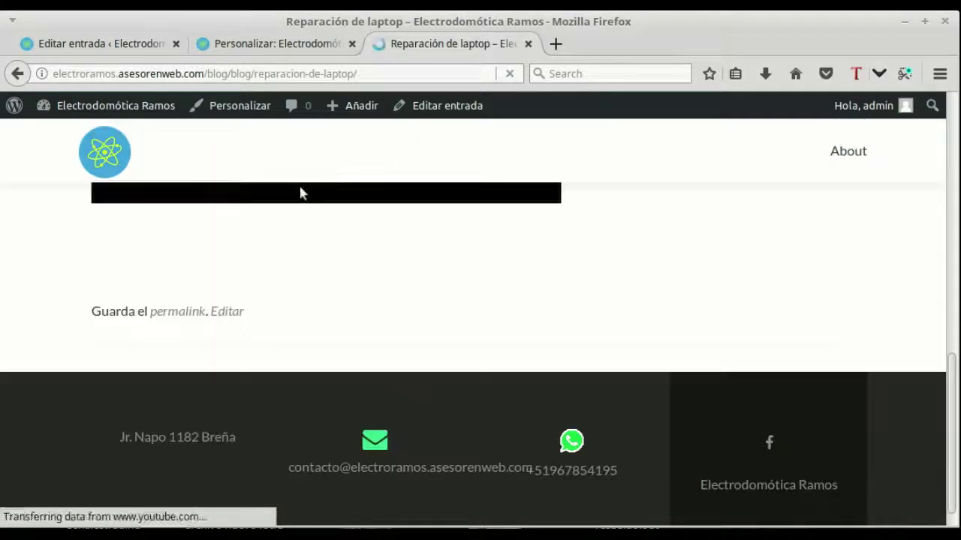
pyautogui.scroll(6, 375, 235)
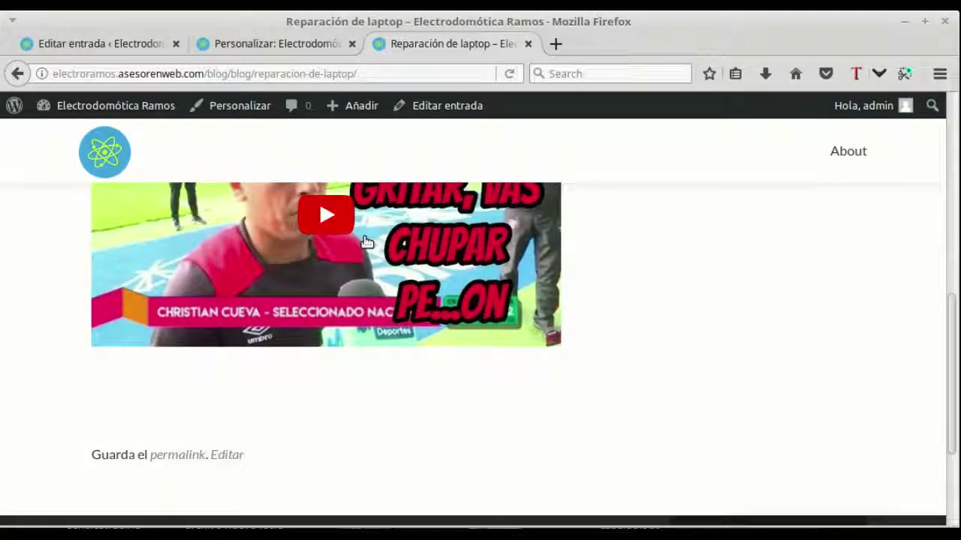
pyautogui.scroll(-3, 376, 230)
pyautogui.scroll(-3, 388, 229)
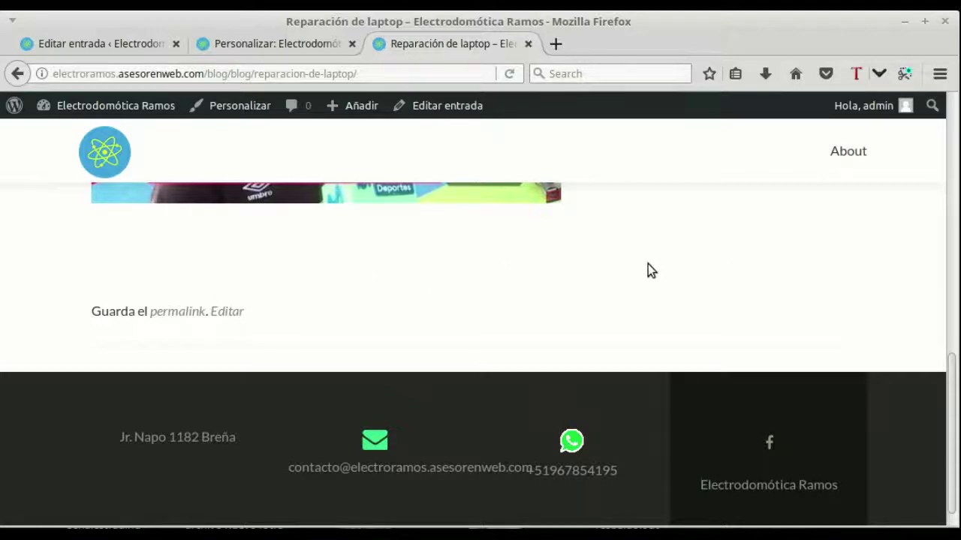
# Return to the post editor and enable Permitir comentarios in the Comentarios box again.
pyautogui.click(132, 44)
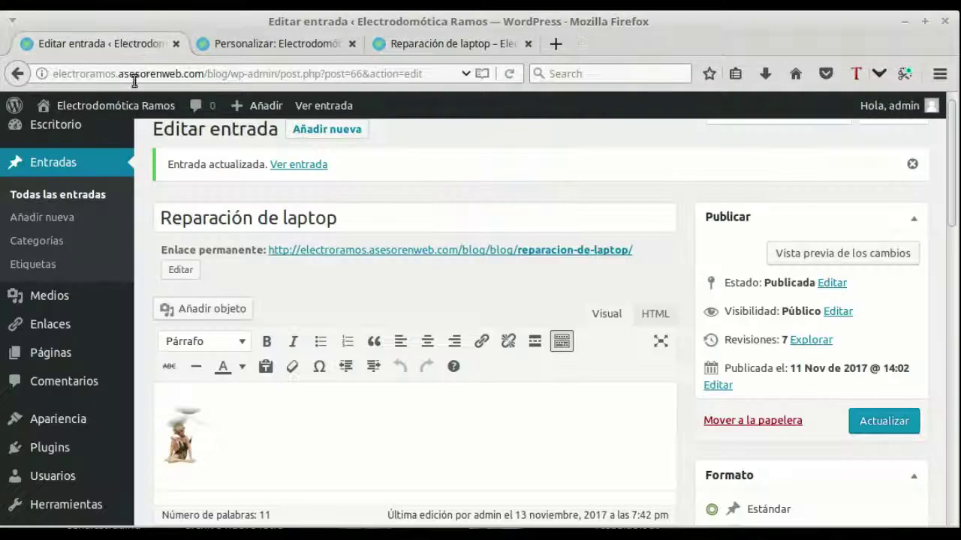
pyautogui.scroll(-10, 386, 296)
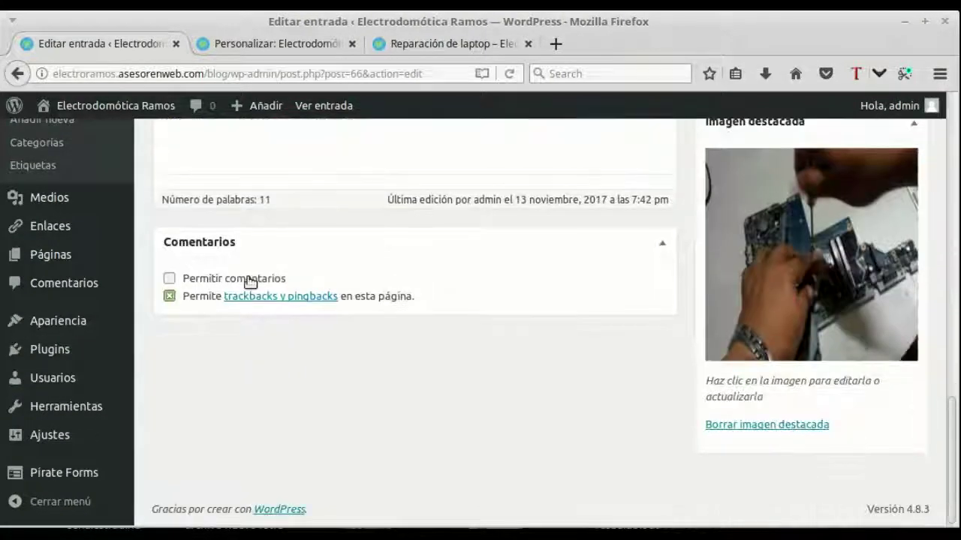
pyautogui.click(169, 278)
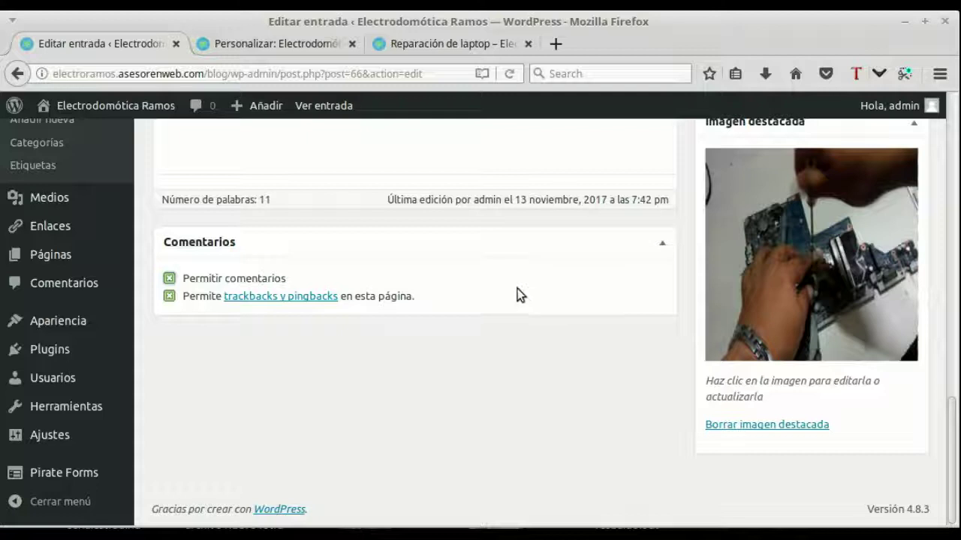
# Open the screen options, review the trackbacks and pingbacks permission below the editor, and disable the first Comentarios box.
pyautogui.scroll(5, 579, 293)
pyautogui.scroll(3, 585, 252)
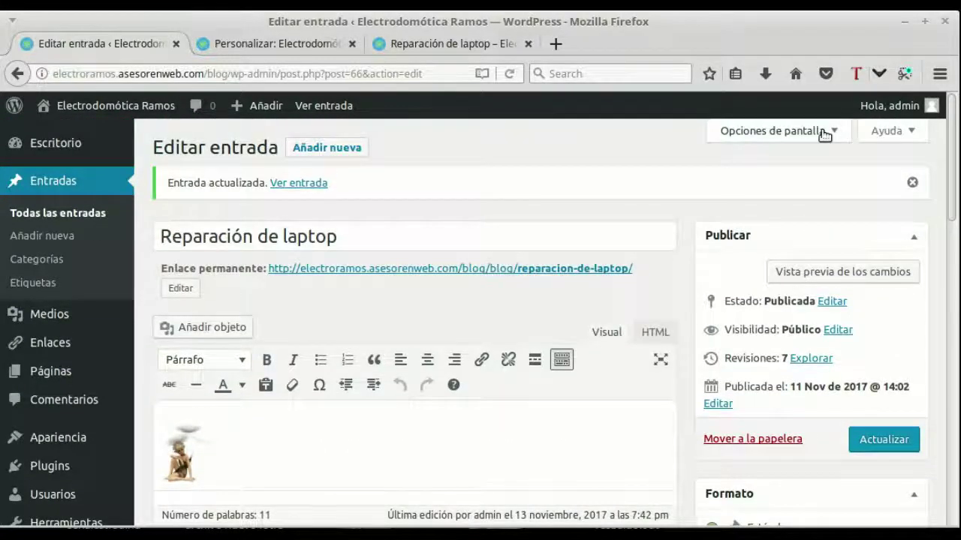
pyautogui.click(792, 131)
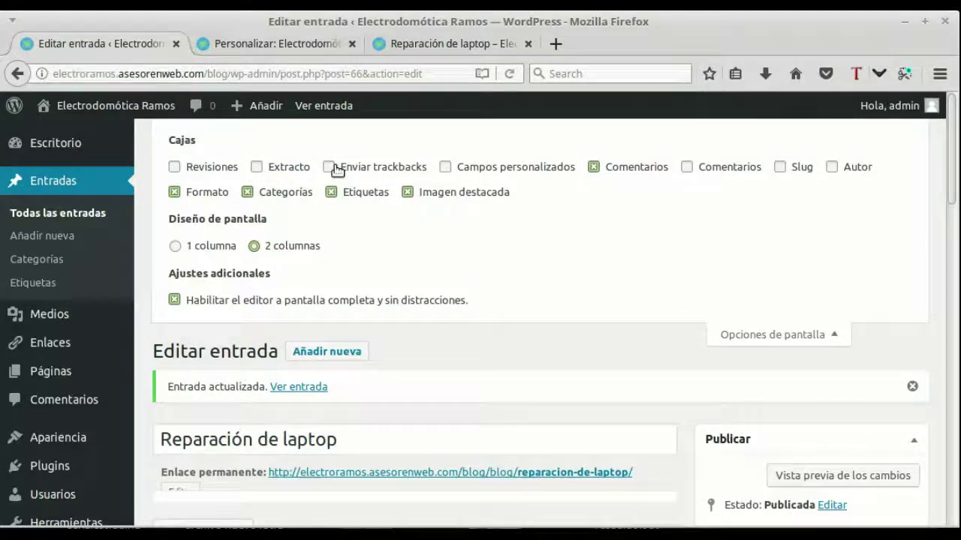
pyautogui.scroll(-10, 571, 203)
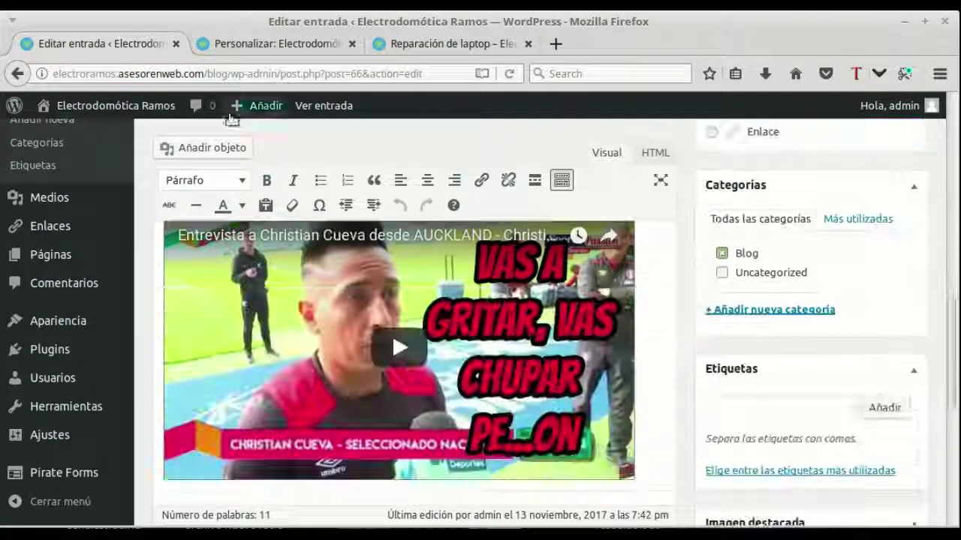
pyautogui.scroll(-2, 369, 340)
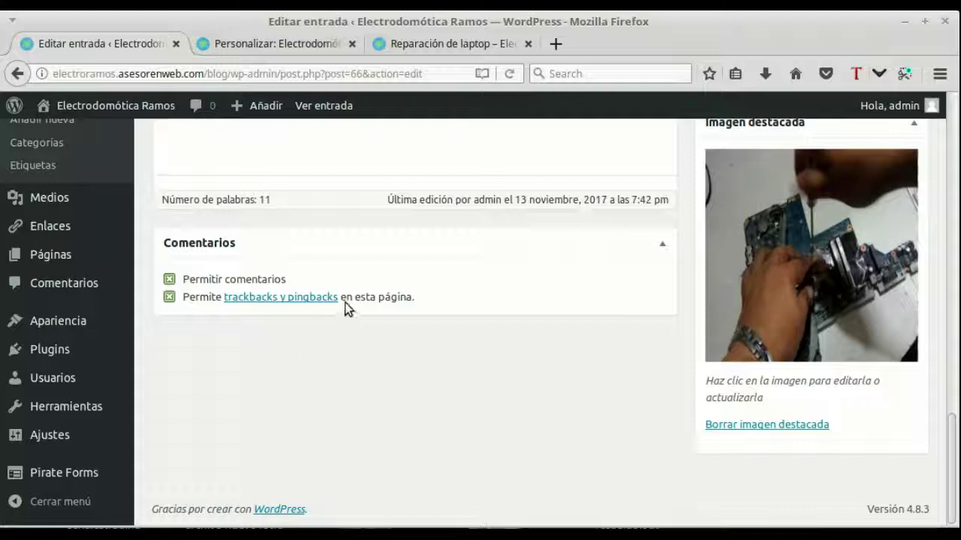
pyautogui.scroll(10, 378, 338)
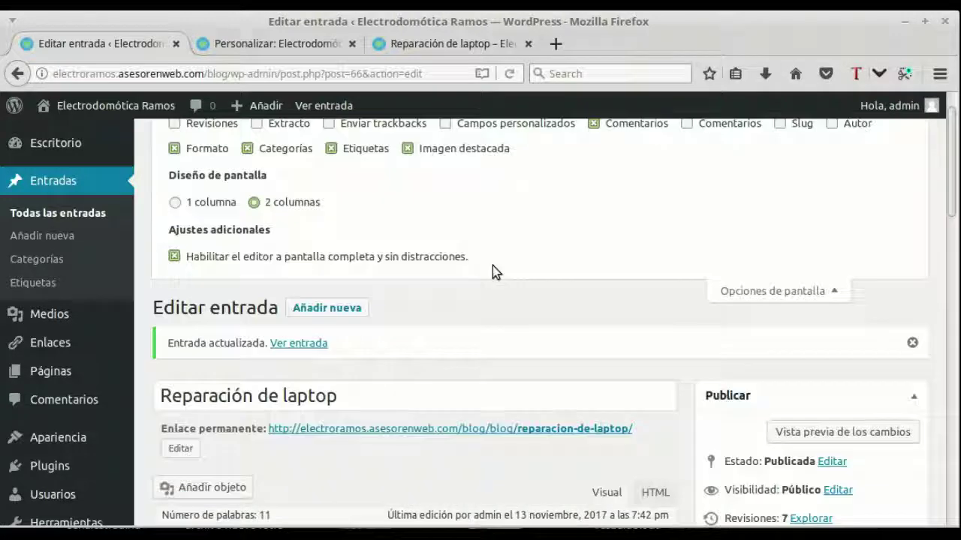
pyautogui.scroll(1, 492, 271)
pyautogui.click(594, 168)
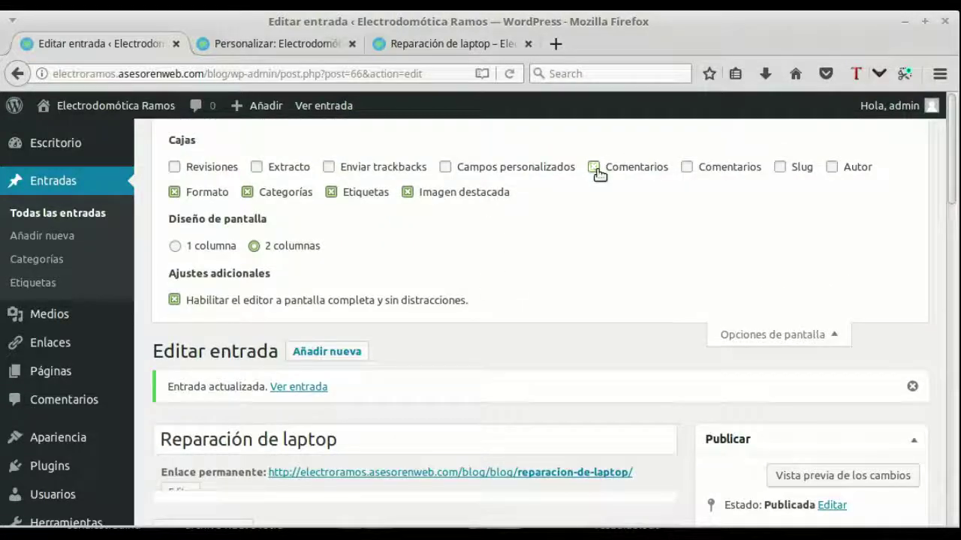
# Enable the second Comentarios box in the screen options and open a new comment form below the editor.
pyautogui.click(686, 167)
pyautogui.scroll(-10, 671, 226)
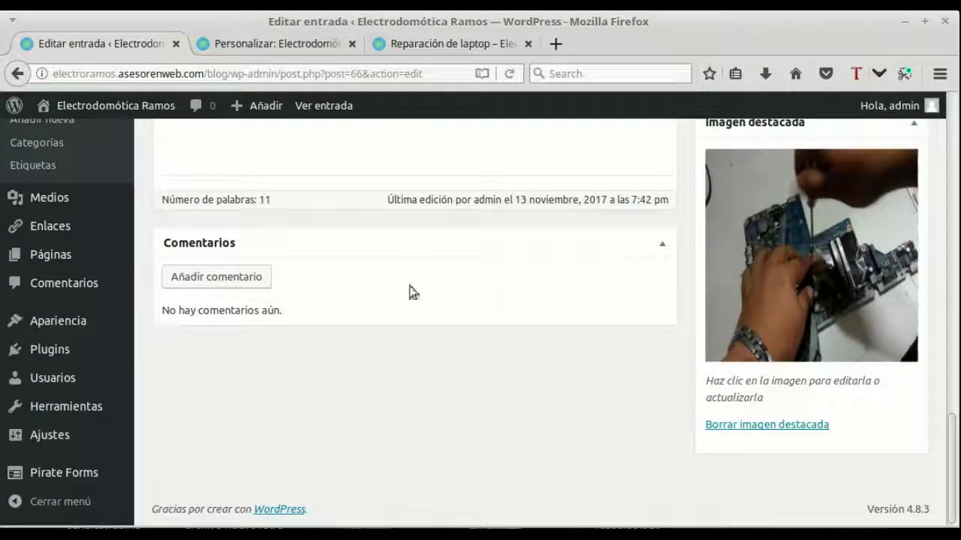
pyautogui.click(234, 279)
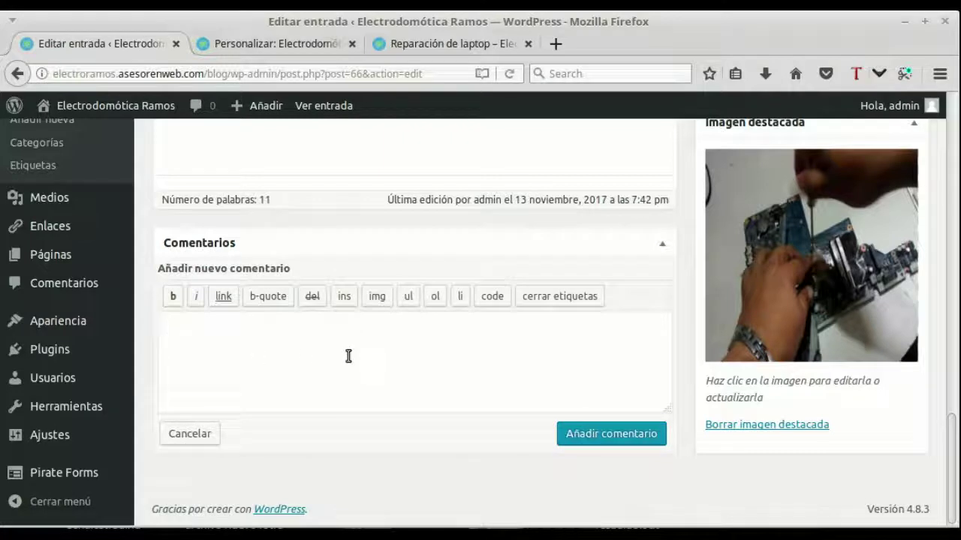
# Add the comment "Comentario del administrador" to the post from the editor's new comment form.
pyautogui.click(247, 45)
pyautogui.click(452, 38)
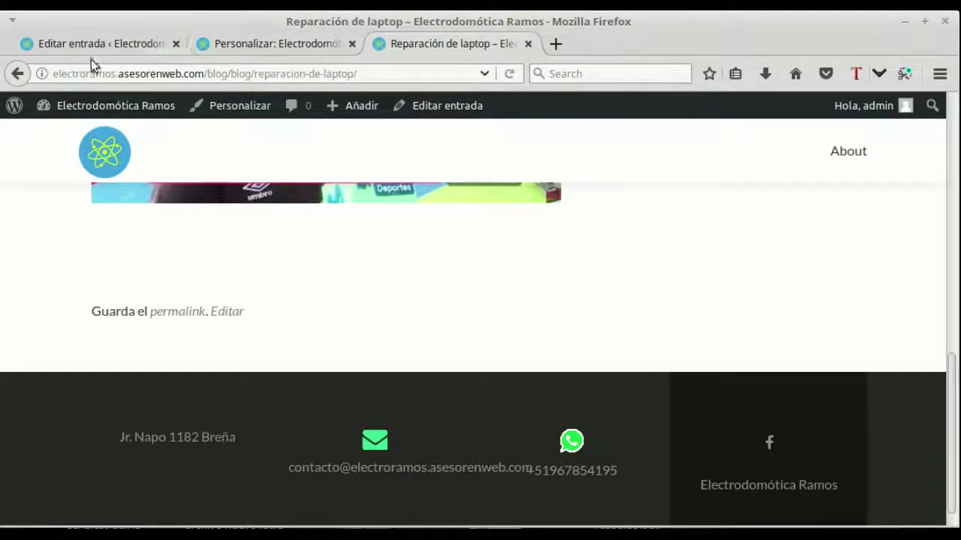
pyautogui.click(117, 48)
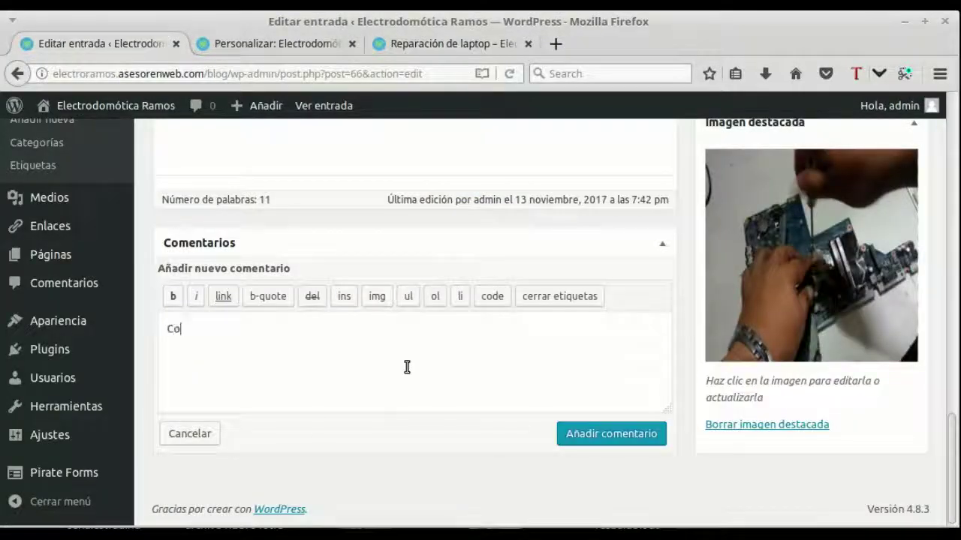
pyautogui.write('del administrador')
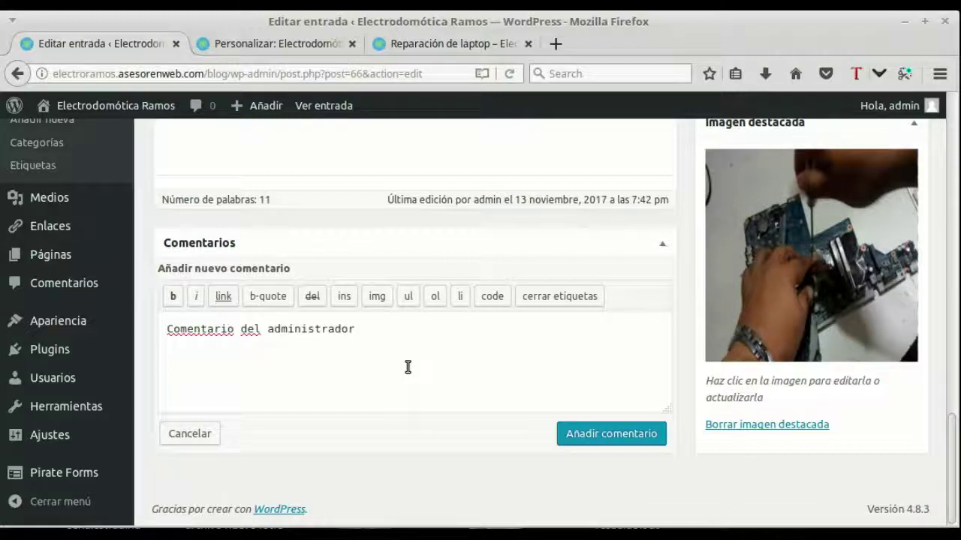
pyautogui.click(601, 440)
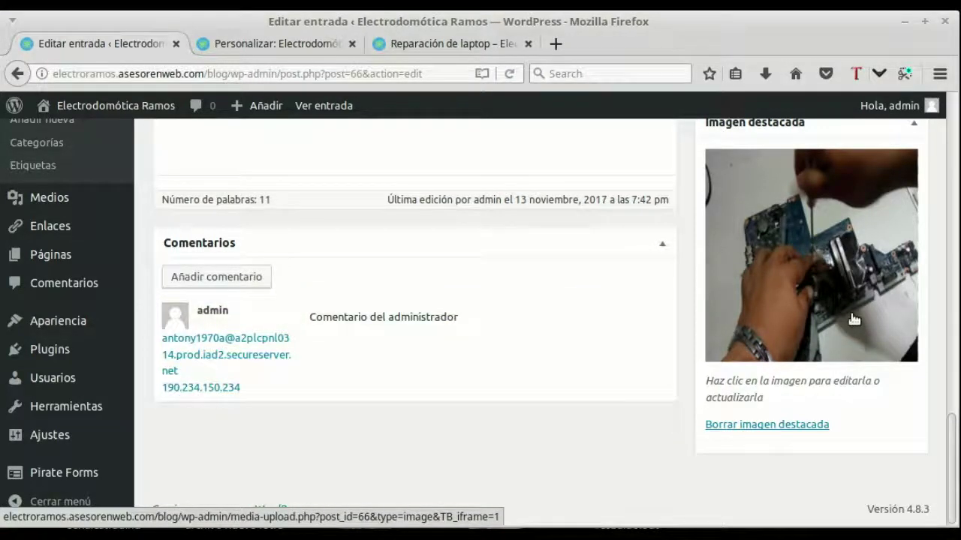
# Update the post, reload its published page and check the comments section below the video.
pyautogui.scroll(10, 852, 330)
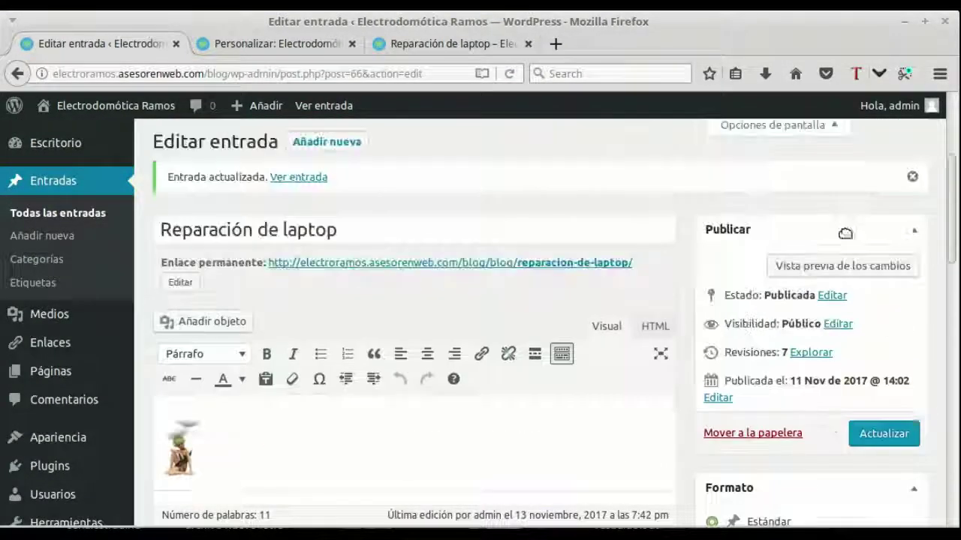
pyautogui.click(885, 434)
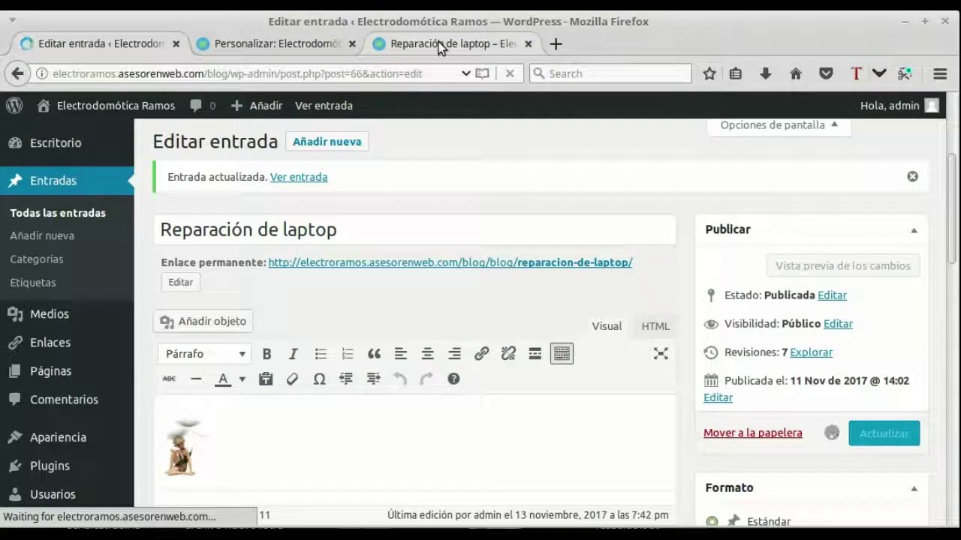
pyautogui.click(440, 45)
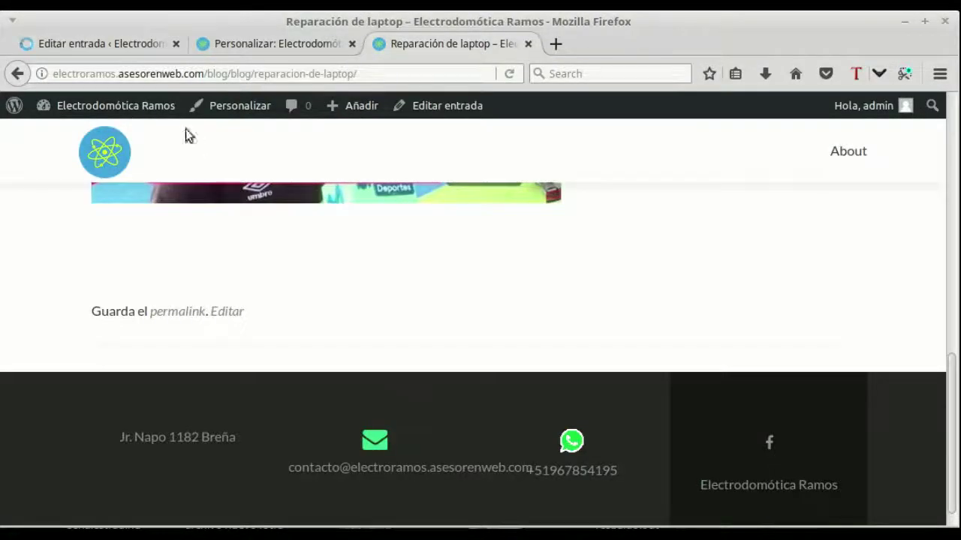
pyautogui.click(511, 74)
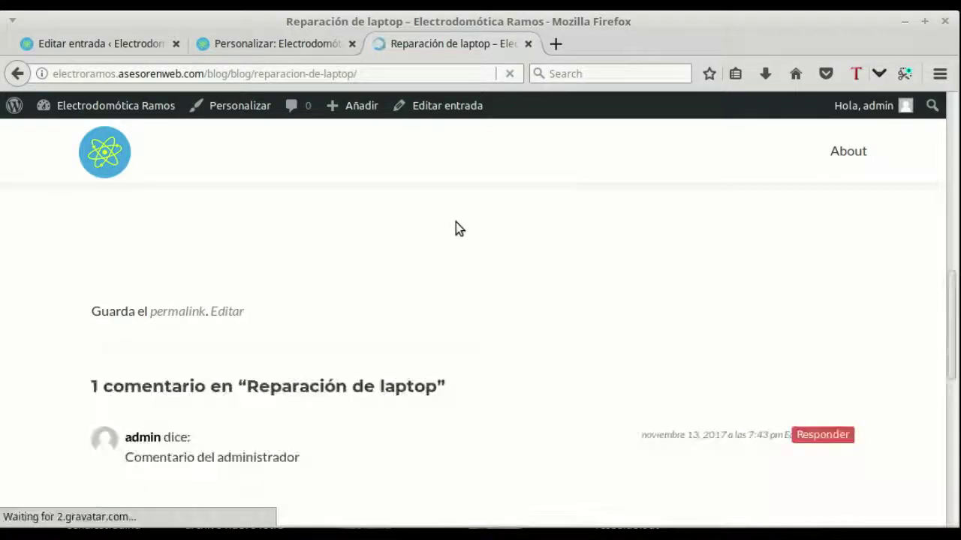
pyautogui.scroll(-3, 322, 374)
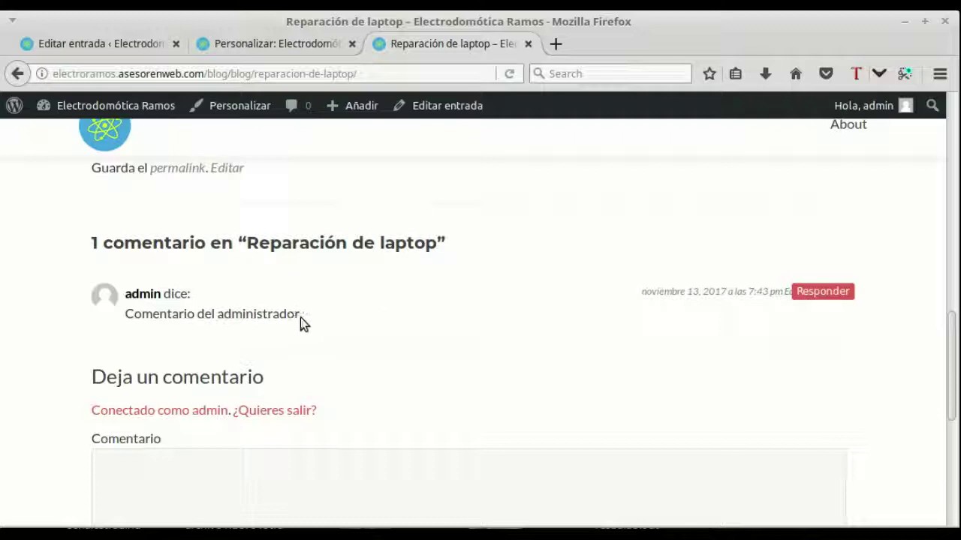
pyautogui.scroll(3, 632, 338)
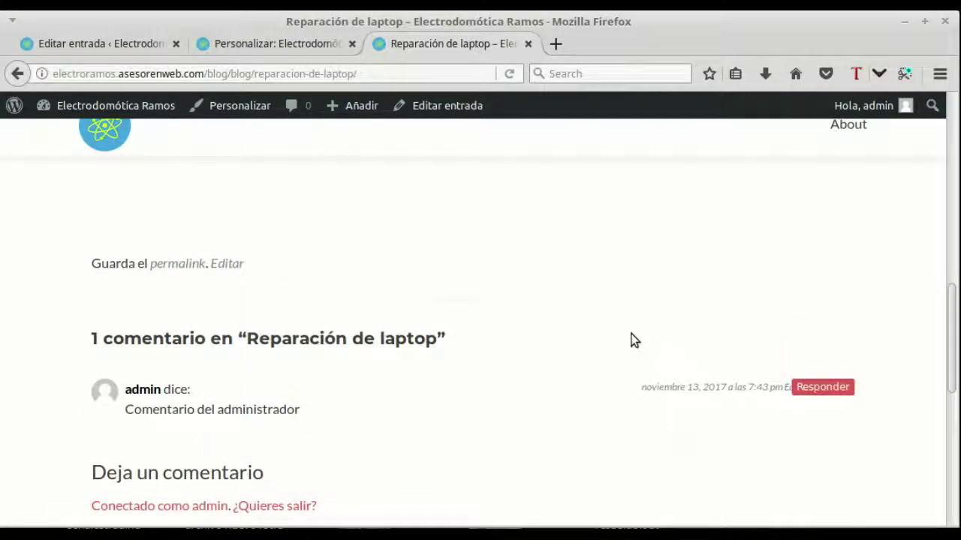
# Return to the post editor and move the administrator's comment to the trash.
pyautogui.click(156, 43)
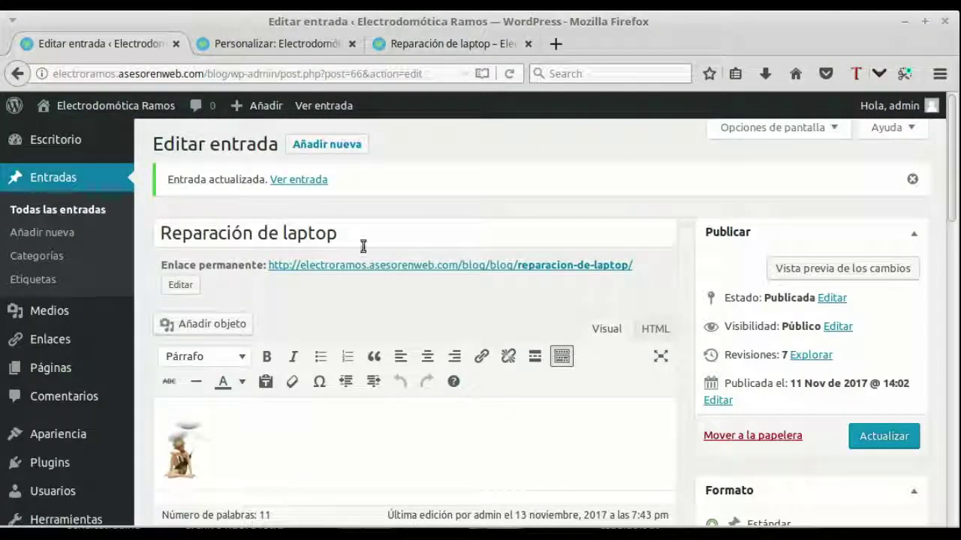
pyautogui.scroll(-5, 402, 338)
pyautogui.scroll(-8, 402, 339)
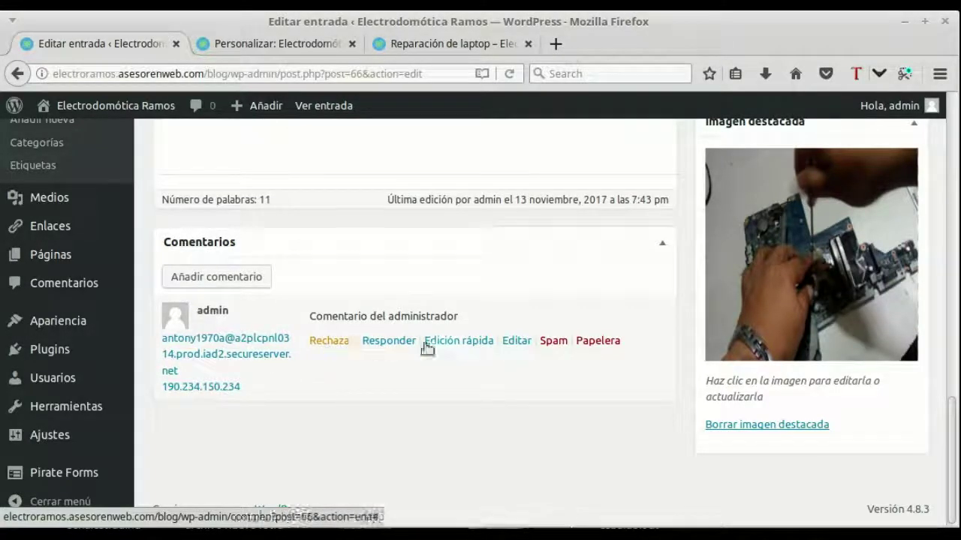
pyautogui.click(607, 346)
# Enable the first Comentarios box in the screen options and review its comment and trackback permissions below the editor.
pyautogui.scroll(1, 586, 317)
pyautogui.scroll(7, 586, 317)
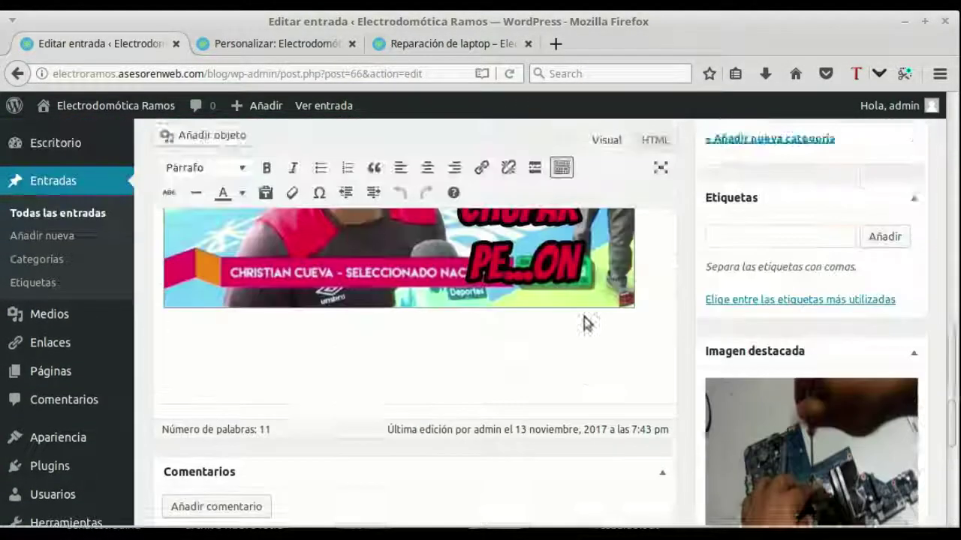
pyautogui.scroll(-4, 571, 282)
pyautogui.scroll(4, 608, 270)
pyautogui.click(780, 131)
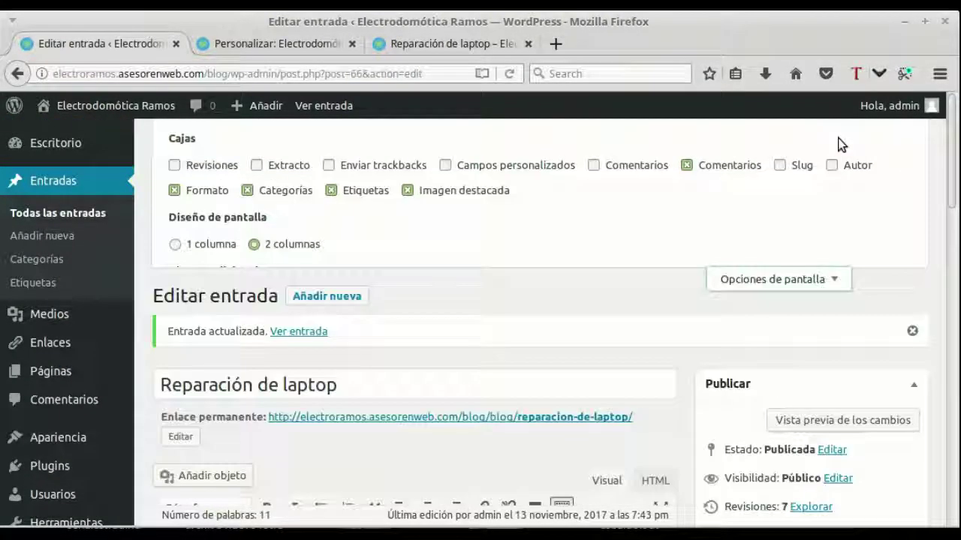
pyautogui.click(593, 167)
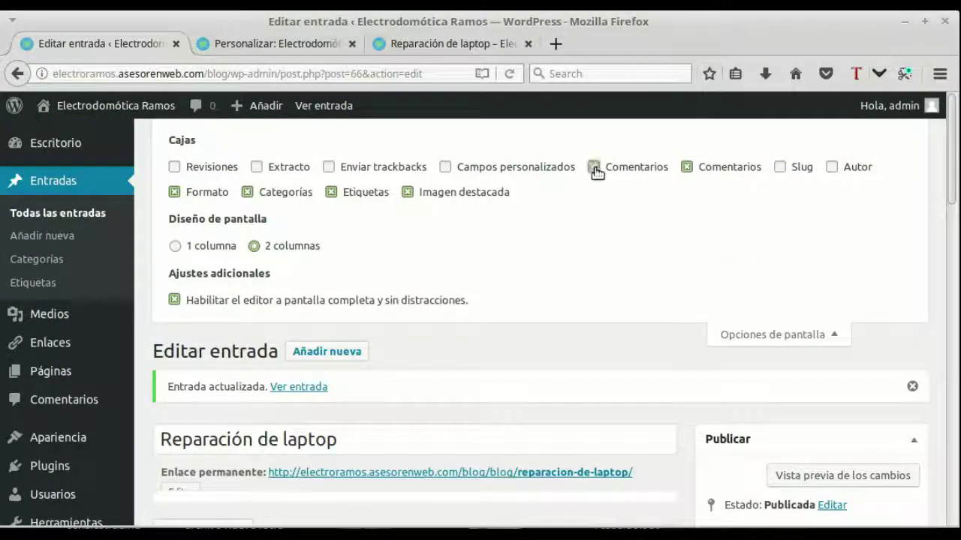
pyautogui.scroll(-9, 577, 242)
pyautogui.scroll(-7, 400, 208)
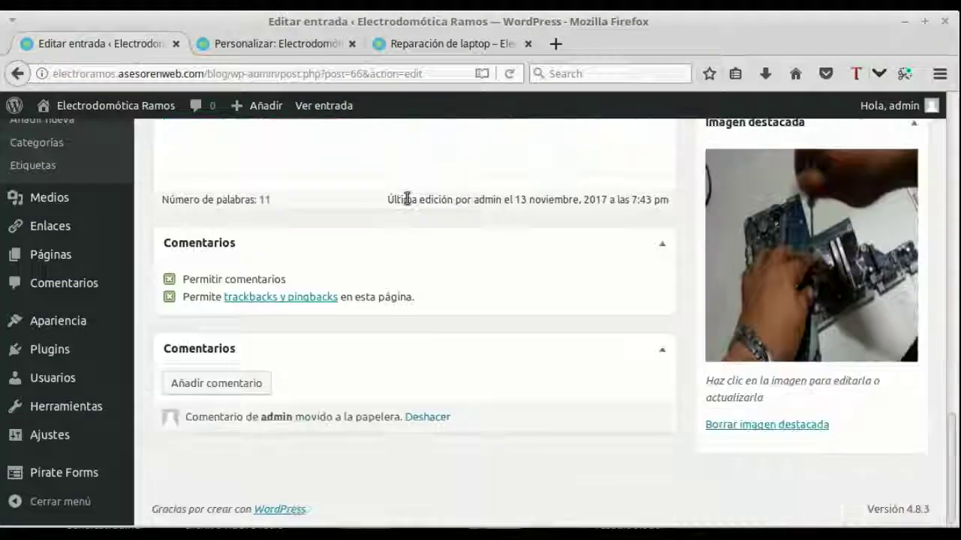
# Replace the second Comentarios box with the Slug box in the screen options and compare the slug field with the permalink.
pyautogui.scroll(15, 407, 197)
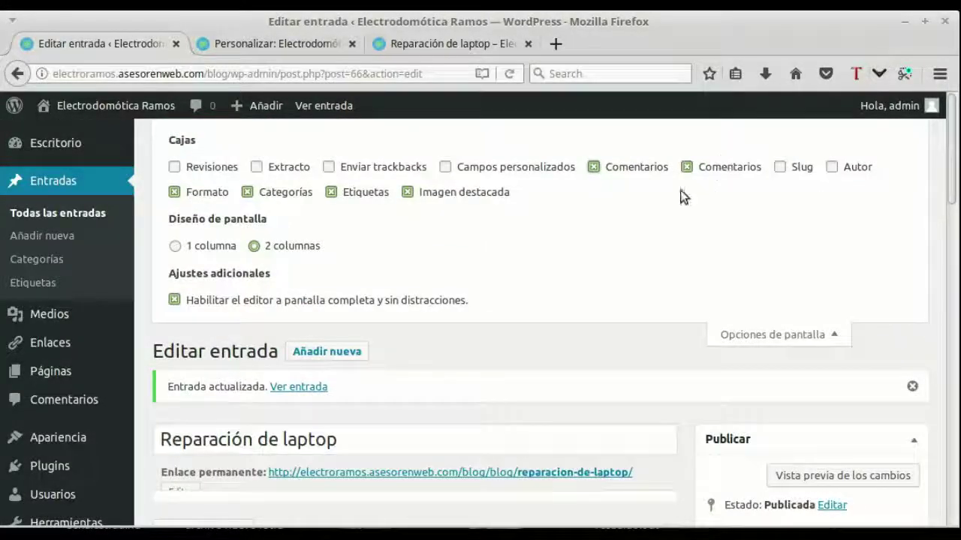
pyautogui.click(780, 169)
pyautogui.scroll(-6, 472, 297)
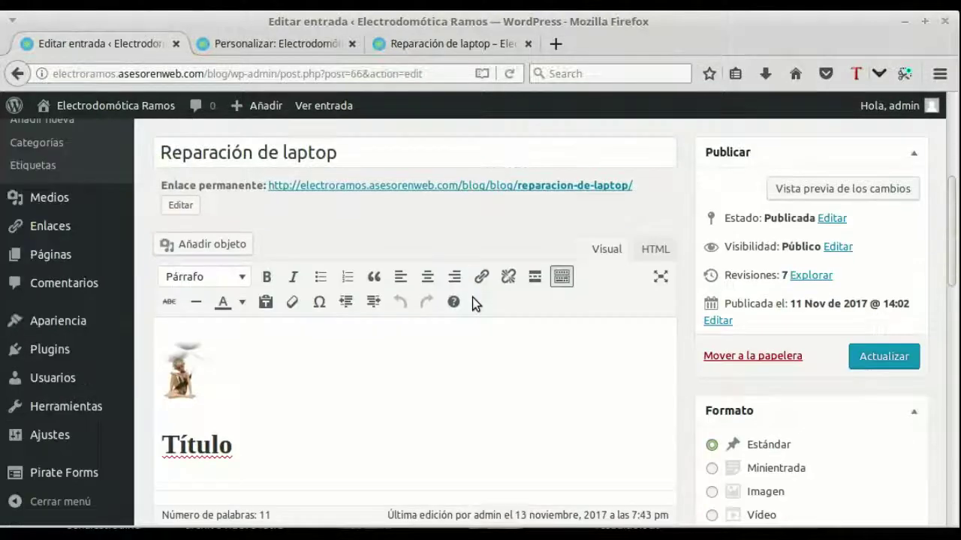
pyautogui.scroll(3, 481, 293)
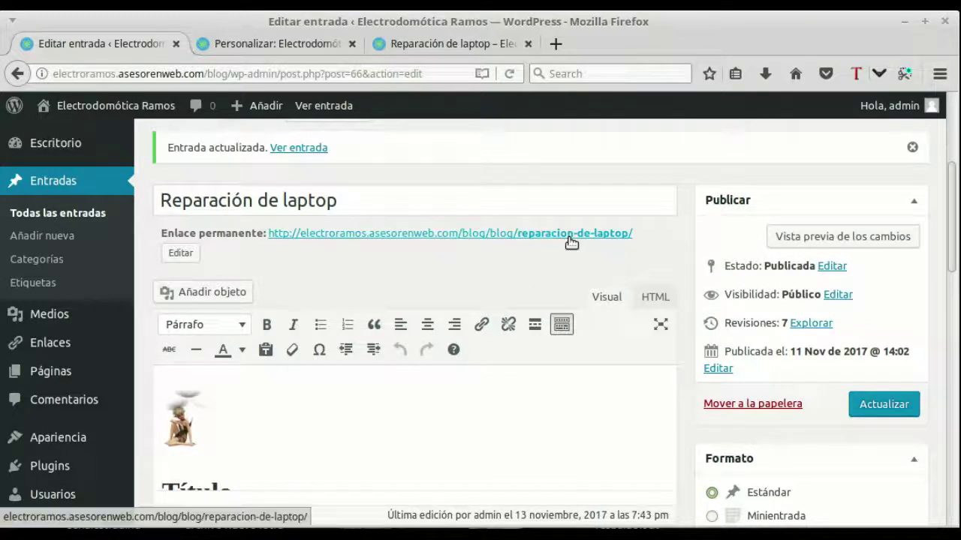
pyautogui.scroll(-3, 404, 324)
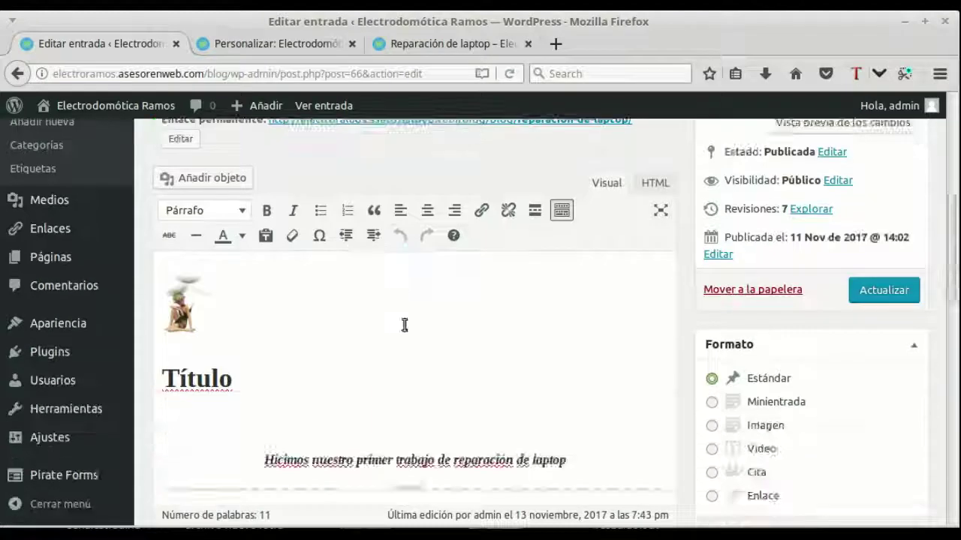
pyautogui.scroll(-10, 404, 324)
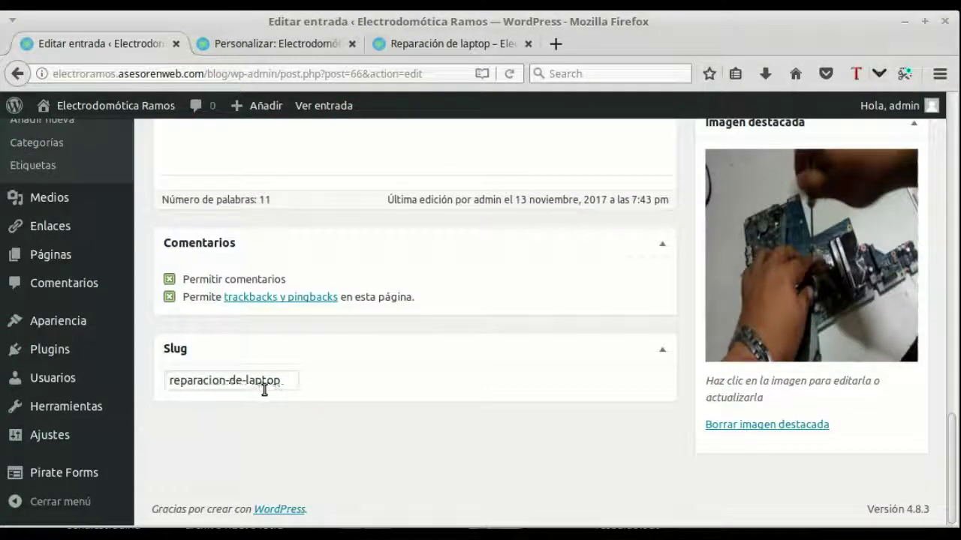
pyautogui.moveTo(283, 381); pyautogui.dragTo(177, 381)
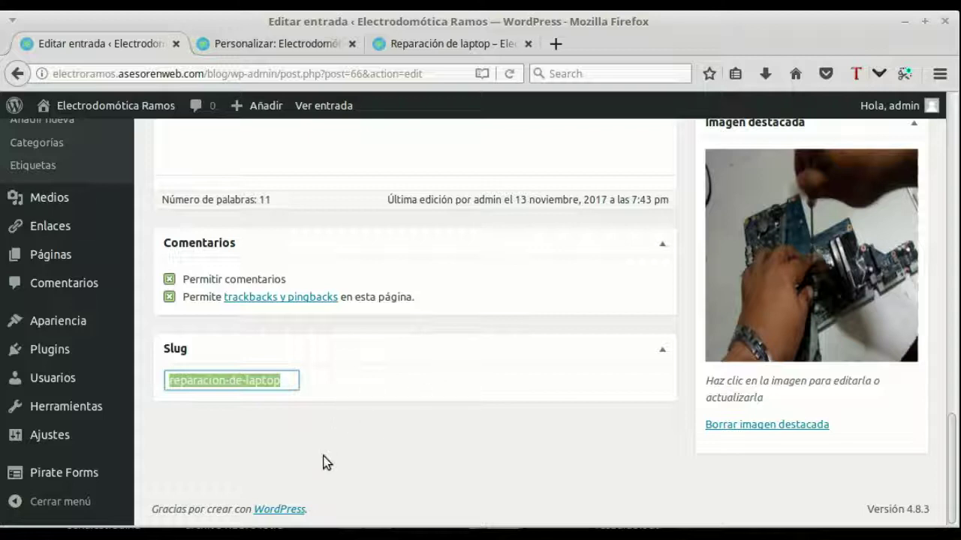
pyautogui.click(290, 386)
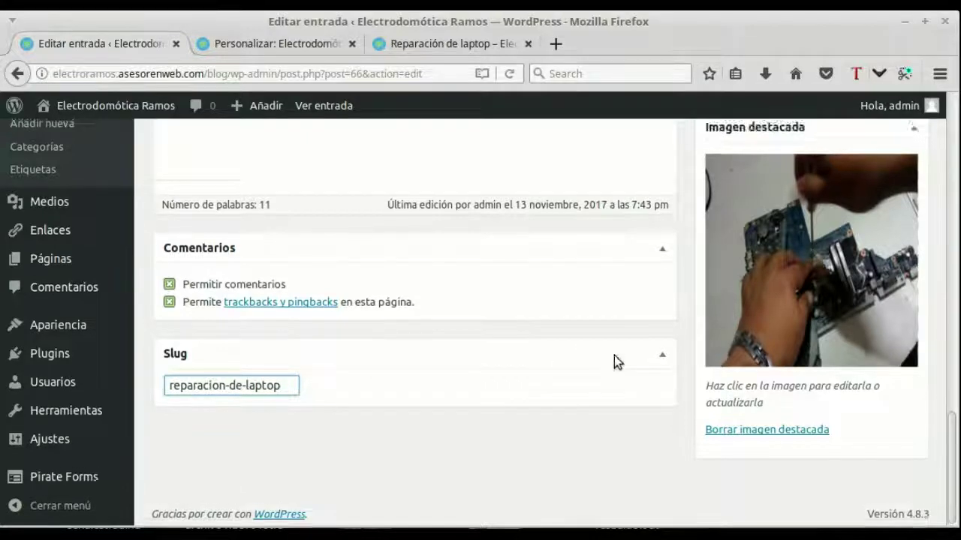
# Disable the Slug box in the screen options, show the Autor box to review the author selector, and hide it again.
pyautogui.scroll(10, 614, 357)
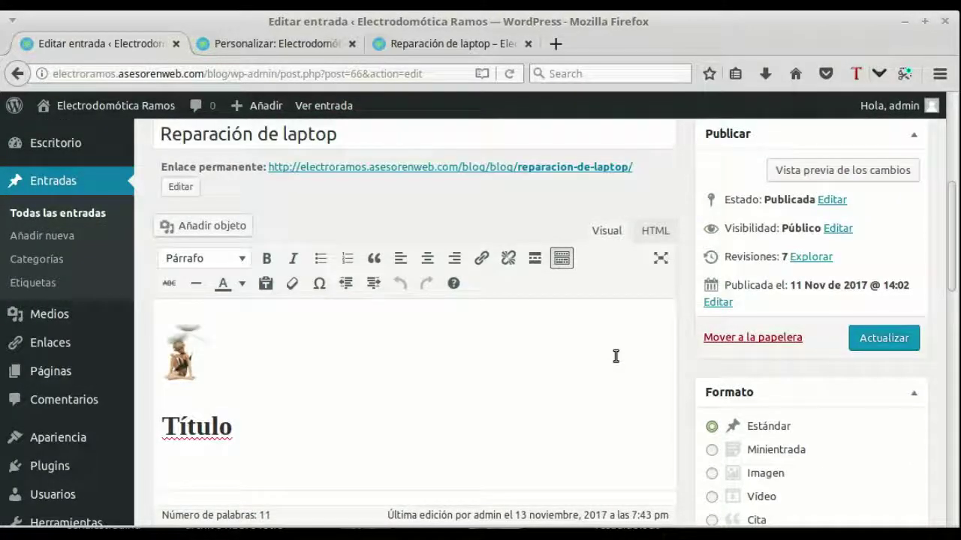
pyautogui.scroll(7, 614, 357)
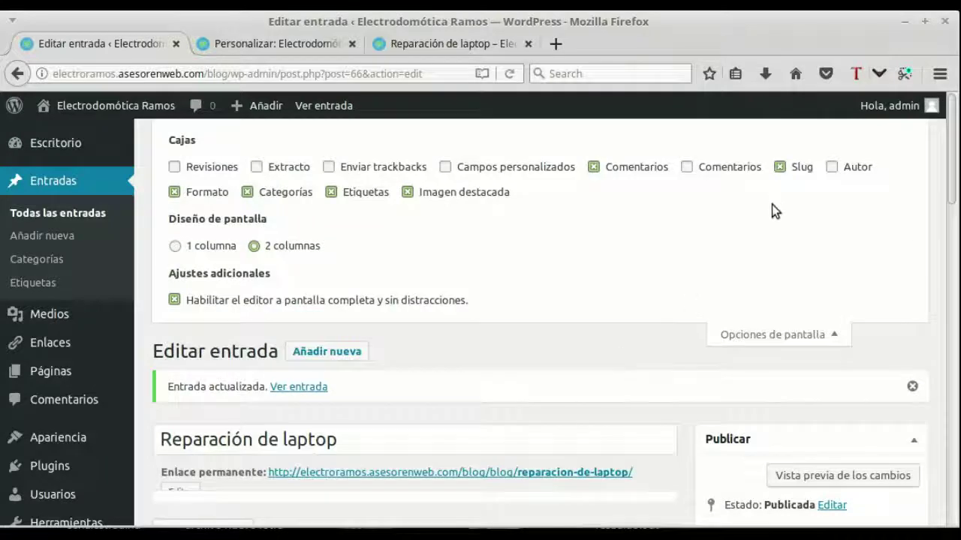
pyautogui.click(779, 167)
pyautogui.click(829, 169)
pyautogui.scroll(-15, 443, 285)
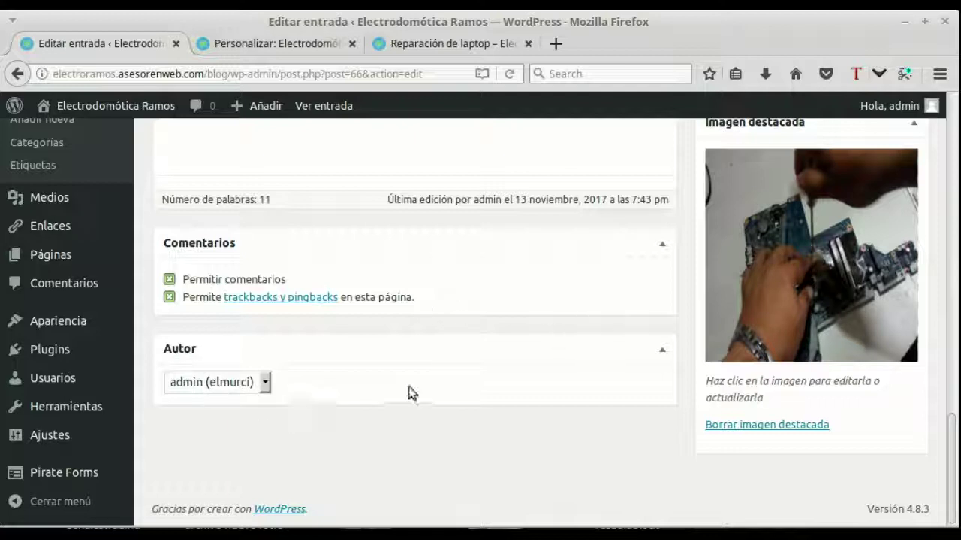
pyautogui.scroll(15, 262, 364)
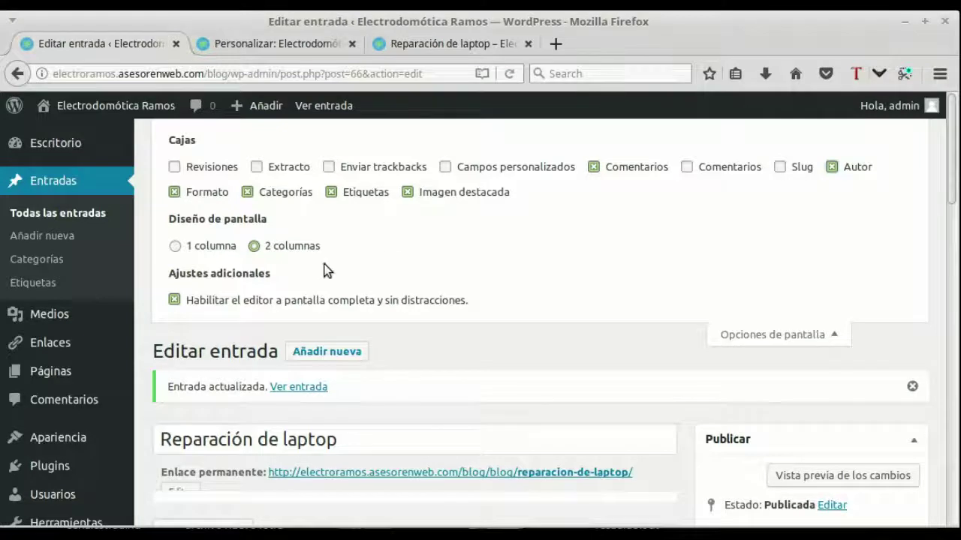
pyautogui.click(832, 167)
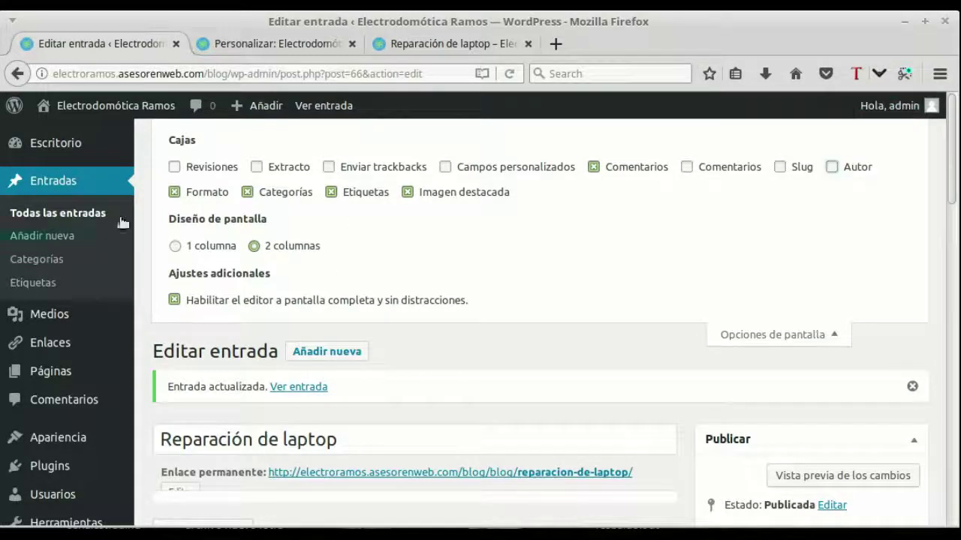
# Set the post format to Minientrada and update the post.
pyautogui.scroll(-8, 786, 298)
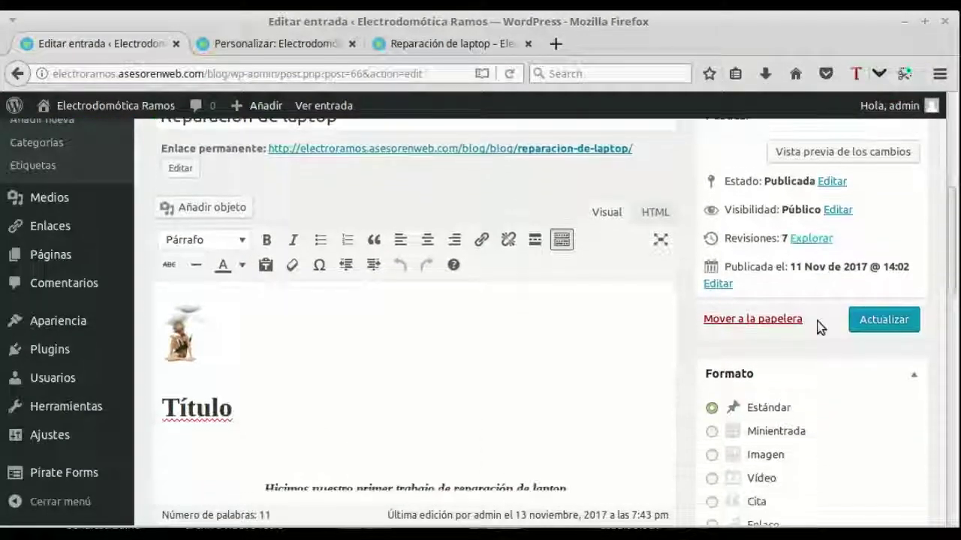
pyautogui.scroll(-2, 814, 368)
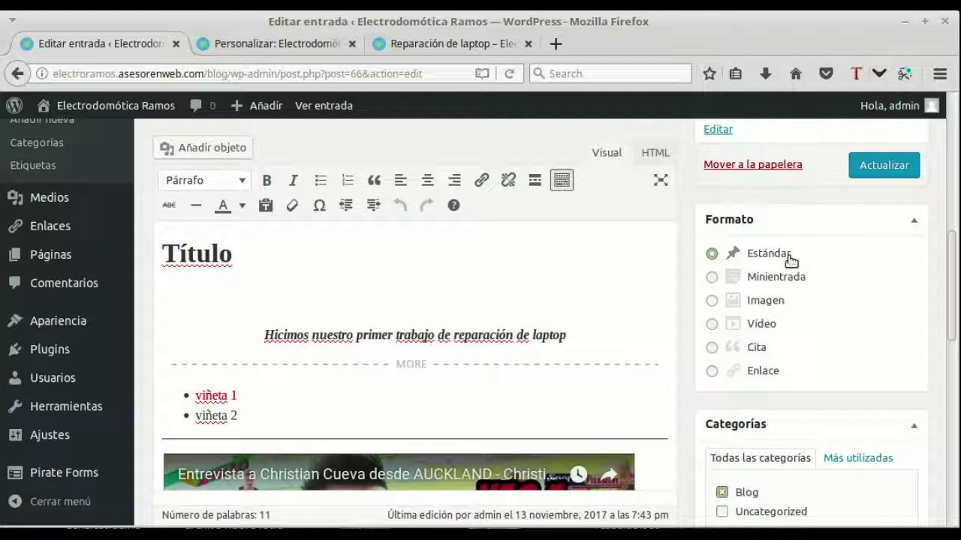
pyautogui.click(712, 277)
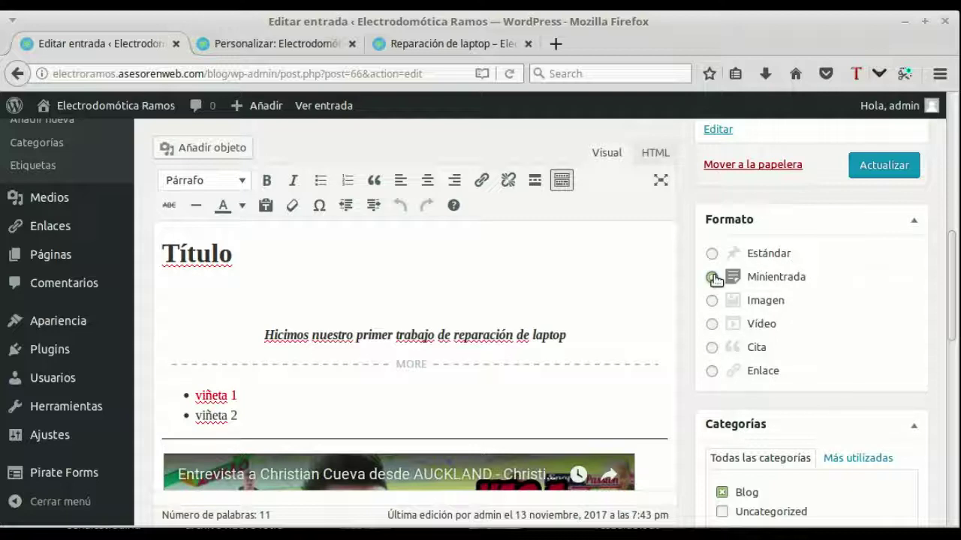
pyautogui.click(885, 165)
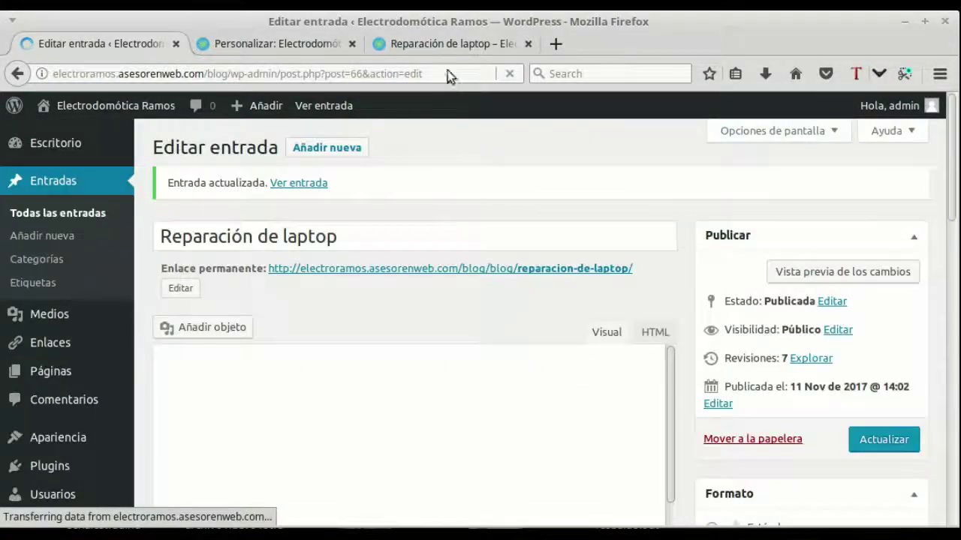
# Reload the published post and examine how the page looks with the Minientrada format.
pyautogui.click(455, 46)
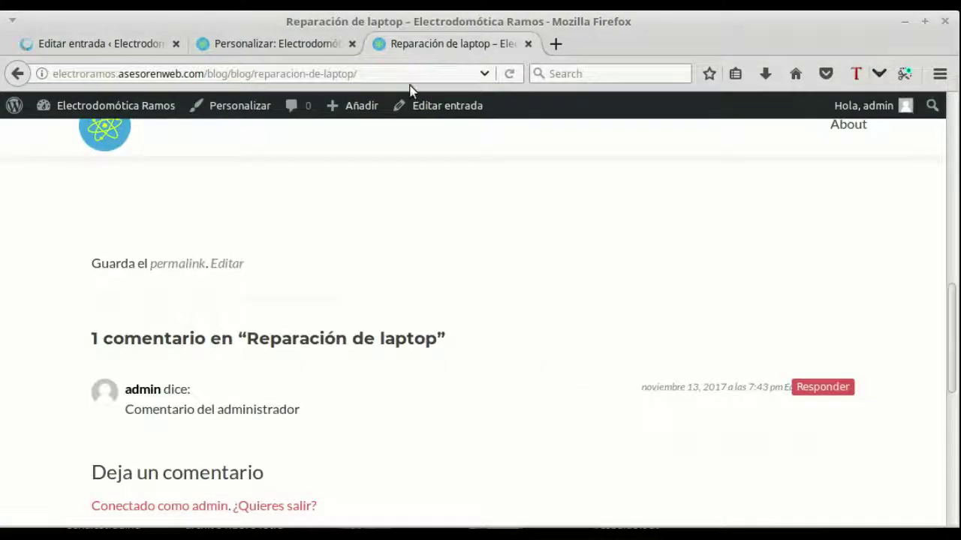
pyautogui.click(509, 73)
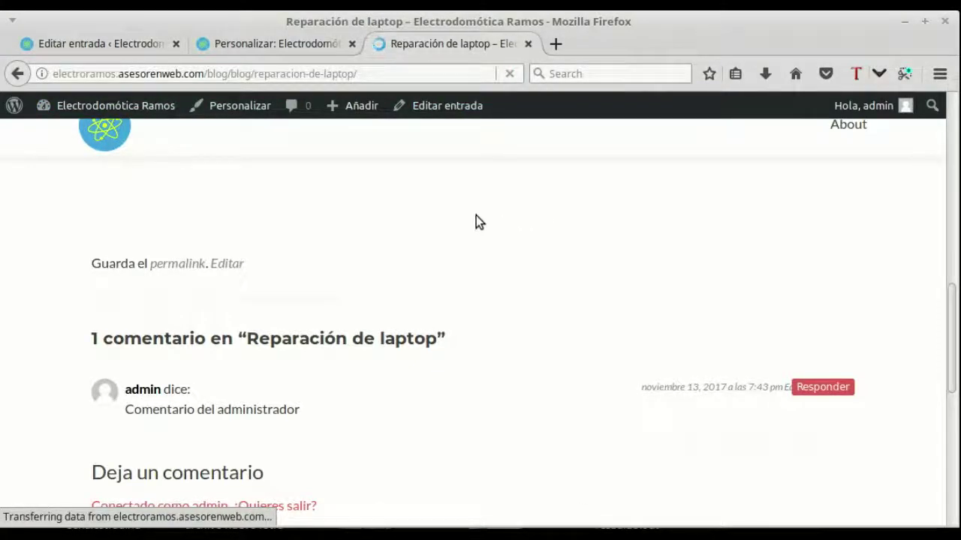
pyautogui.scroll(-2, 263, 267)
pyautogui.scroll(10, 281, 262)
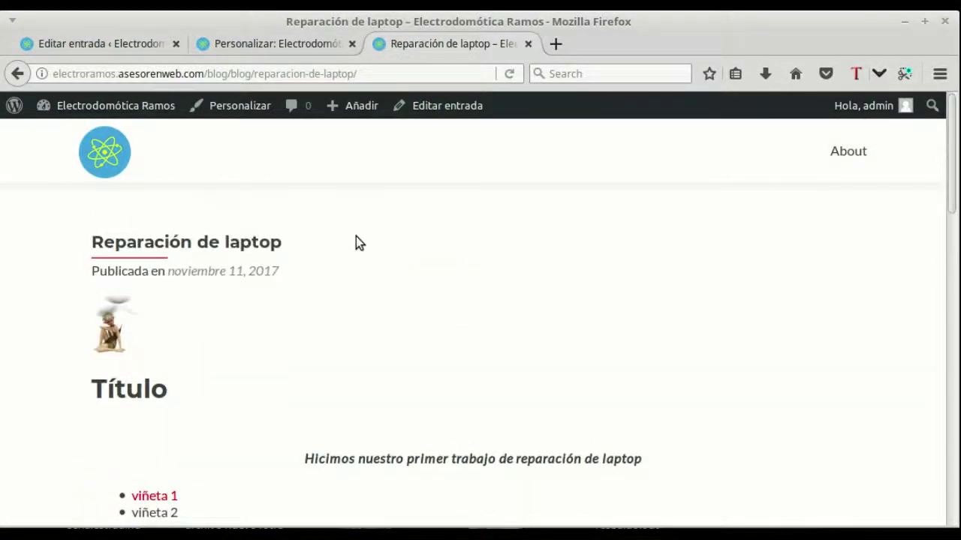
# Return to the post editor, set the post format back to Estándar, and update the post.
pyautogui.scroll(-5, 356, 242)
pyautogui.click(109, 44)
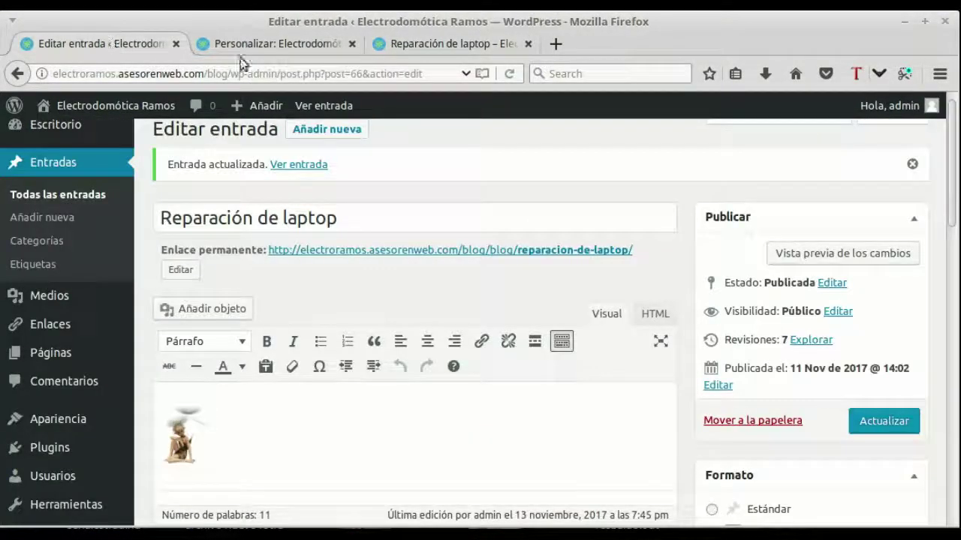
pyautogui.scroll(-4, 807, 319)
pyautogui.scroll(-2, 802, 316)
pyautogui.click(711, 271)
pyautogui.click(885, 185)
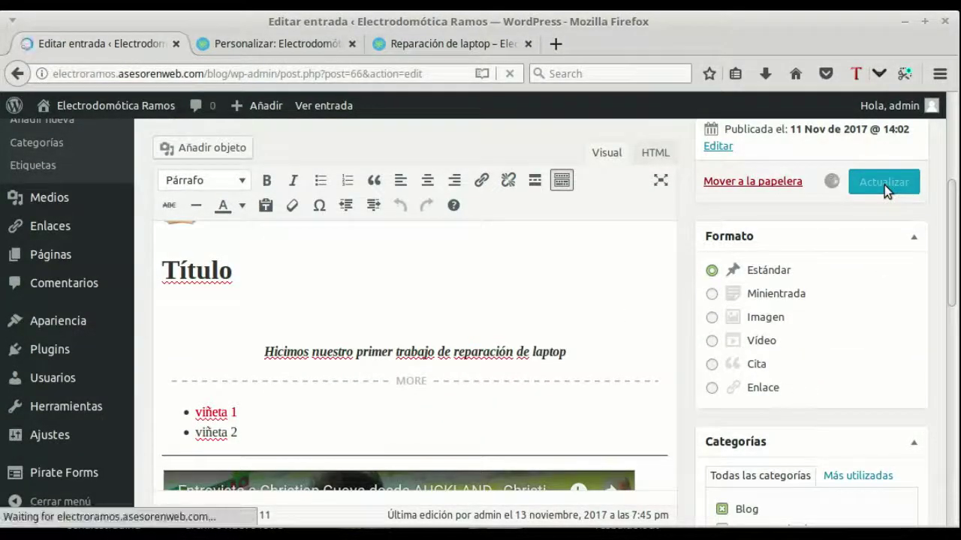
pyautogui.scroll(-2, 800, 382)
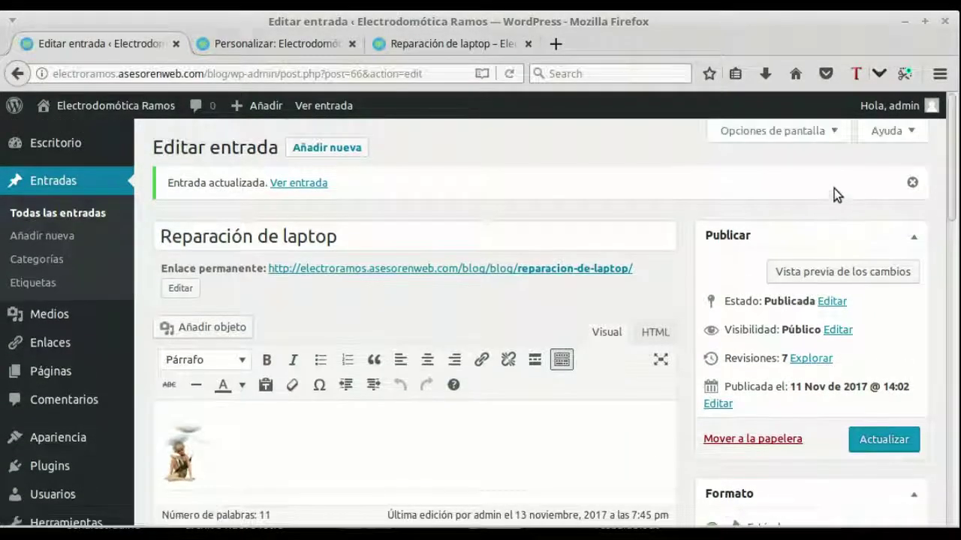
# Show the screen options and review the Categorías box of the post.
pyautogui.click(832, 133)
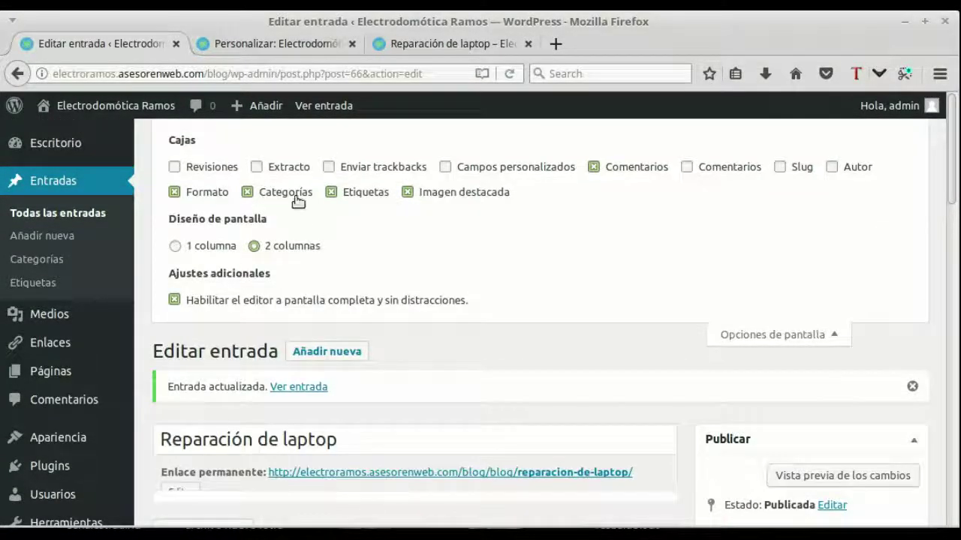
pyautogui.scroll(-8, 768, 300)
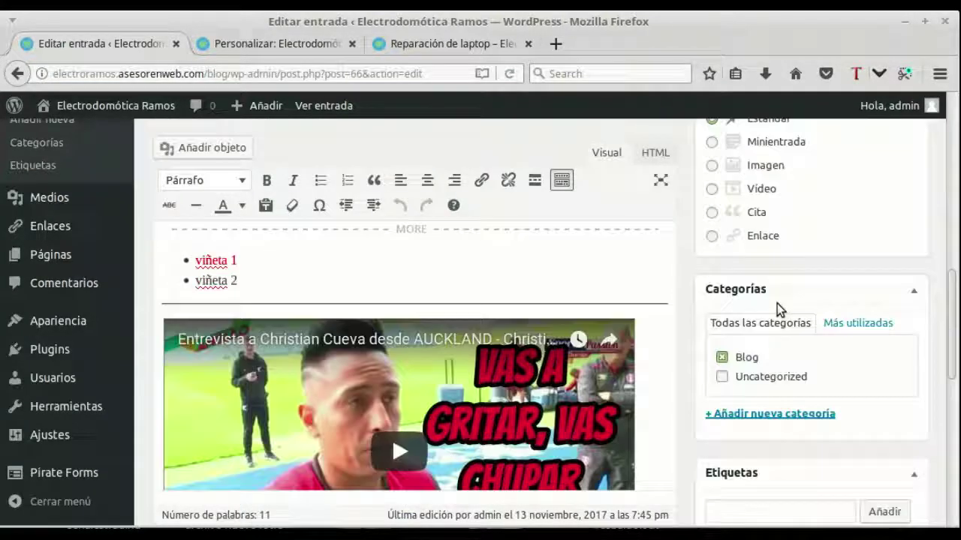
pyautogui.scroll(-1, 776, 298)
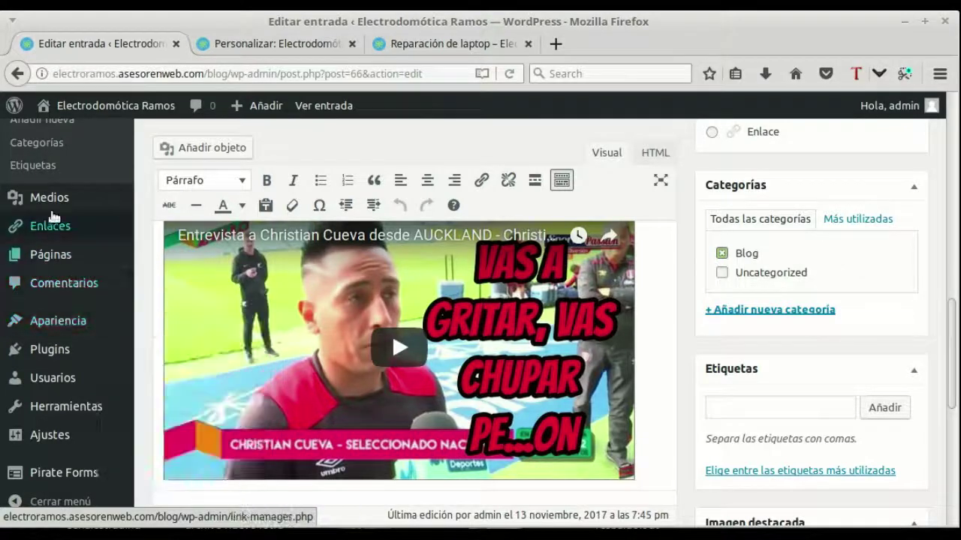
# Open the Categorías management page in a new browser tab, review it, and close that tab.
pyautogui.scroll(4, 45, 195)
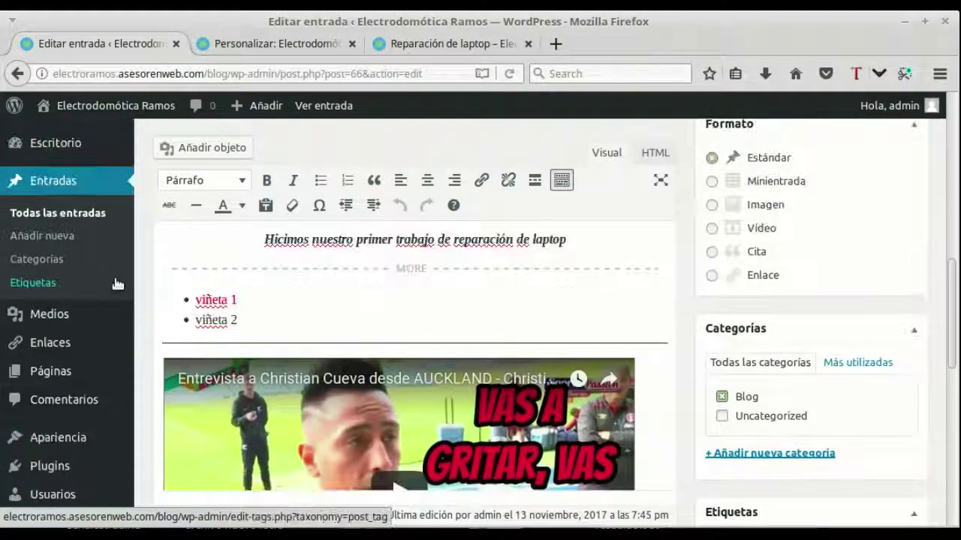
pyautogui.rightClick(37, 261)
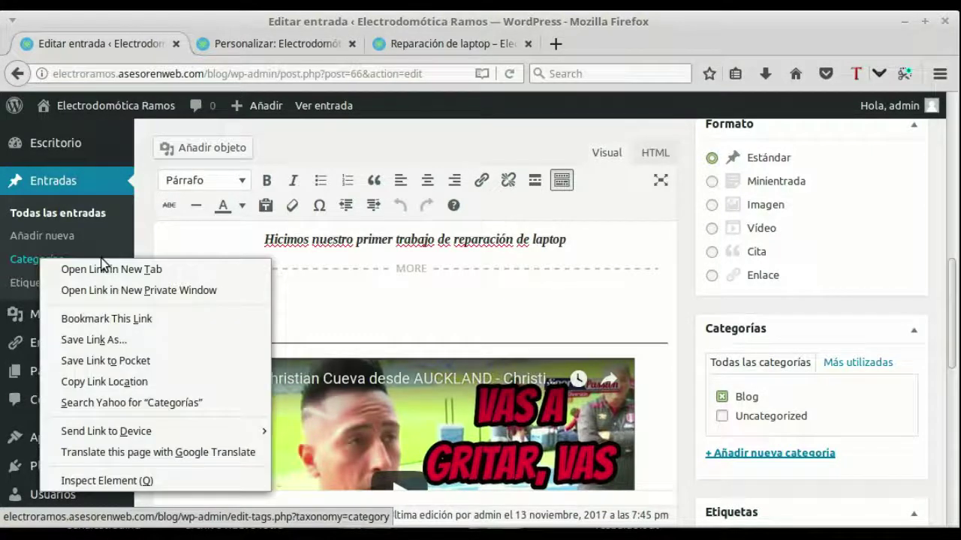
pyautogui.click(107, 266)
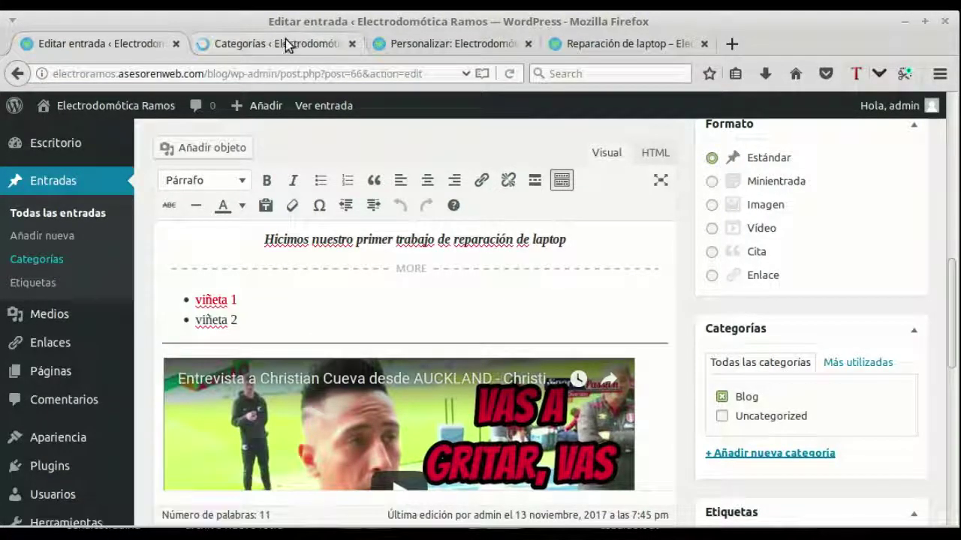
pyautogui.click(289, 44)
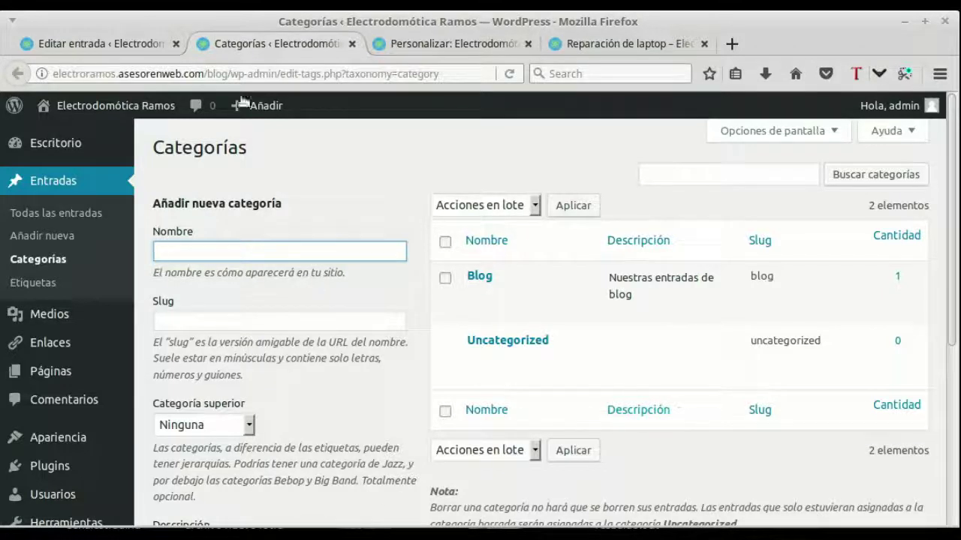
pyautogui.click(352, 44)
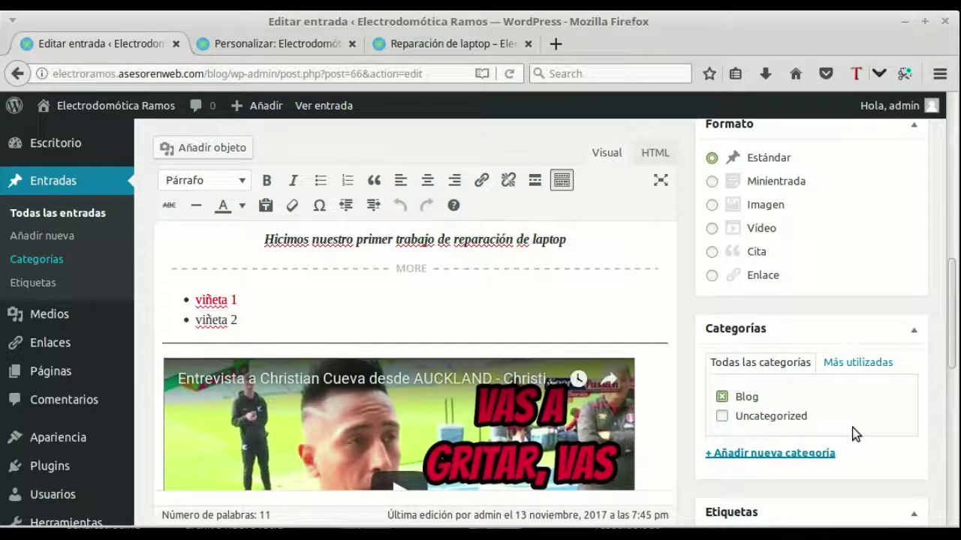
# Add the tags "laptops" and "informáticas" to the post.
pyautogui.scroll(-4, 839, 391)
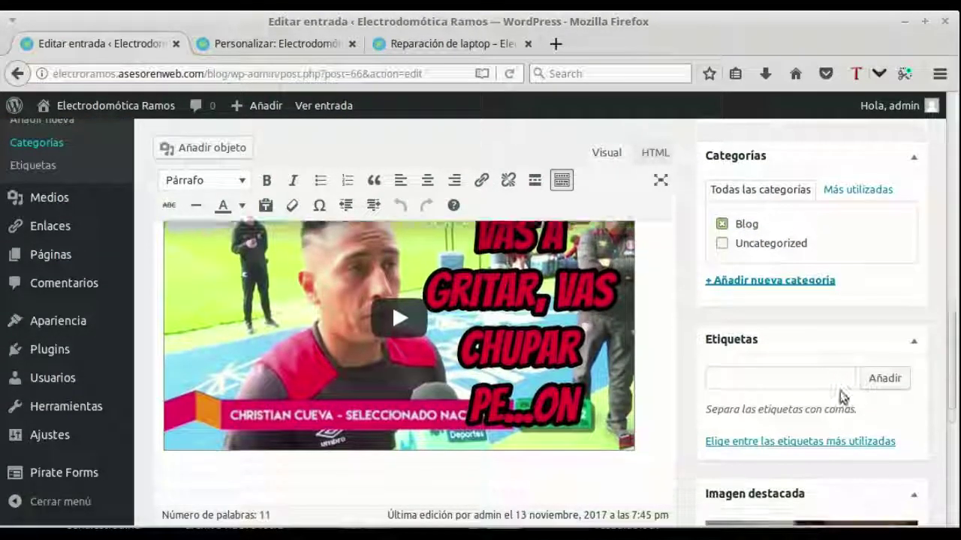
pyautogui.click(739, 369)
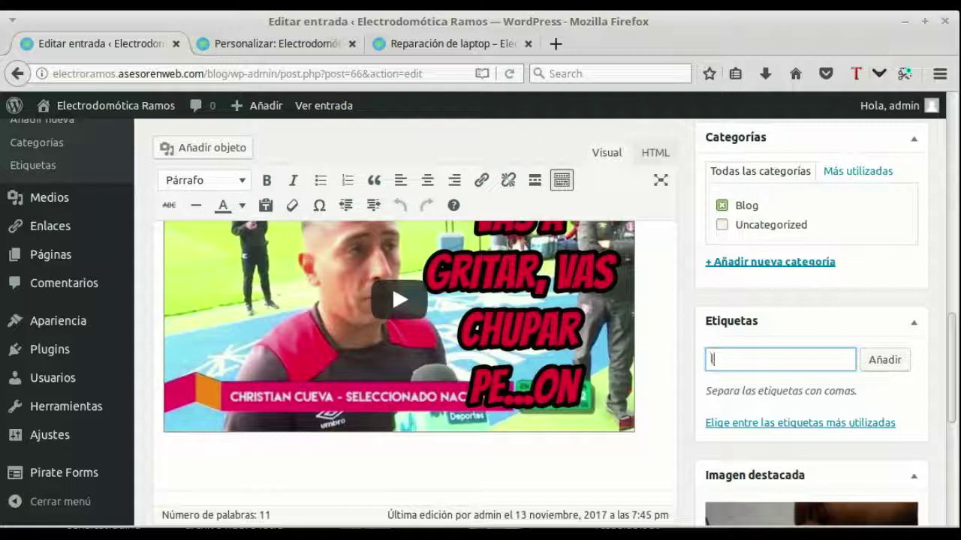
pyautogui.write('ptops,')
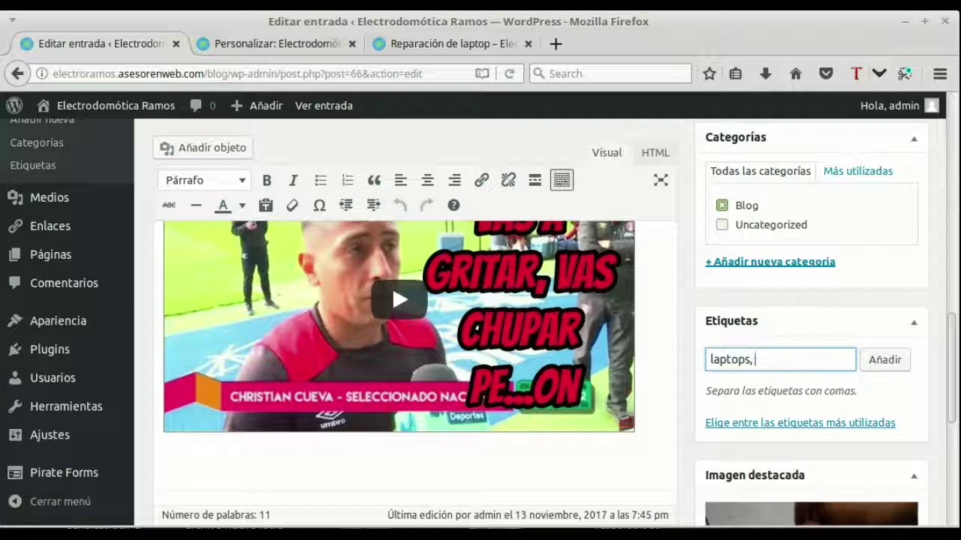
pyautogui.write('nfo')
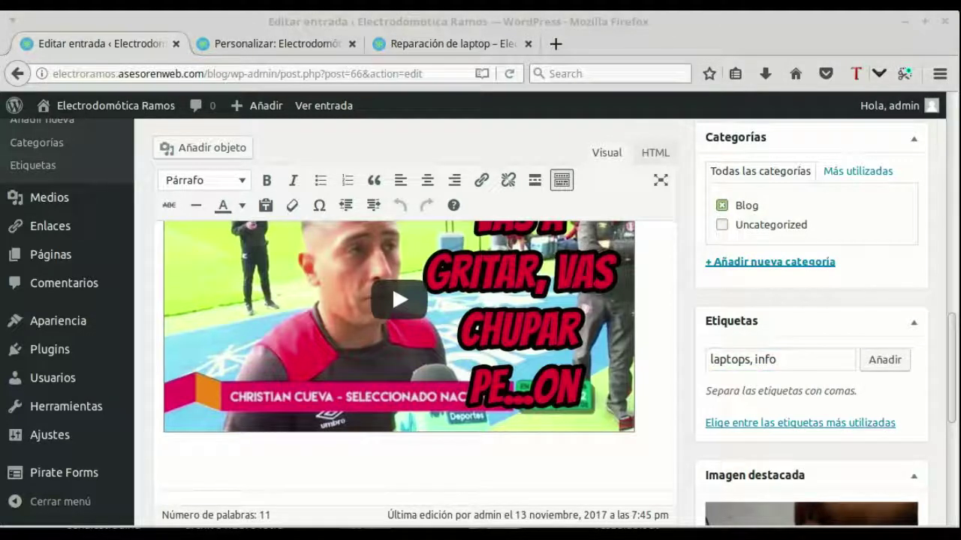
pyautogui.click(811, 361)
pyautogui.write('rro')
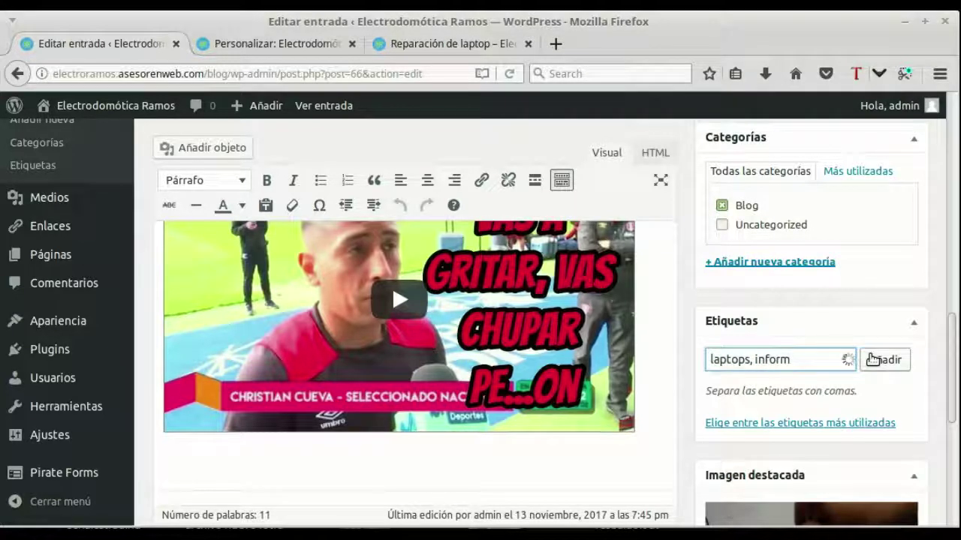
pyautogui.write('ticas')
pyautogui.click(900, 360)
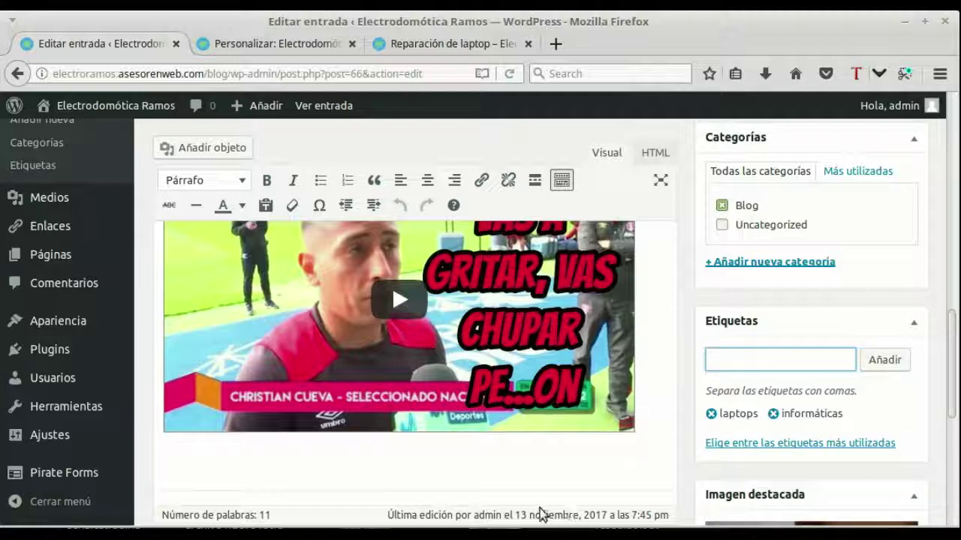
# Review the box selection in the screen options and the Imagen destacada box of the post.
pyautogui.scroll(-3, 706, 414)
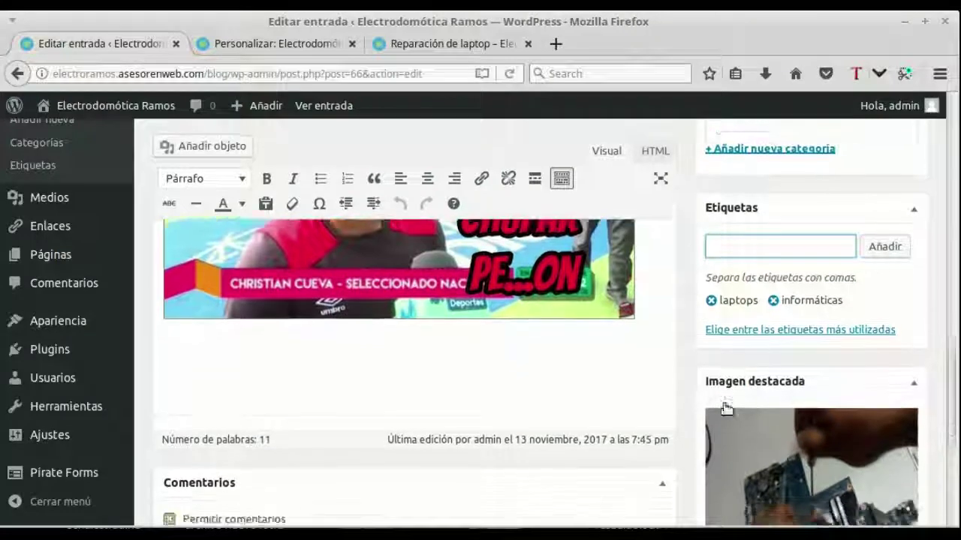
pyautogui.scroll(10, 713, 398)
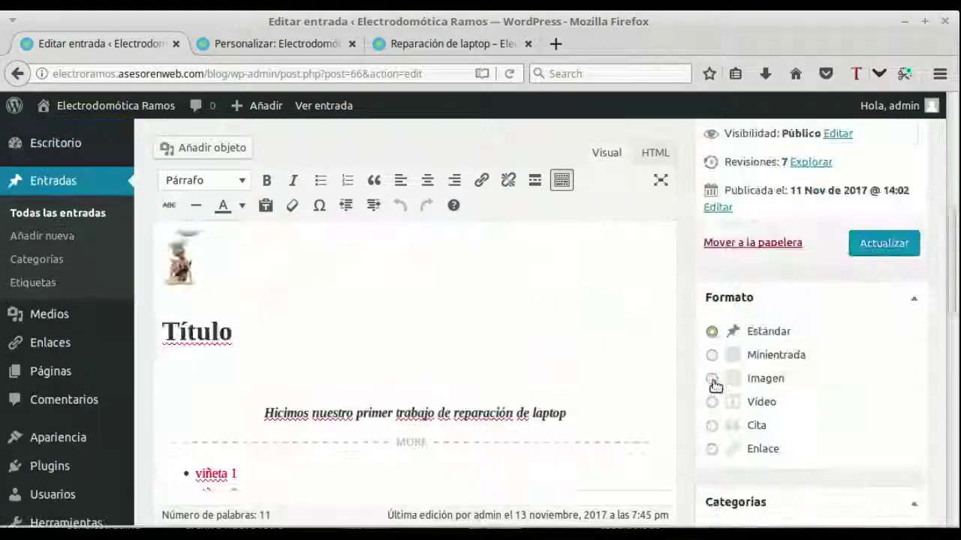
pyautogui.scroll(10, 715, 385)
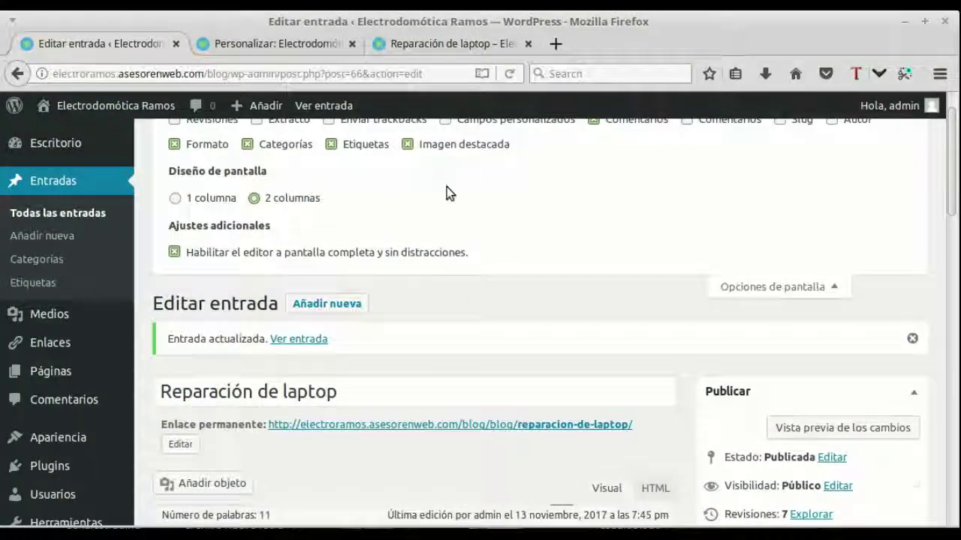
pyautogui.scroll(1, 447, 188)
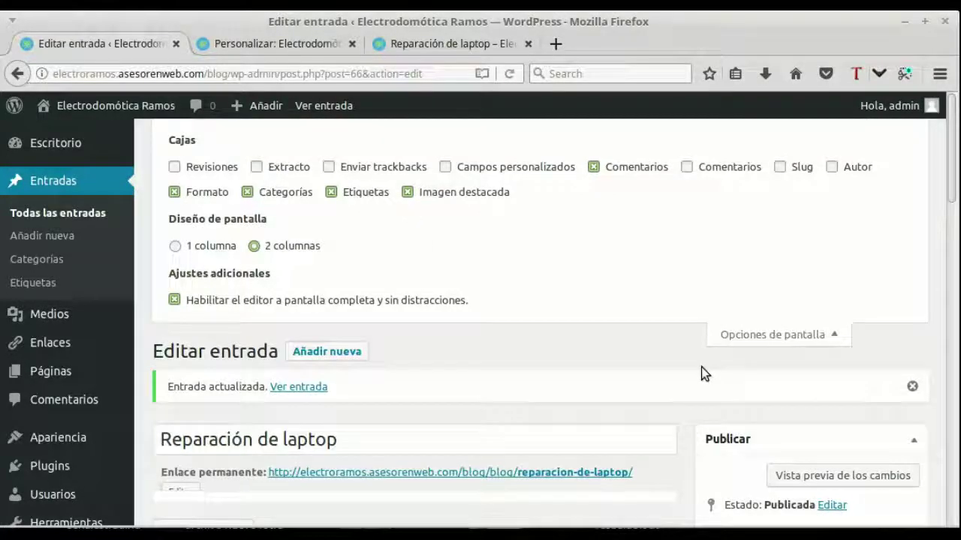
pyautogui.scroll(-10, 704, 370)
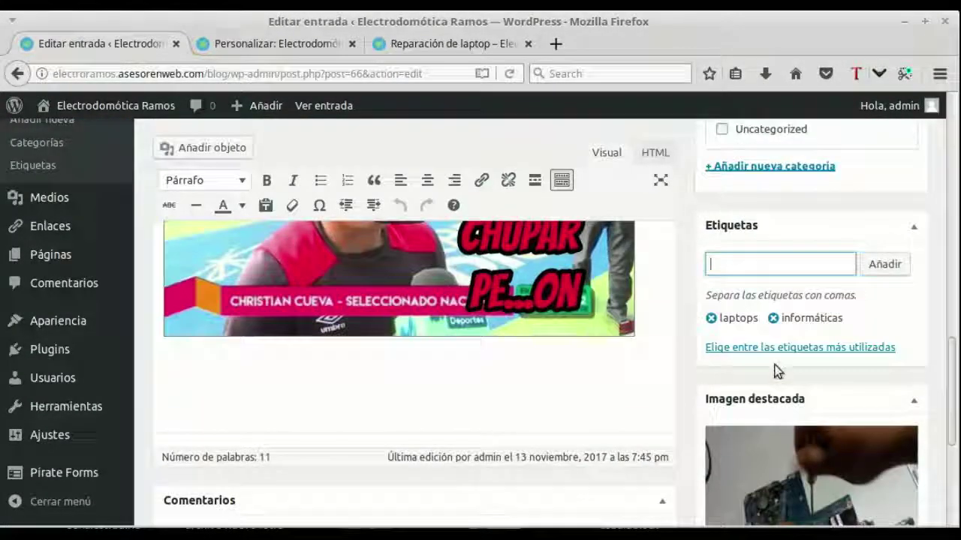
pyautogui.scroll(-5, 777, 371)
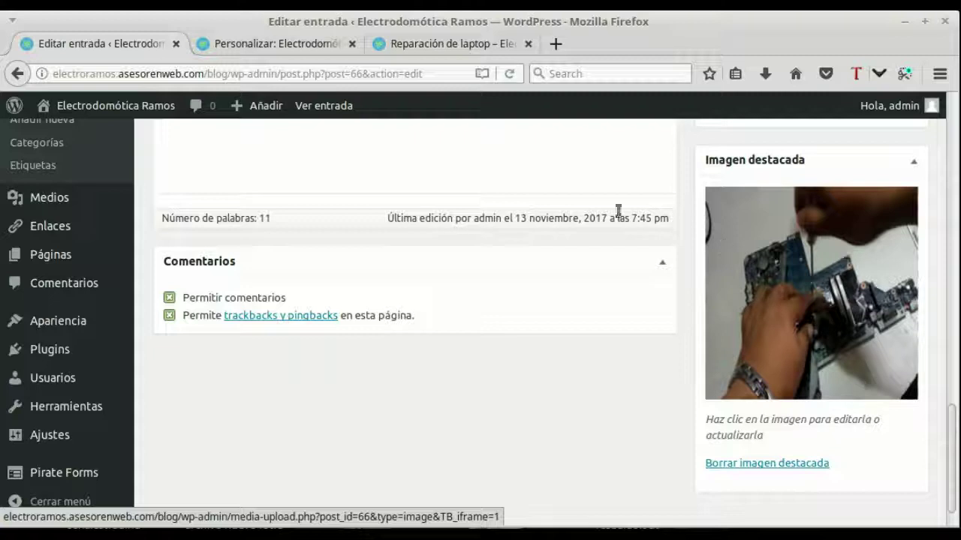
# Check the featured image in the customizer's Blog section preview and compare it with the post's Imagen destacada box.
pyautogui.click(325, 48)
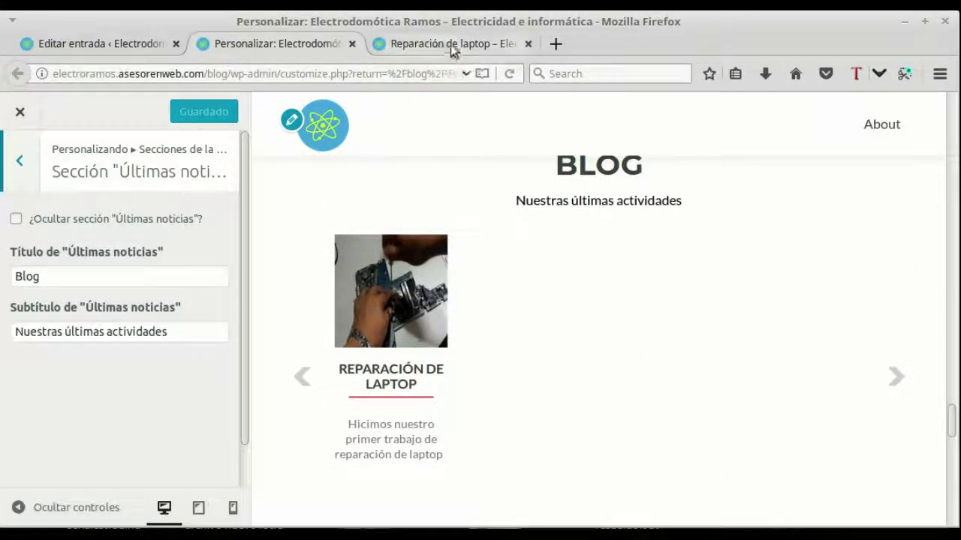
pyautogui.click(104, 43)
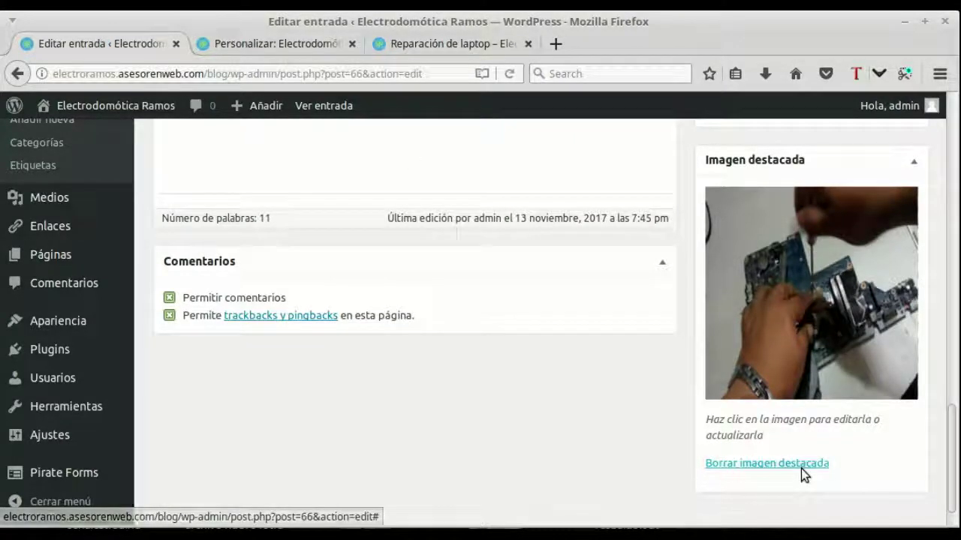
pyautogui.scroll(-1, 804, 355)
pyautogui.scroll(4, 811, 355)
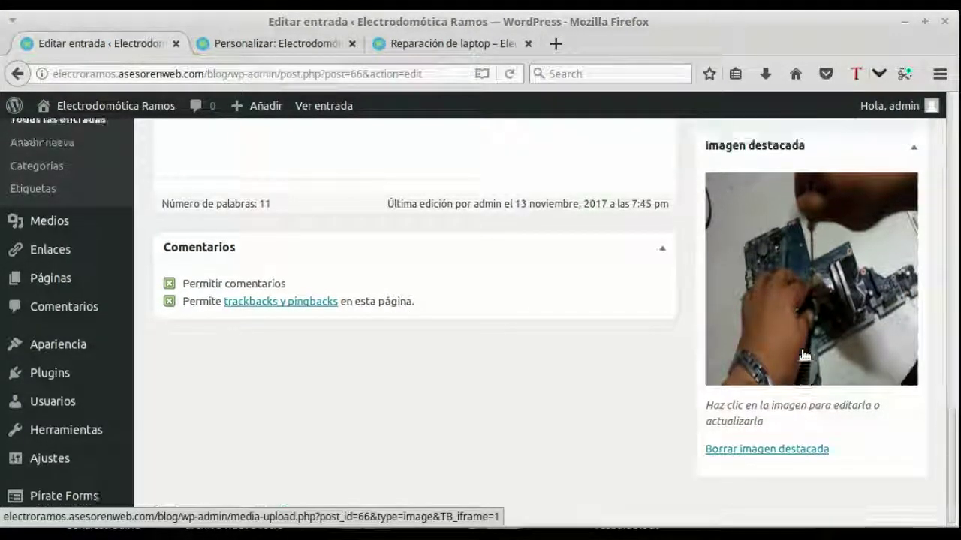
pyautogui.scroll(-3, 826, 358)
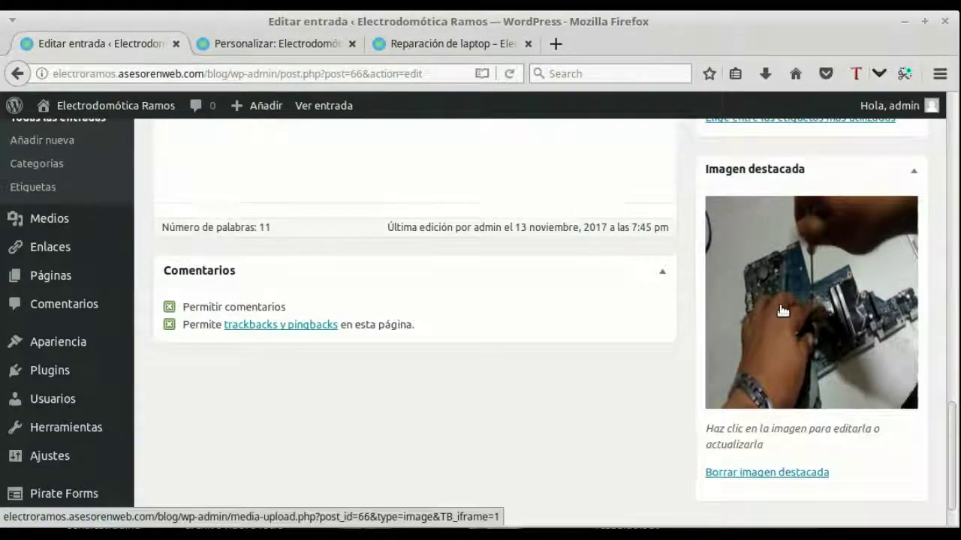
# Show the post content as HTML, examine its code, and return to the visual editor.
pyautogui.scroll(6, 775, 316)
pyautogui.scroll(5, 772, 310)
pyautogui.scroll(8, 772, 310)
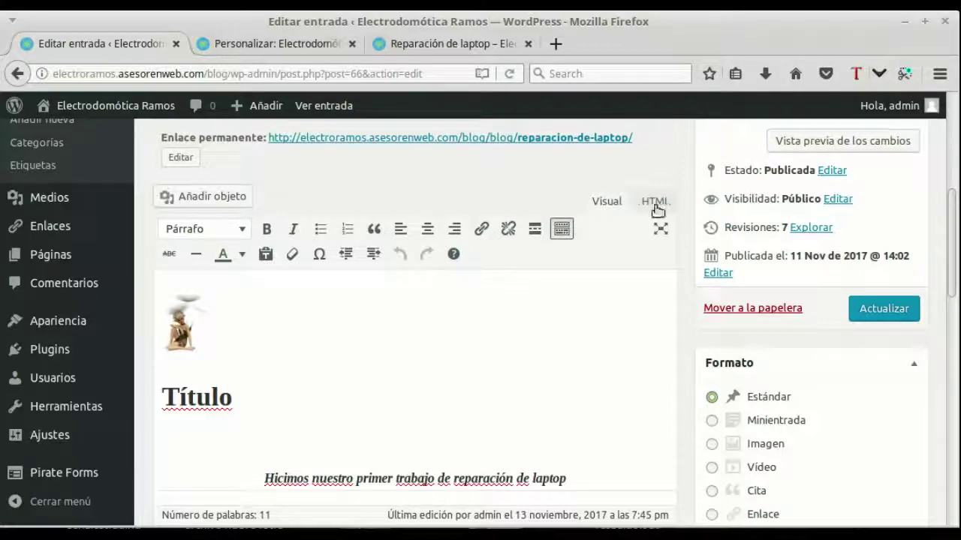
pyautogui.scroll(-1, 654, 208)
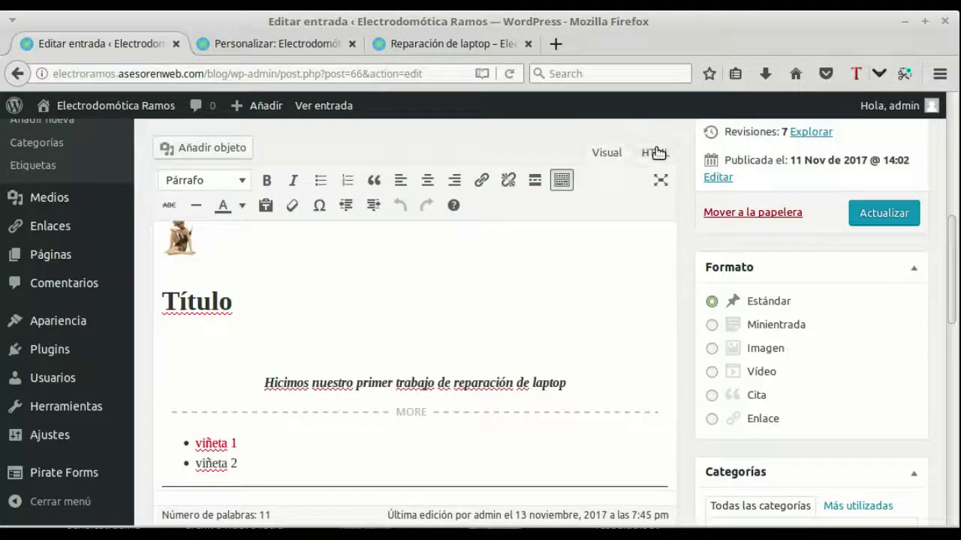
pyautogui.click(653, 152)
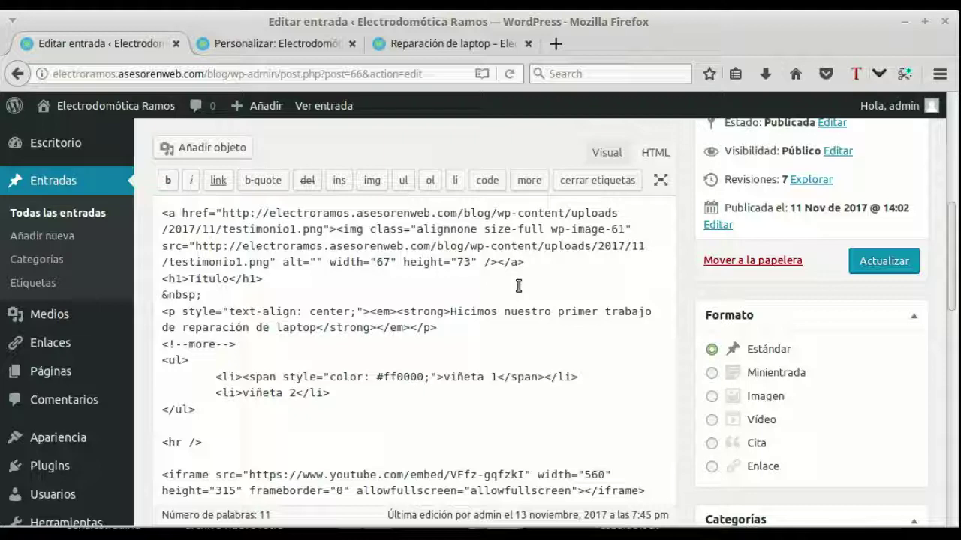
pyautogui.scroll(-2, 518, 285)
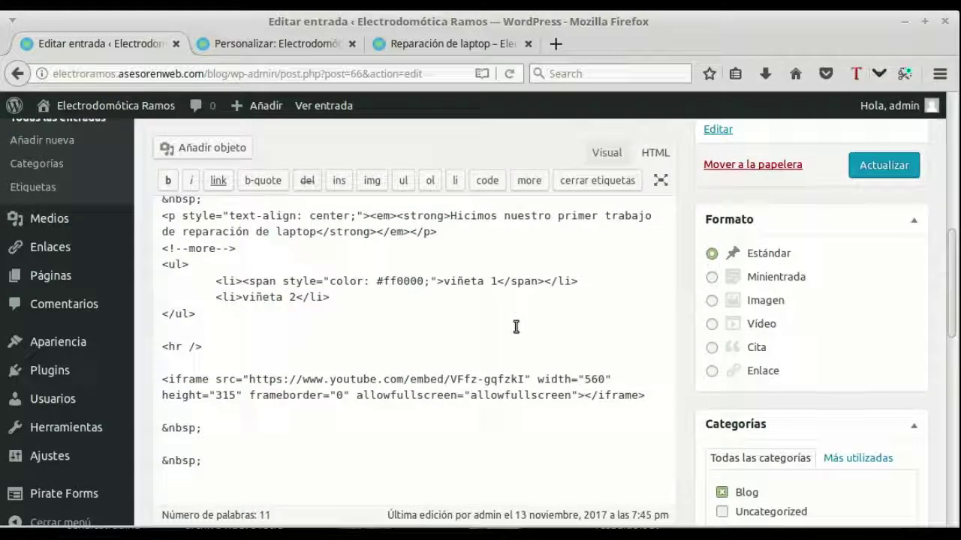
pyautogui.scroll(3, 516, 326)
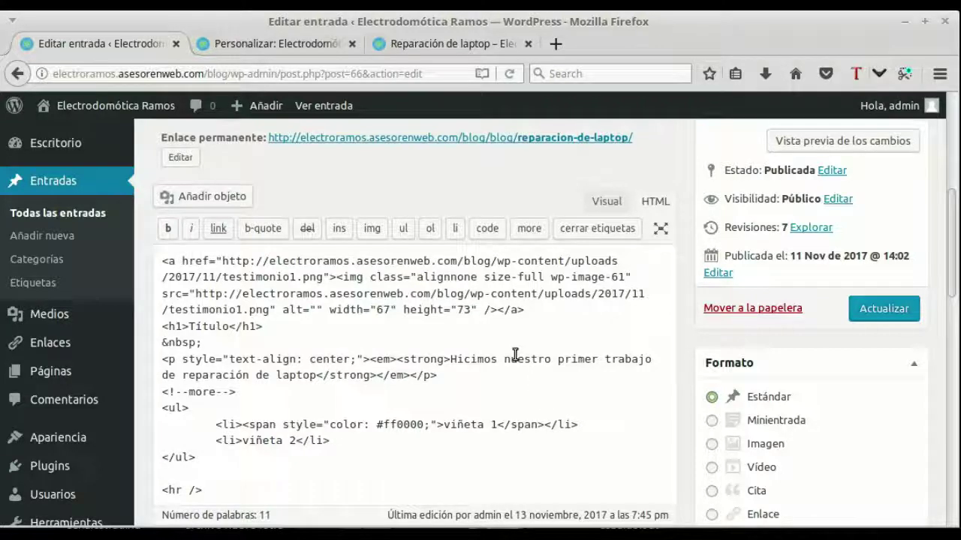
pyautogui.click(610, 204)
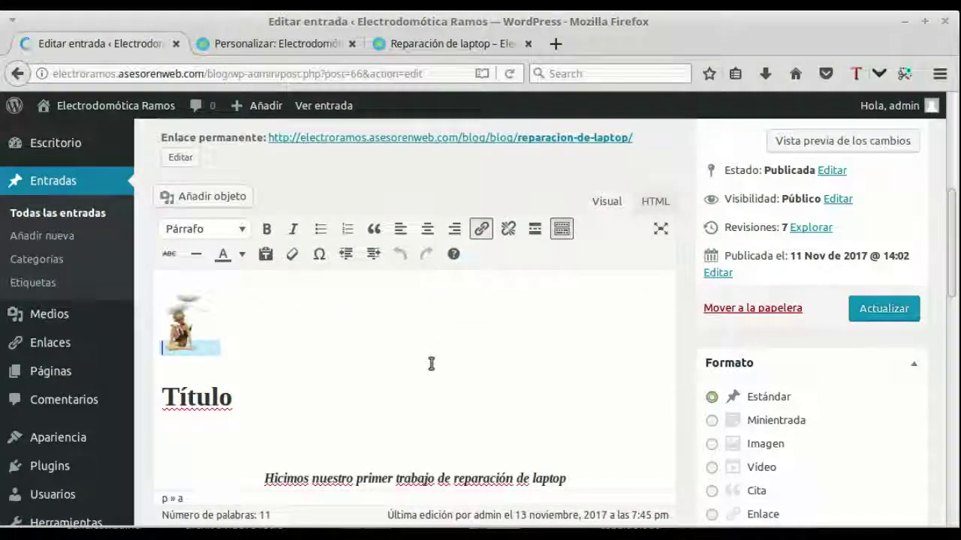
# Update the post with its new tags and open the Etiquetas management page.
pyautogui.scroll(-1, 429, 363)
pyautogui.scroll(-1, 429, 362)
pyautogui.scroll(9, 442, 360)
pyautogui.scroll(-6, 463, 353)
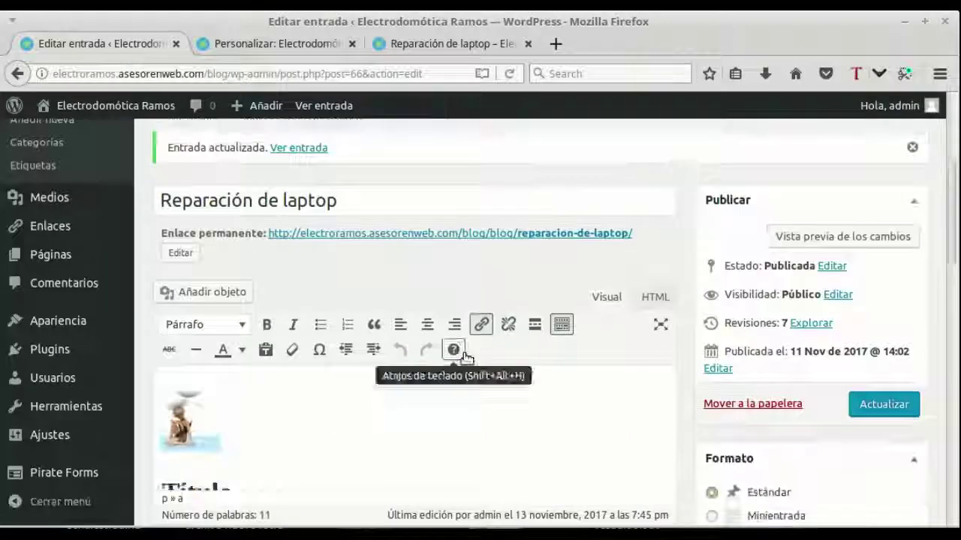
pyautogui.scroll(-10, 466, 355)
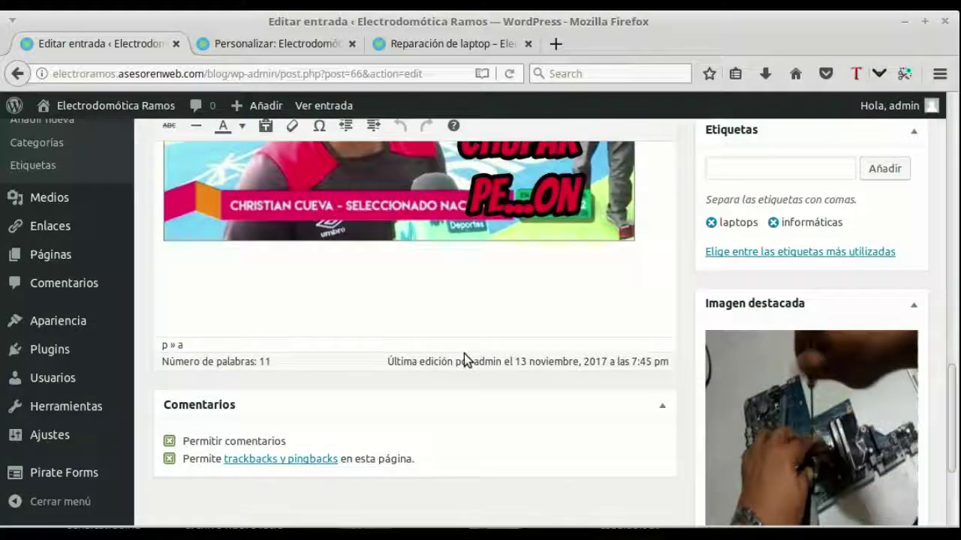
pyautogui.scroll(3, 464, 354)
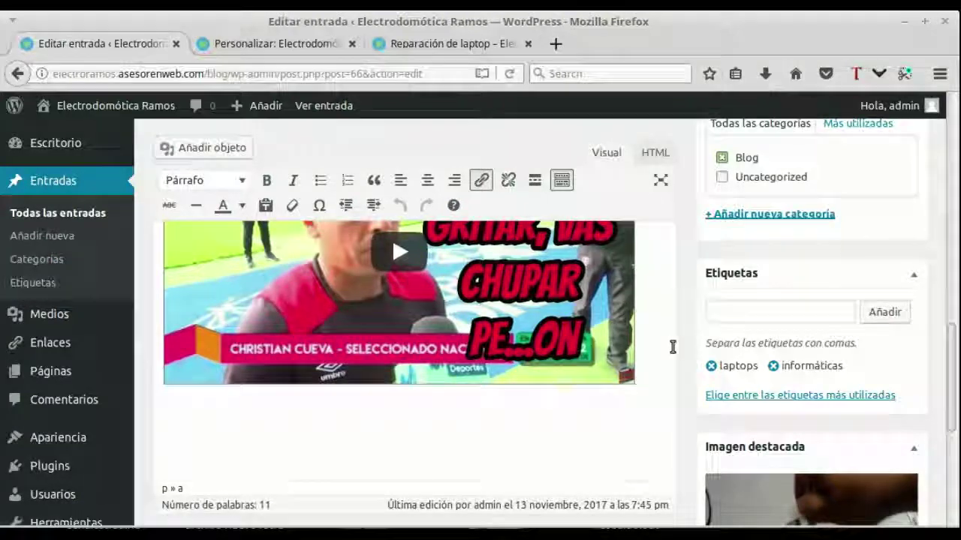
pyautogui.scroll(10, 747, 250)
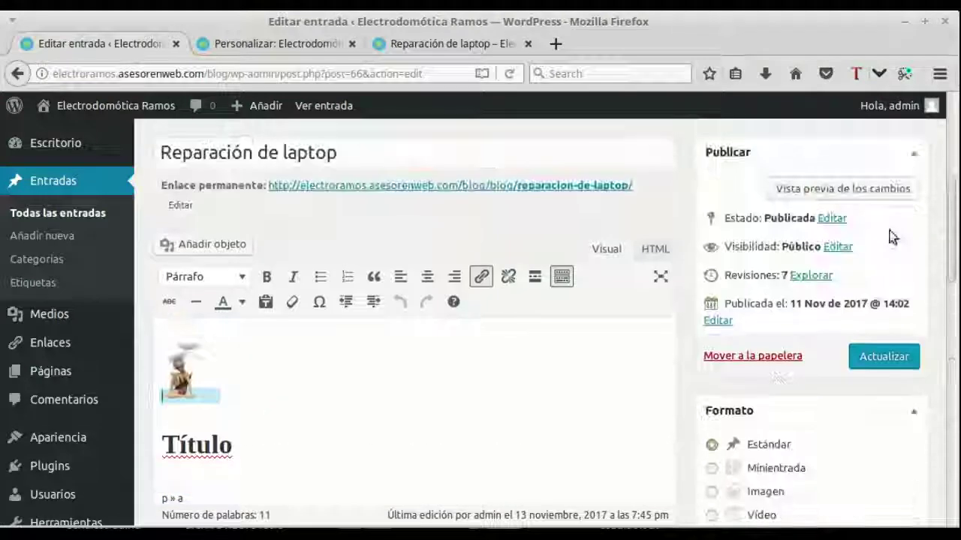
pyautogui.click(886, 357)
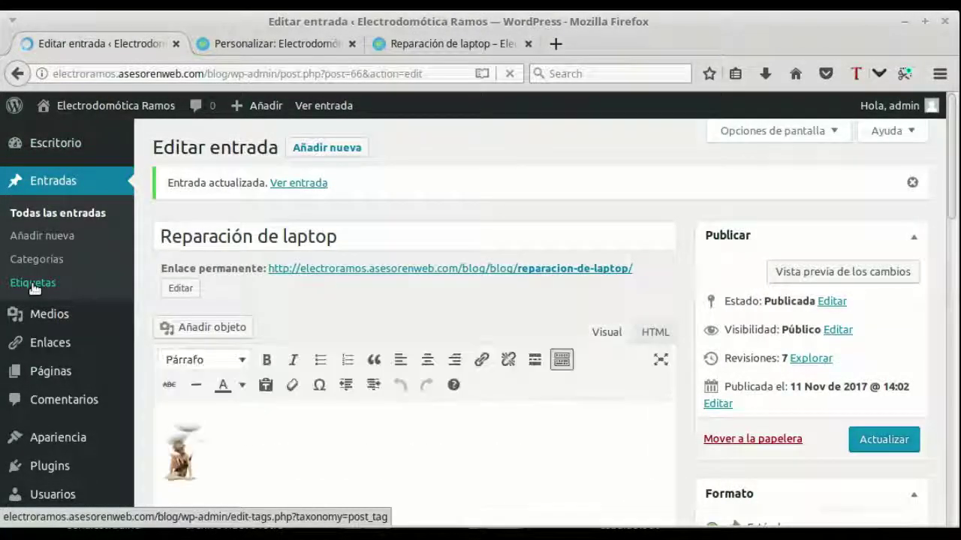
pyautogui.click(33, 264)
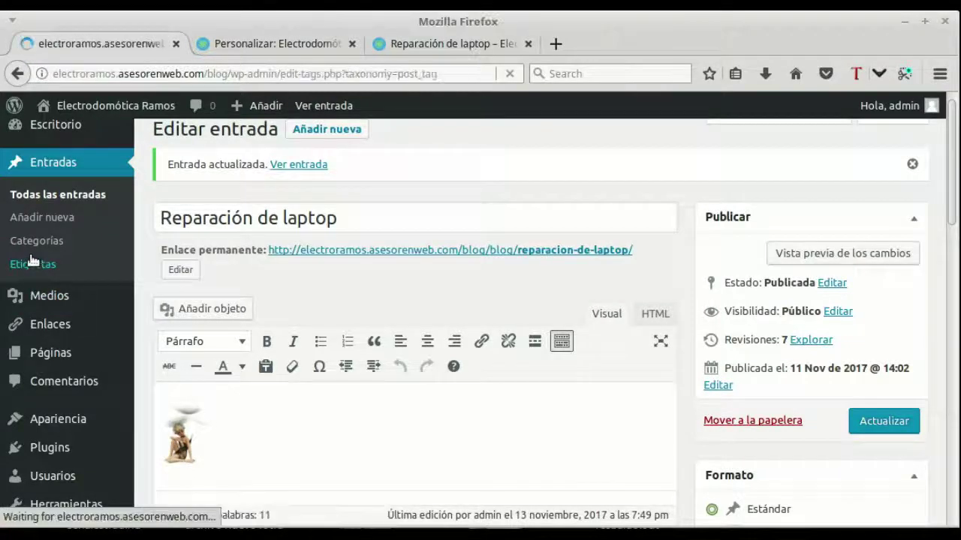